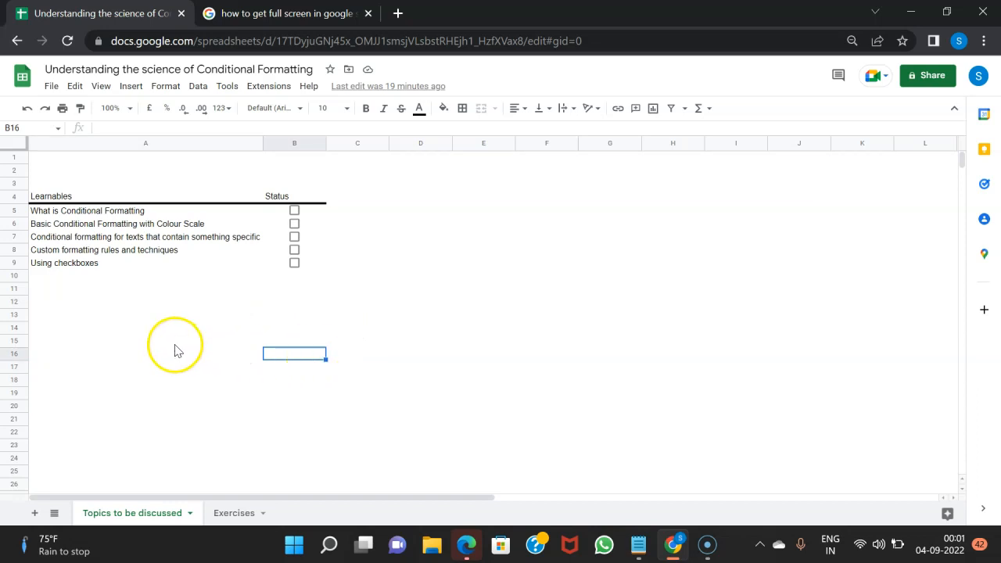
- Mark the "What is Conditional Formatting" topic as completed in the Status column
left_click(63, 197)
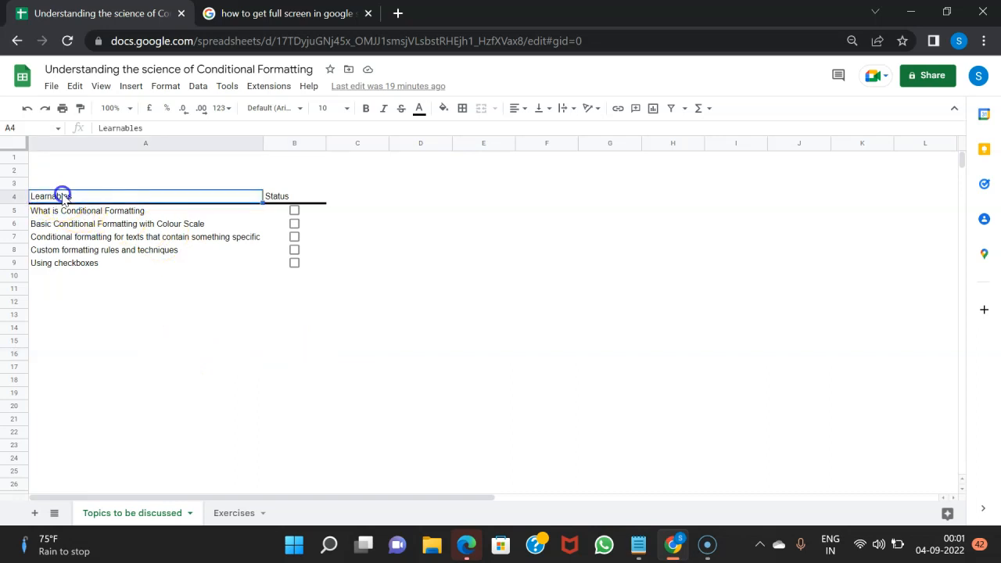
left_click(125, 213)
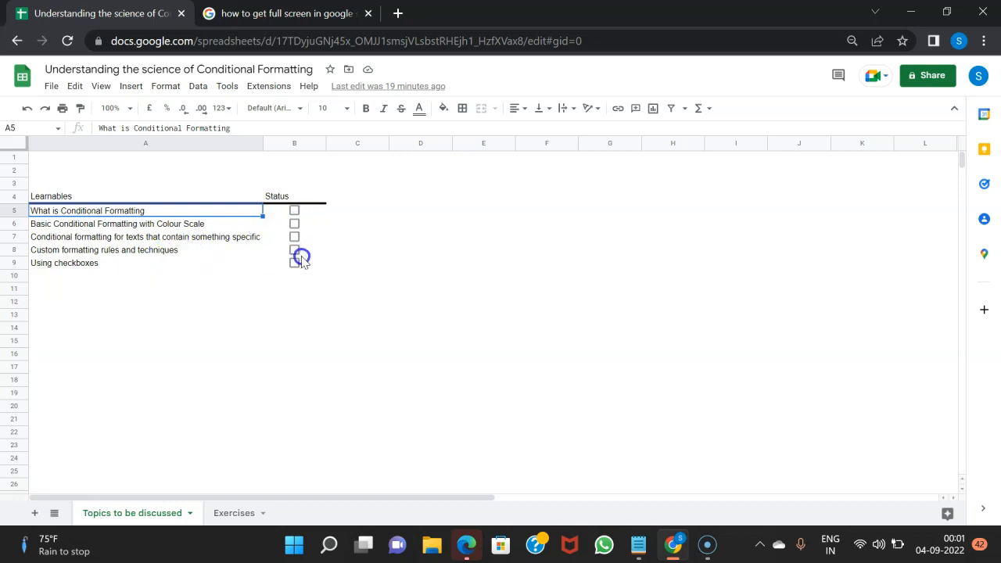
left_click(293, 212)
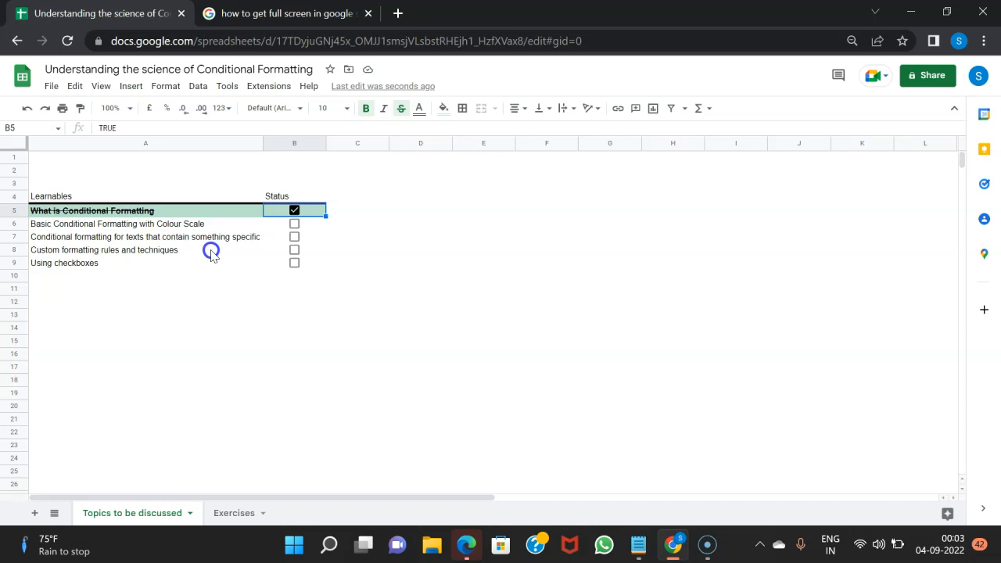
- Review the remaining learnables, and untick and re-tick the Status checkbox of the first topic
left_click(139, 239)
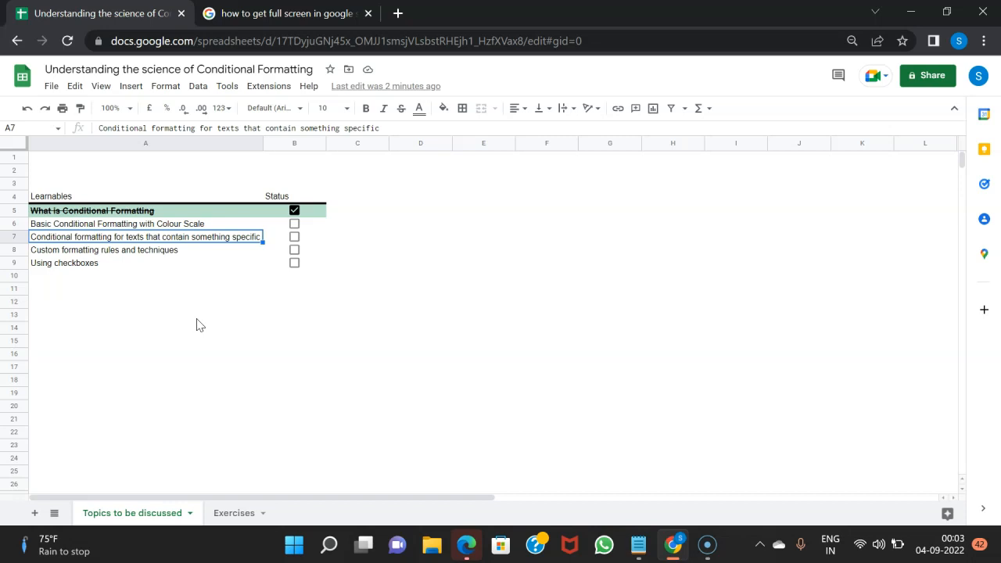
left_click(139, 252)
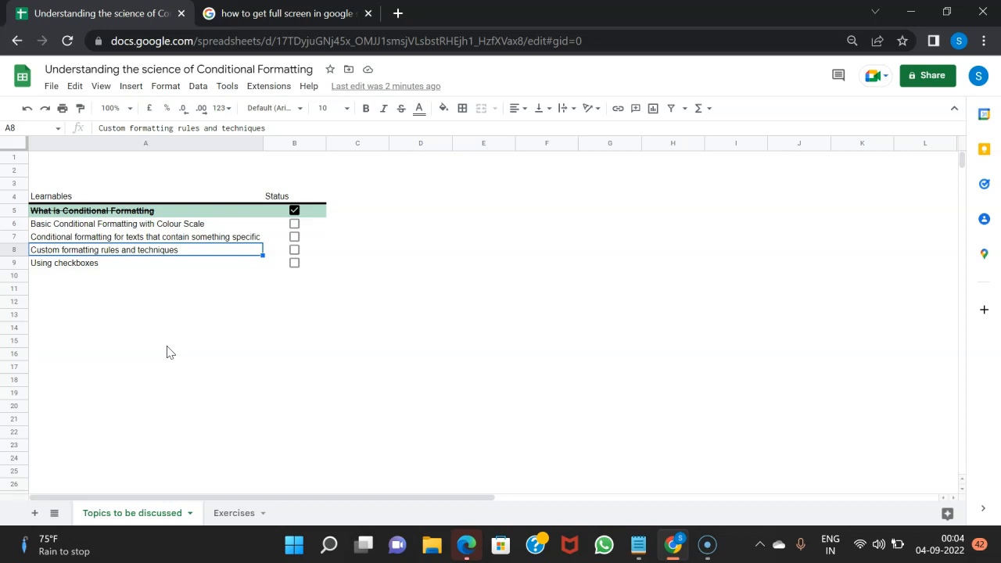
left_click(132, 265)
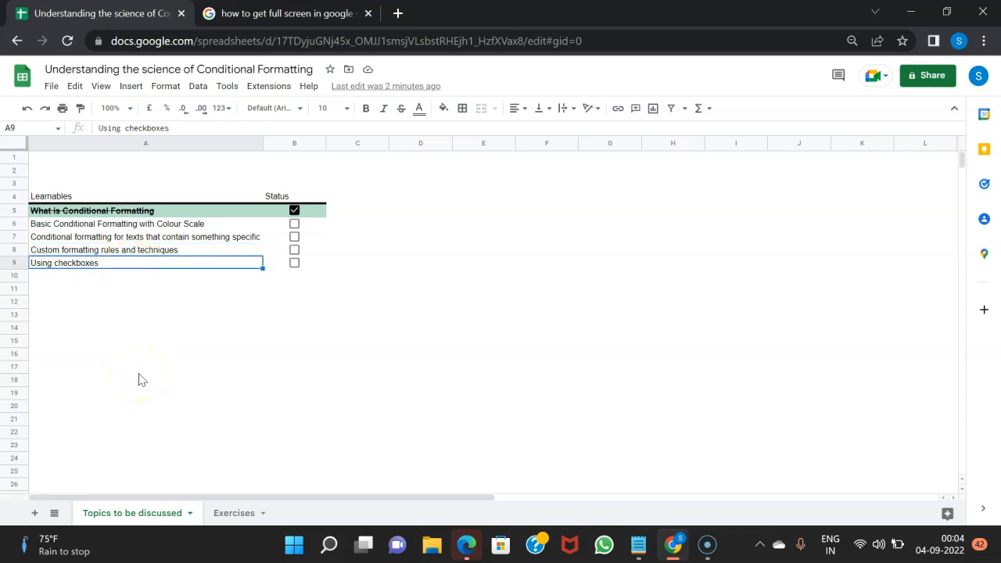
left_click(295, 214)
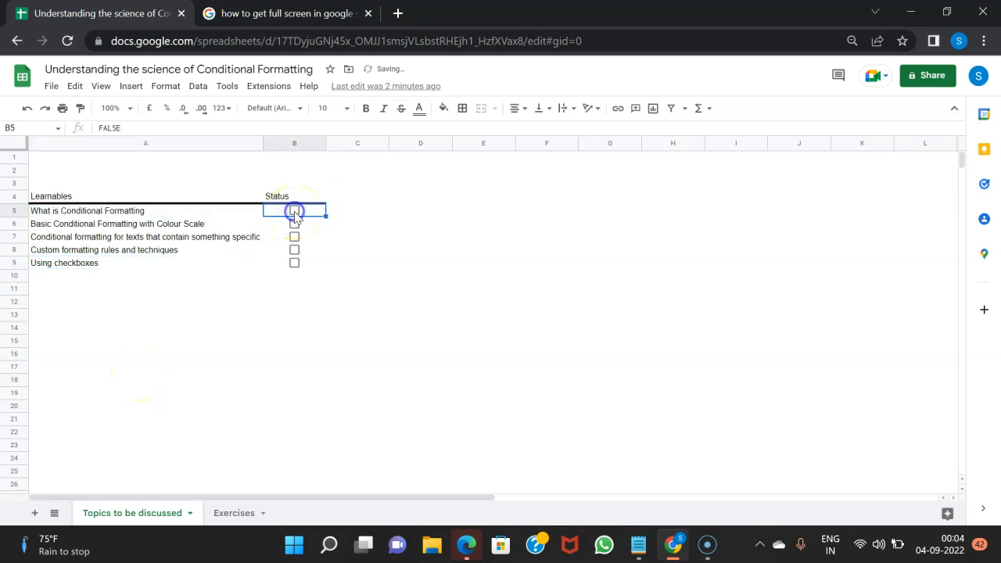
left_click(295, 212)
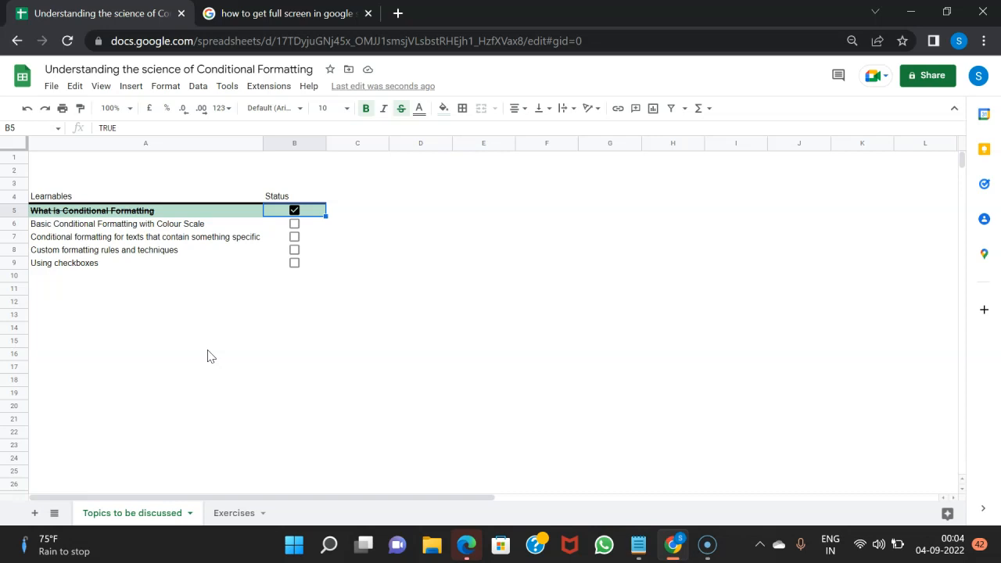
- Open the Exercises sheet and examine the Product Cost values and the Task 1 description
left_click(230, 513)
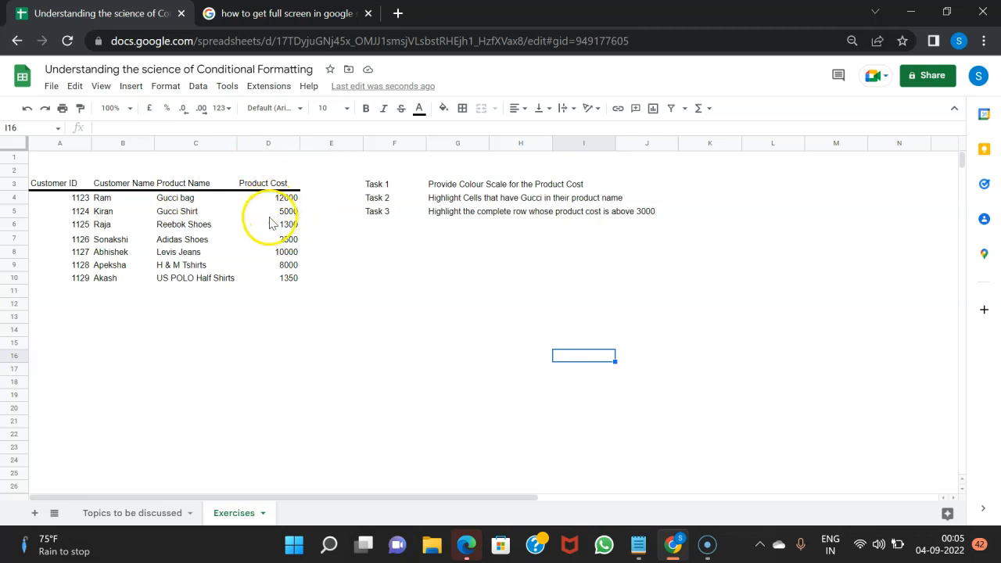
left_click(289, 200)
left_click_drag(289, 200, 286, 279)
left_click(275, 317)
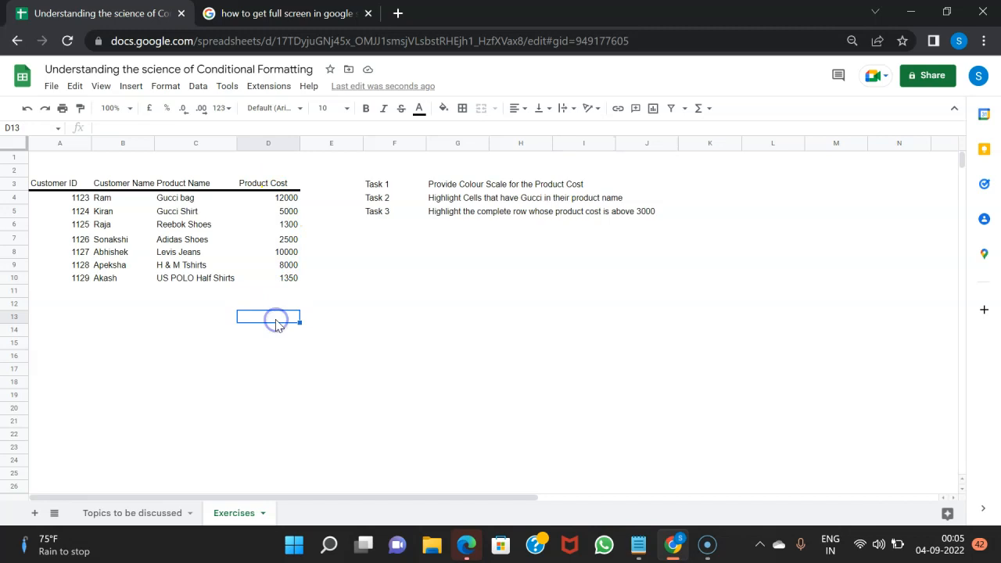
left_click(398, 186)
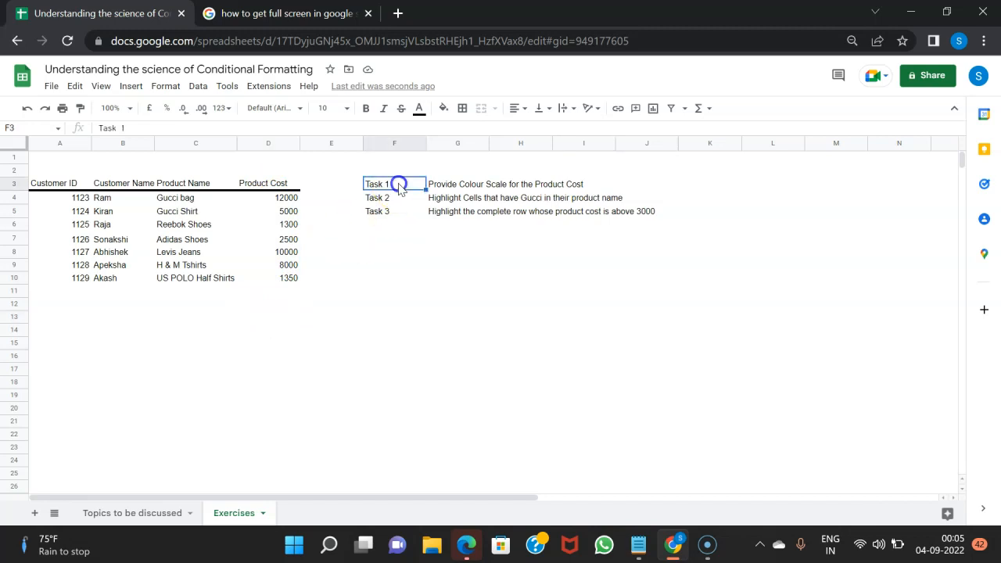
left_click(461, 189)
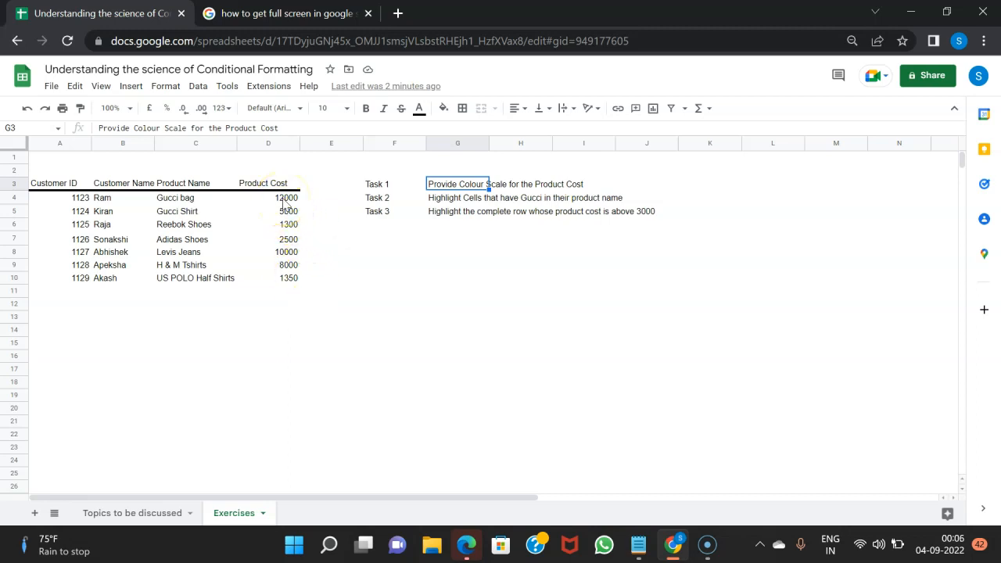
left_click_drag(284, 203, 283, 287)
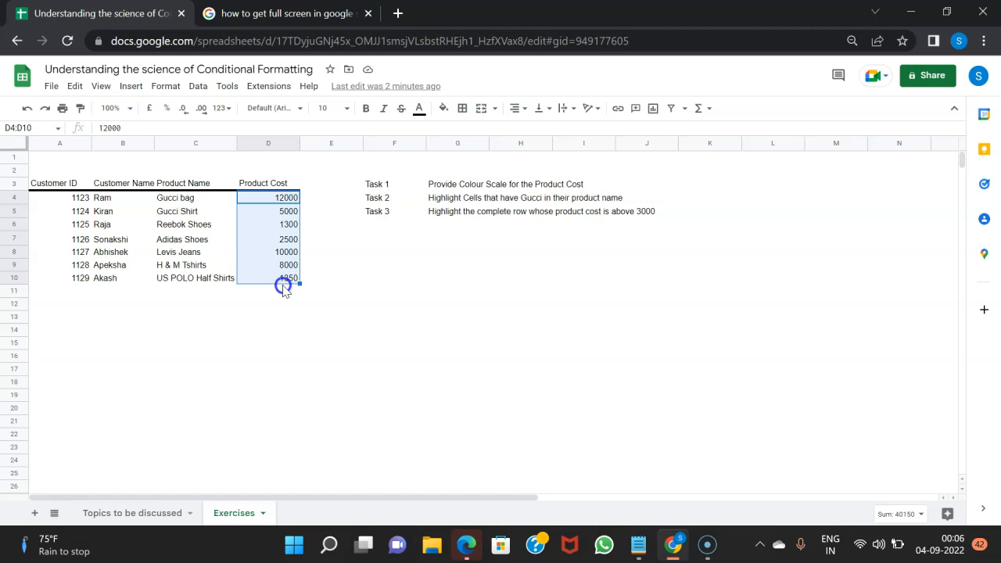
left_click(162, 86)
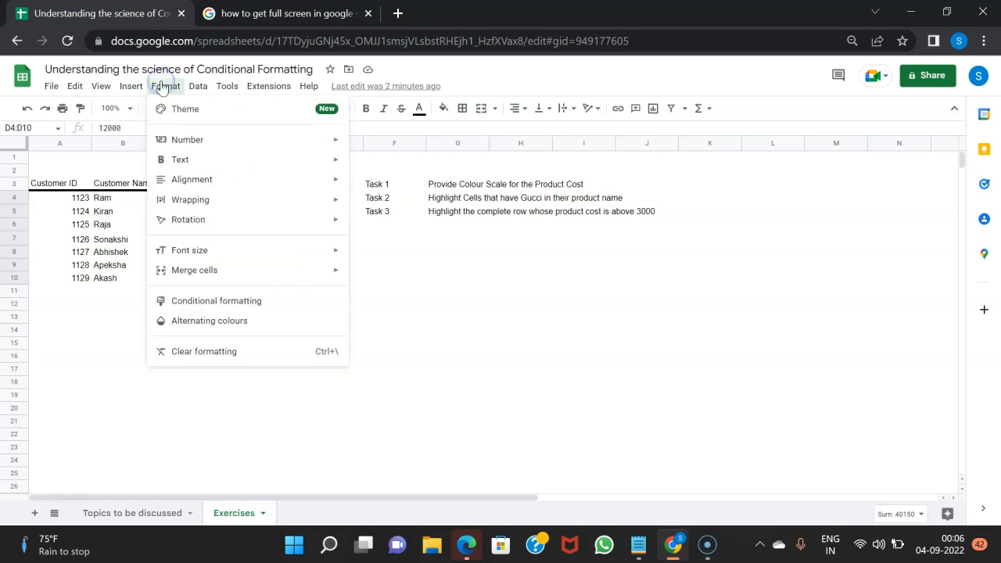
left_click(217, 302)
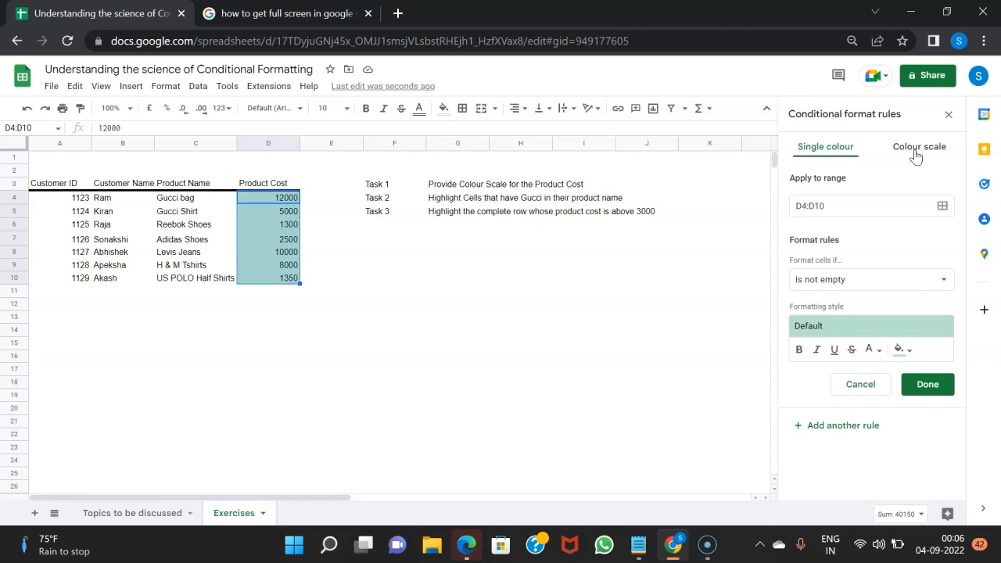
left_click(860, 383)
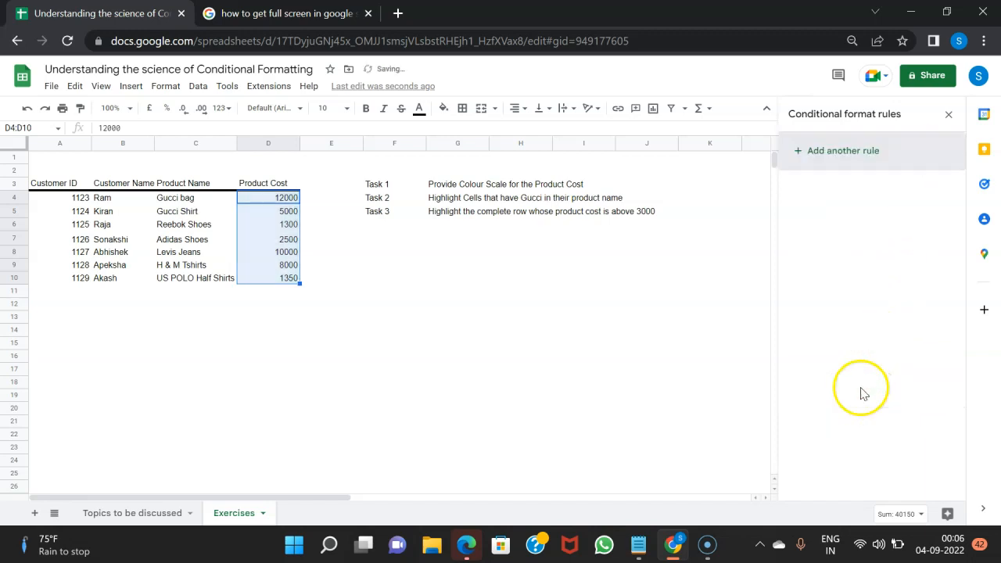
left_click(549, 421)
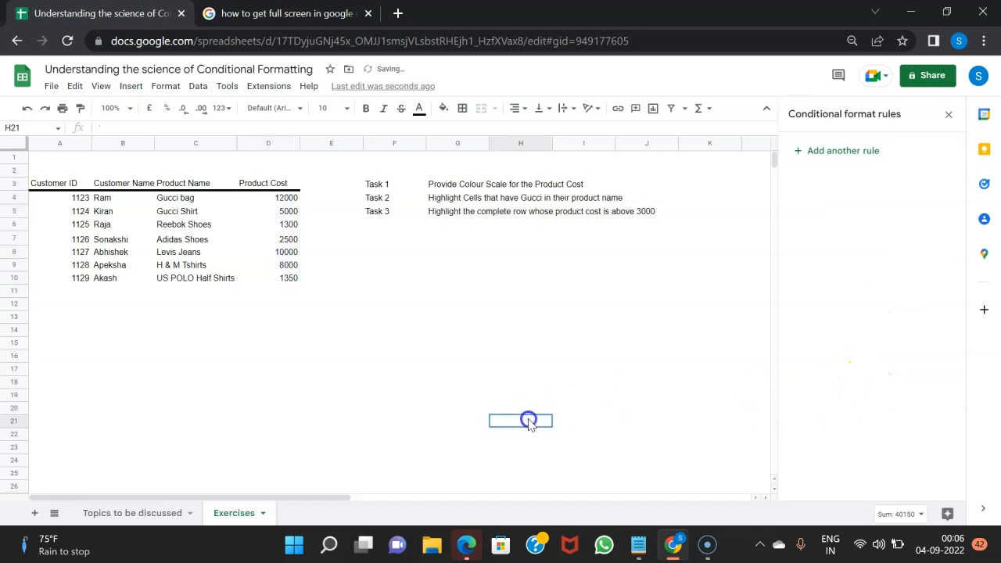
left_click(949, 117)
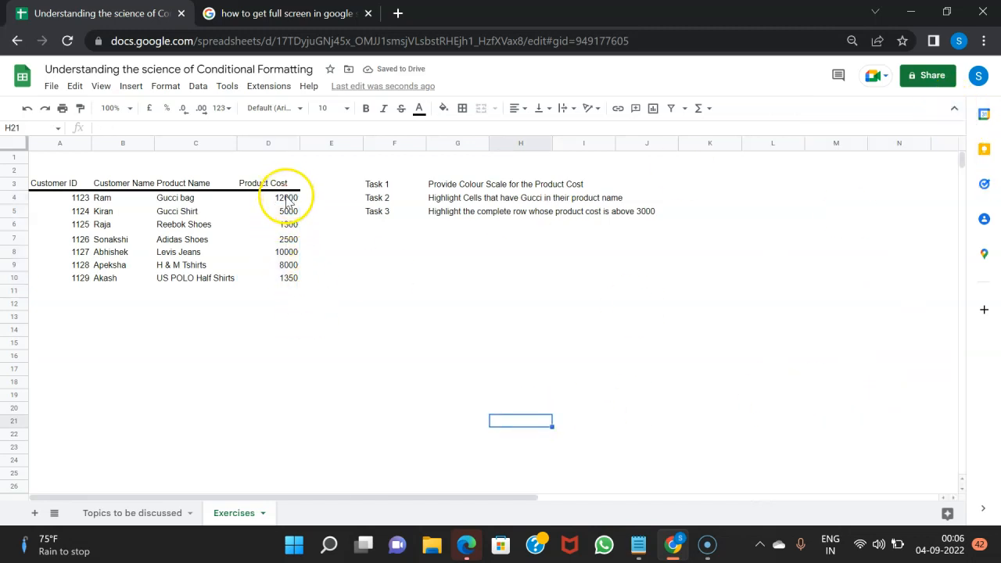
- Create a colour scale conditional formatting rule for the Product Cost values in D4:D10
left_click_drag(287, 201, 286, 280)
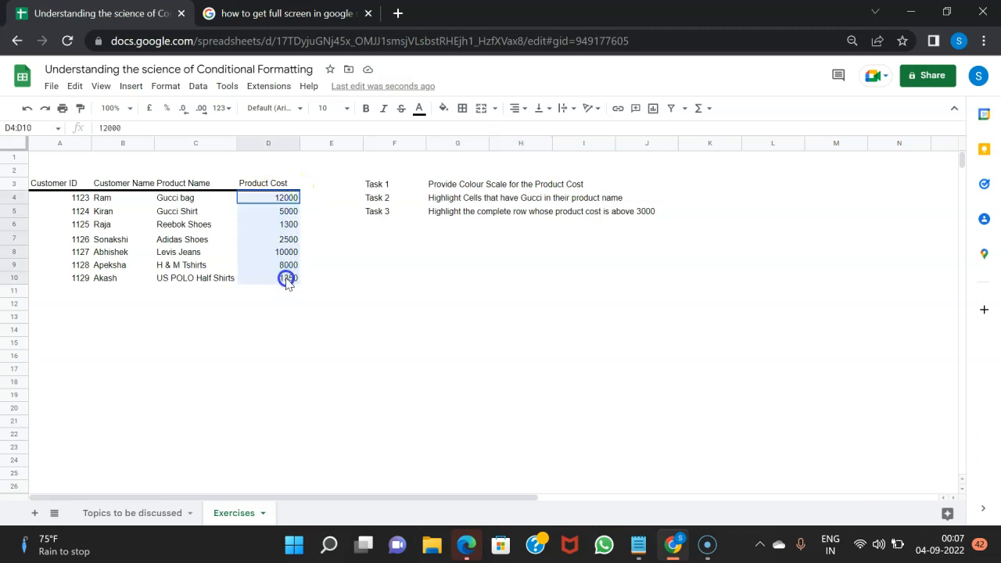
right_click(266, 236)
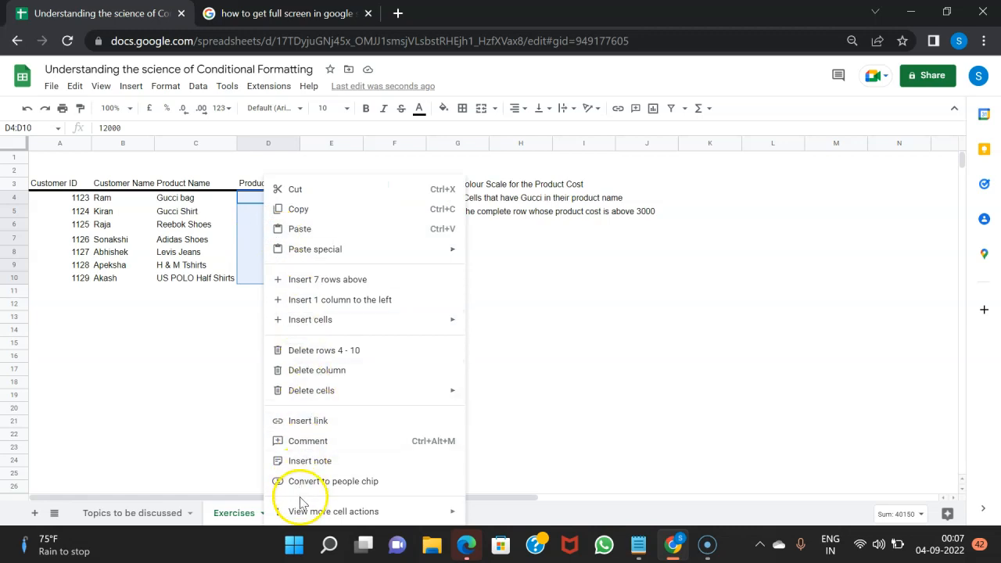
mouse_move(293, 509)
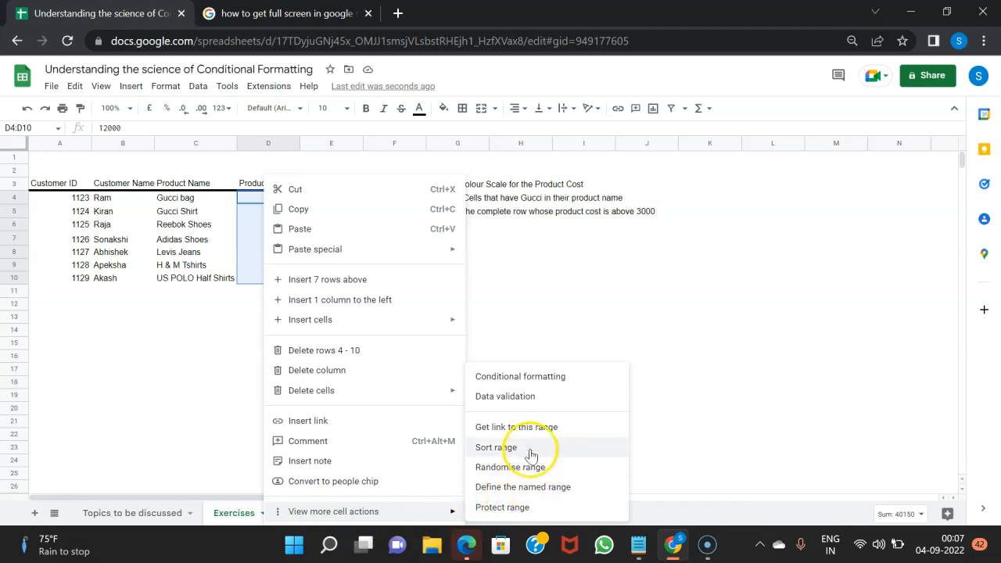
left_click(567, 377)
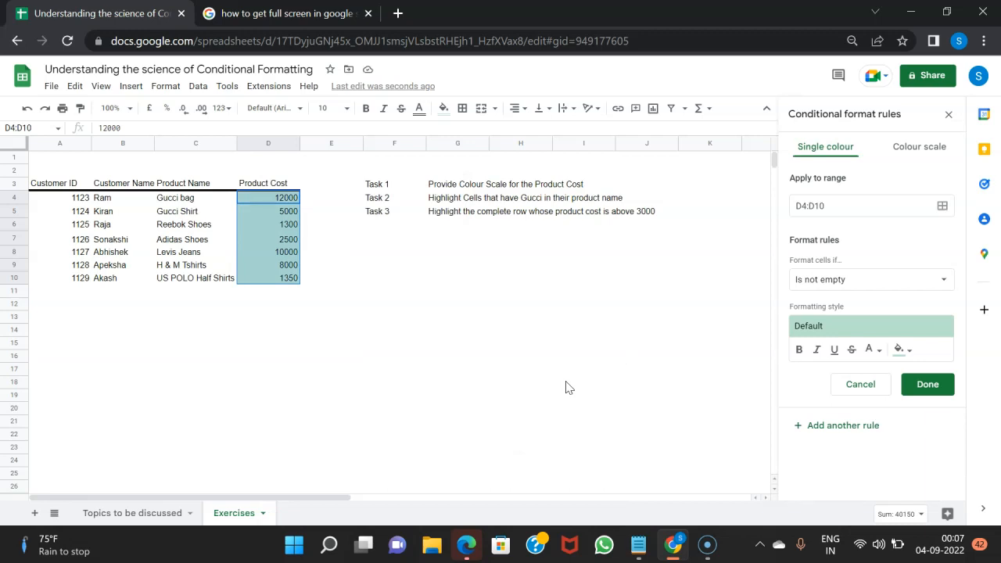
left_click(913, 152)
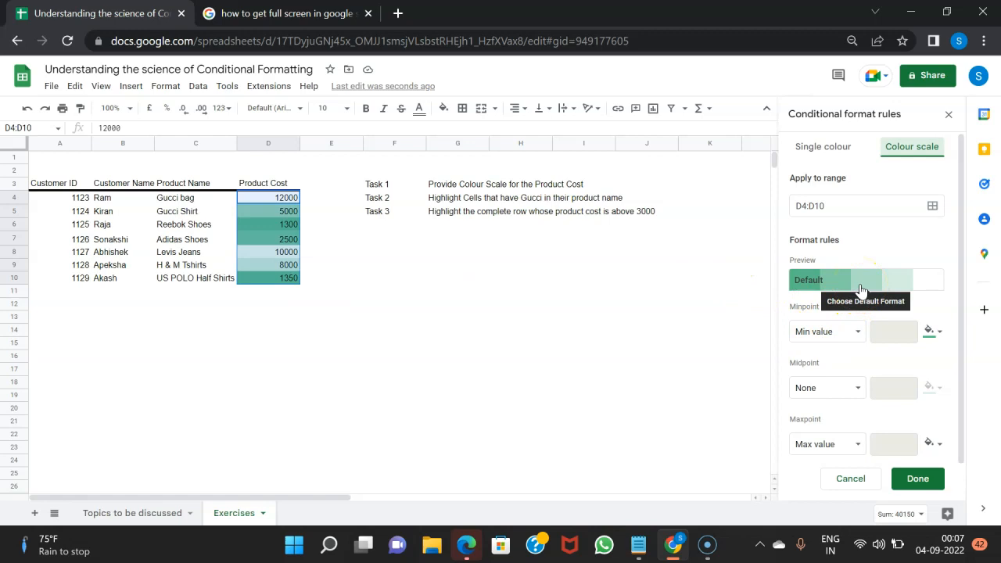
- Try the yellow-to-white and red-to-white preset colour scales on the Product Cost values
scroll(860, 387, "down", 1)
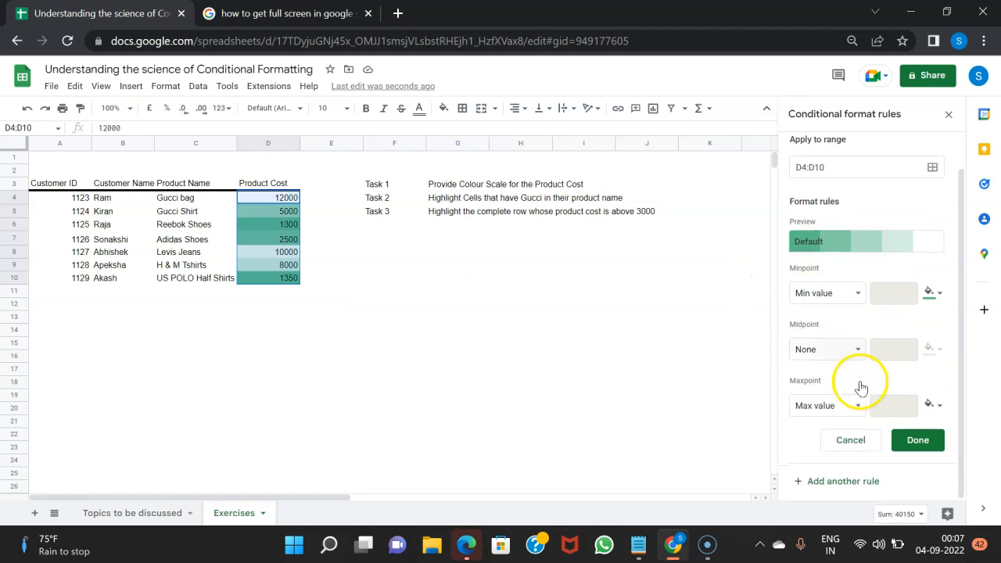
left_click(898, 242)
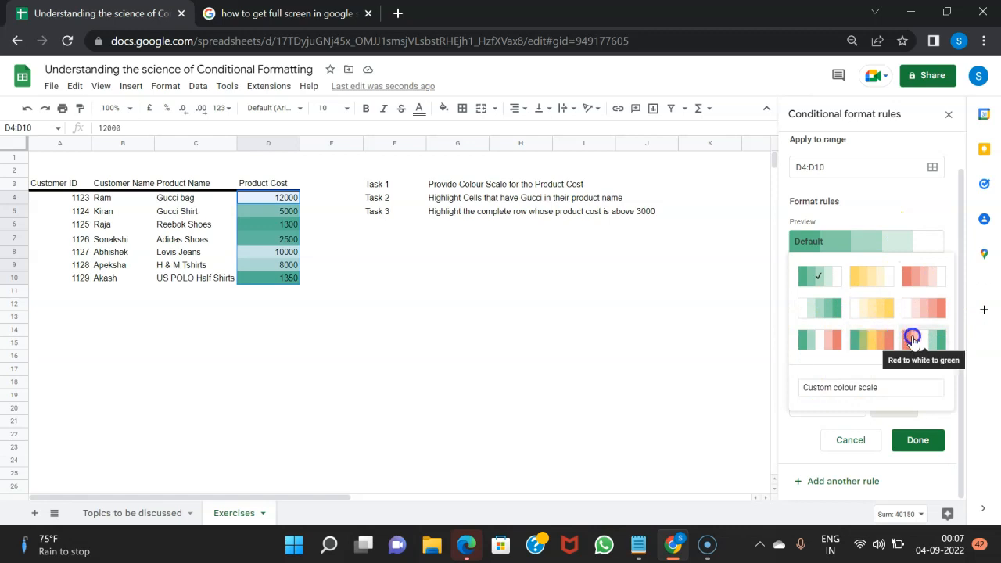
left_click(879, 285)
left_click(851, 243)
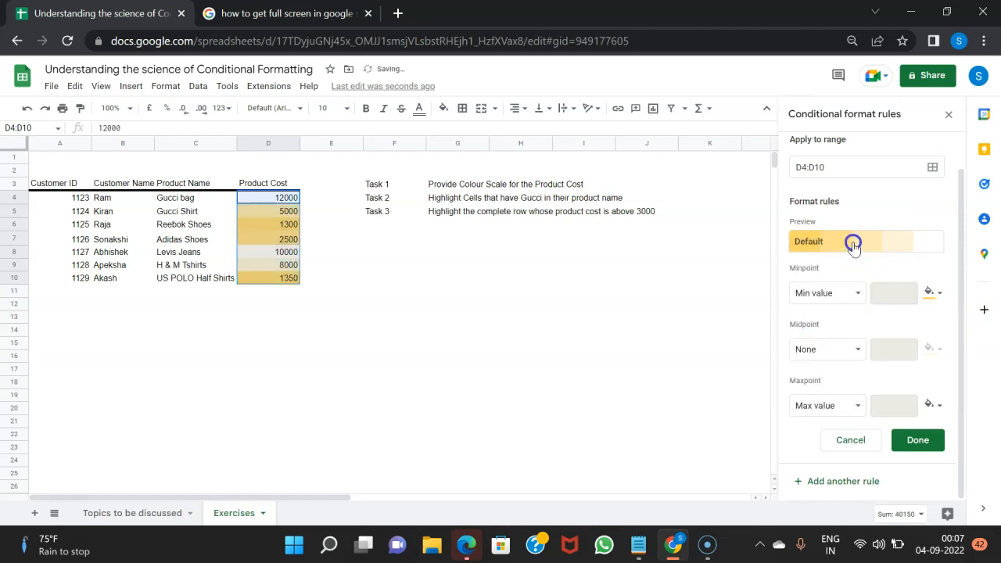
left_click(918, 280)
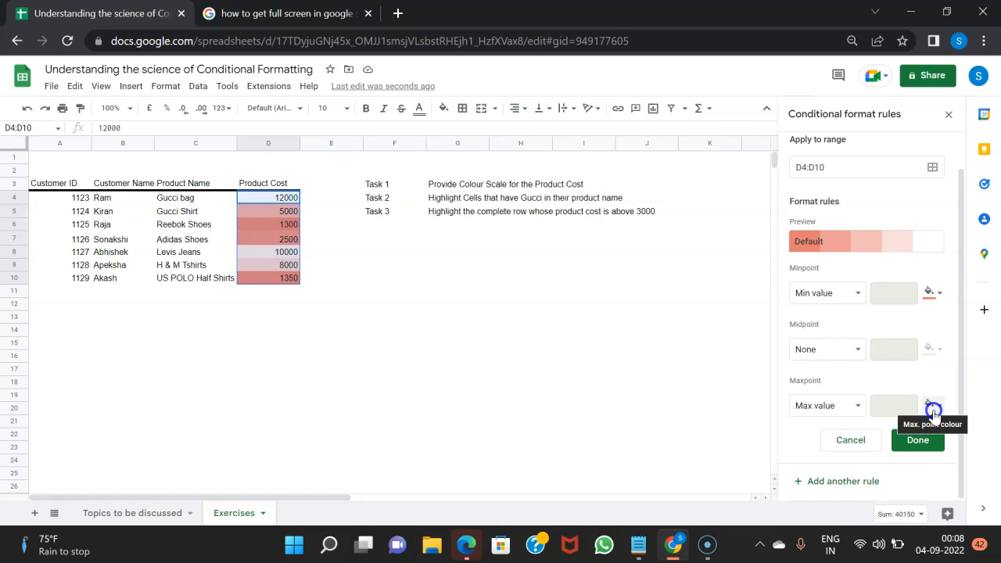
- Customise the colour scale with white for the minimum value and light red for the maximum value
left_click(931, 294)
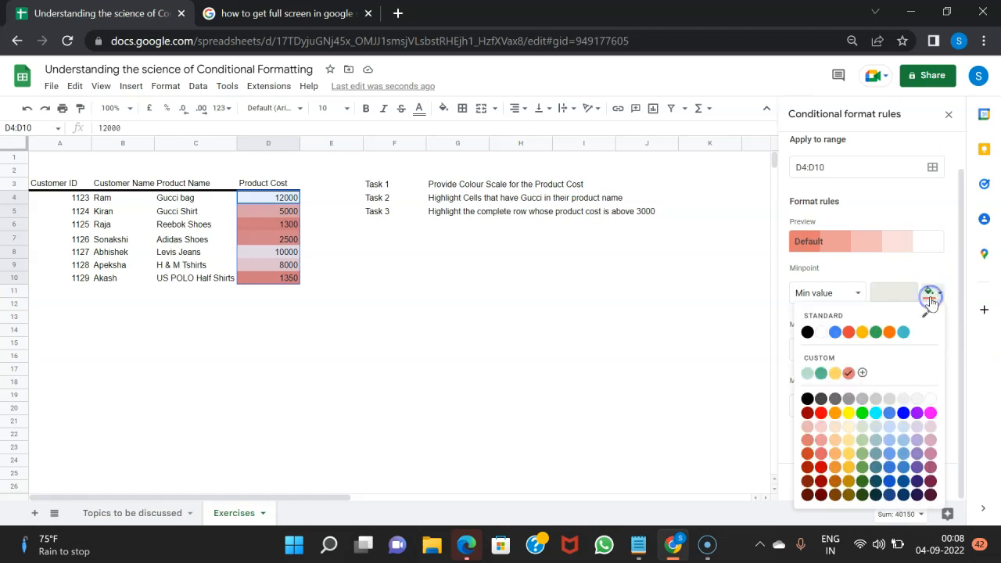
left_click(821, 336)
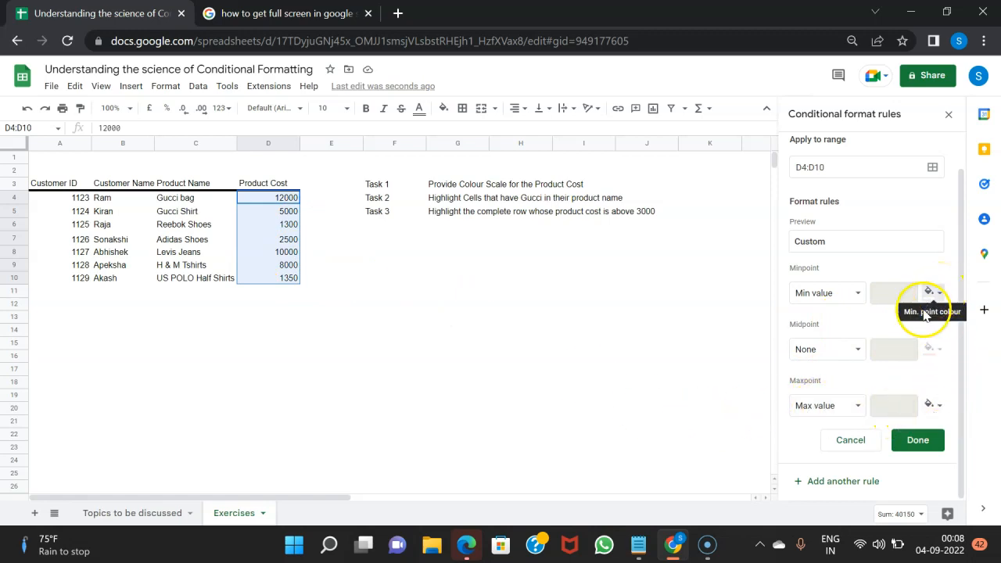
left_click(929, 404)
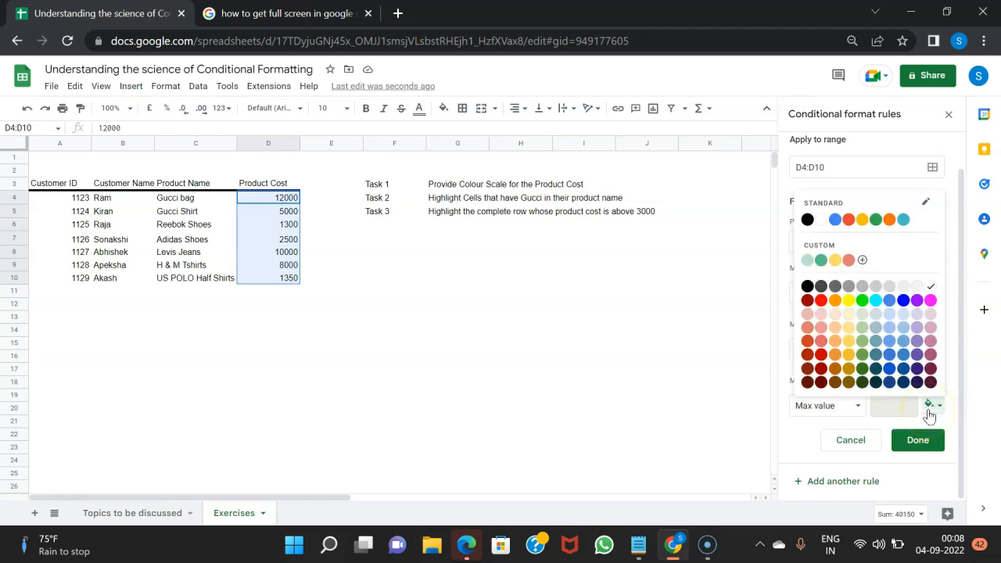
left_click(820, 341)
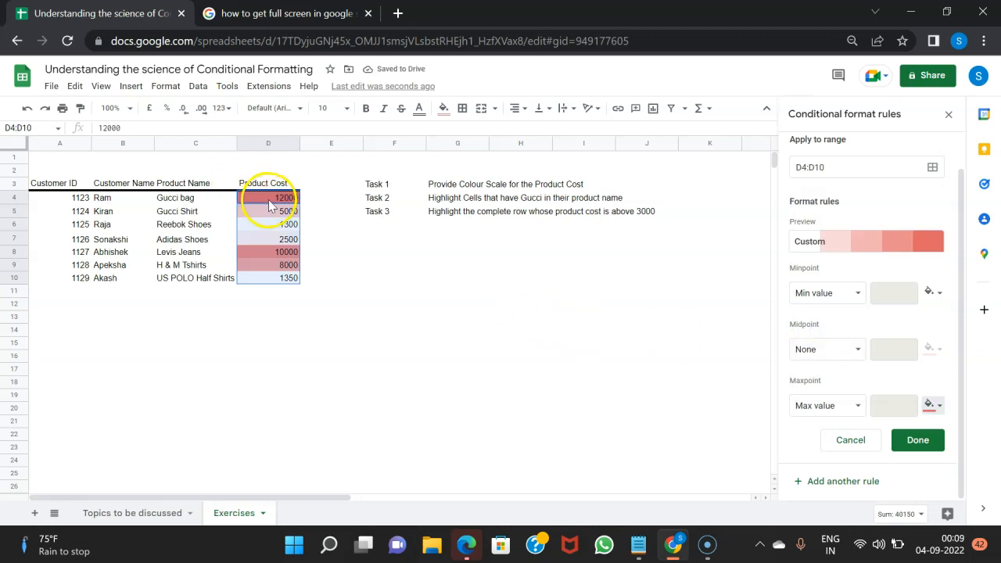
- Check the colouring of the highest and lowest Product Cost cells and save the colour scale rule
left_click(196, 198)
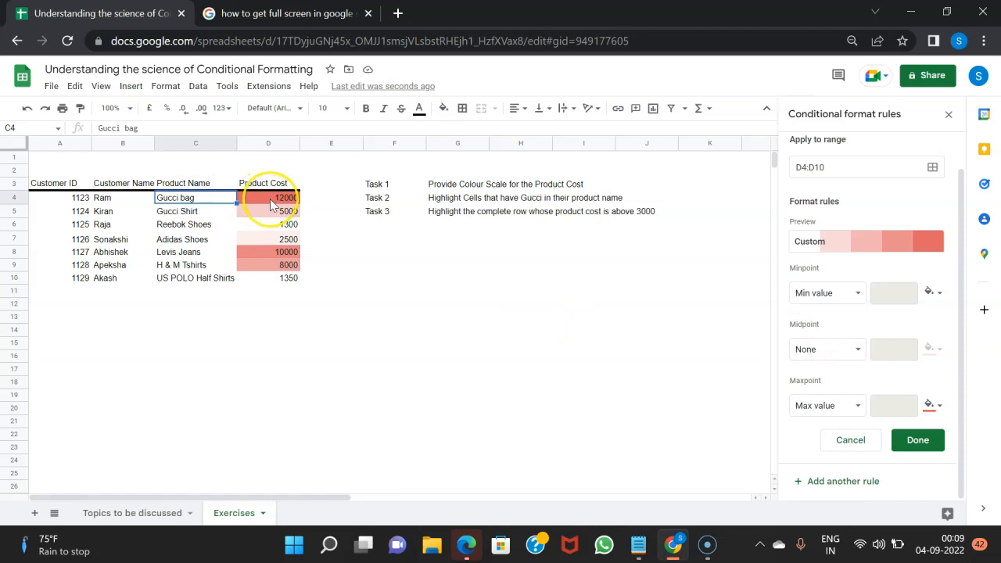
left_click(272, 201)
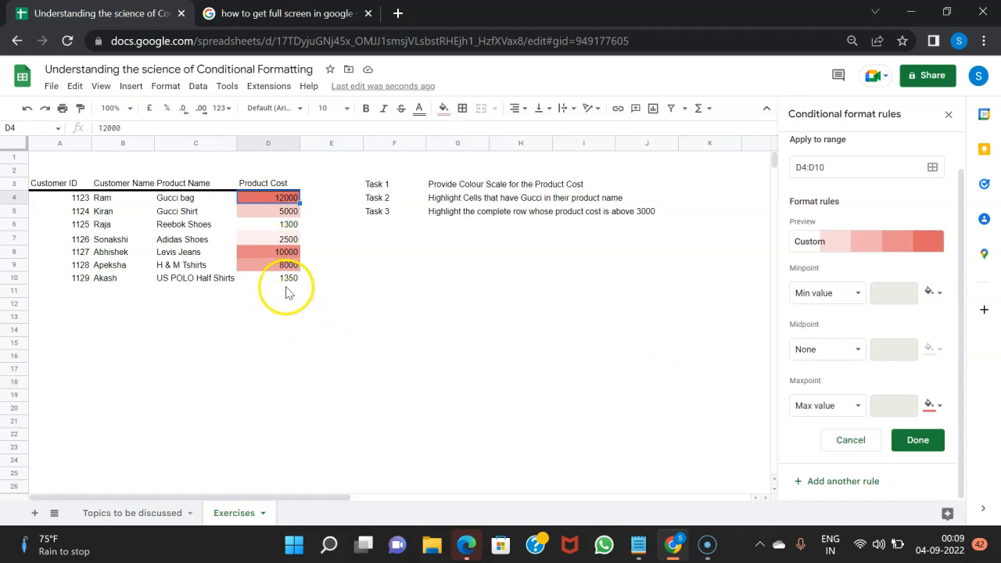
left_click(294, 226)
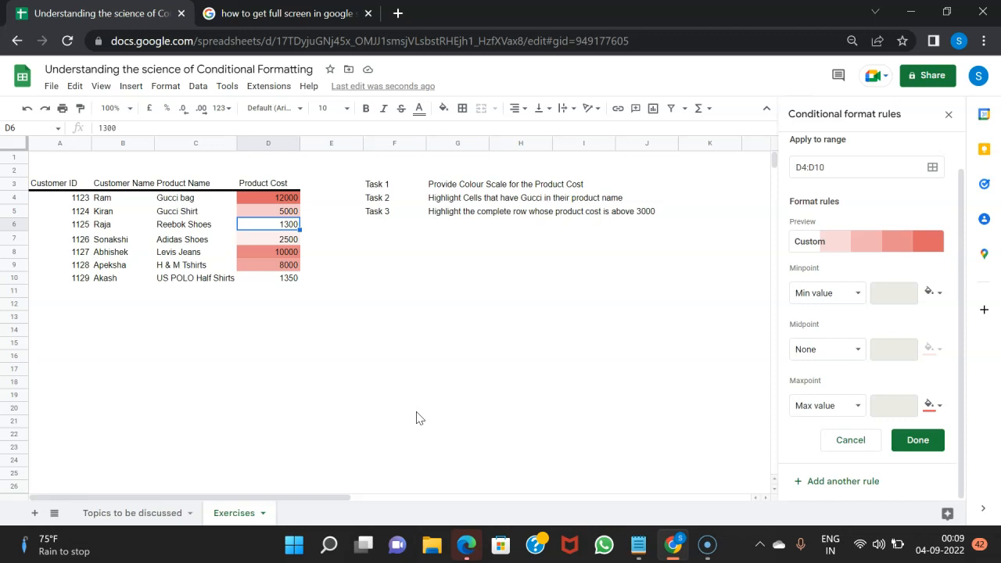
left_click(920, 441)
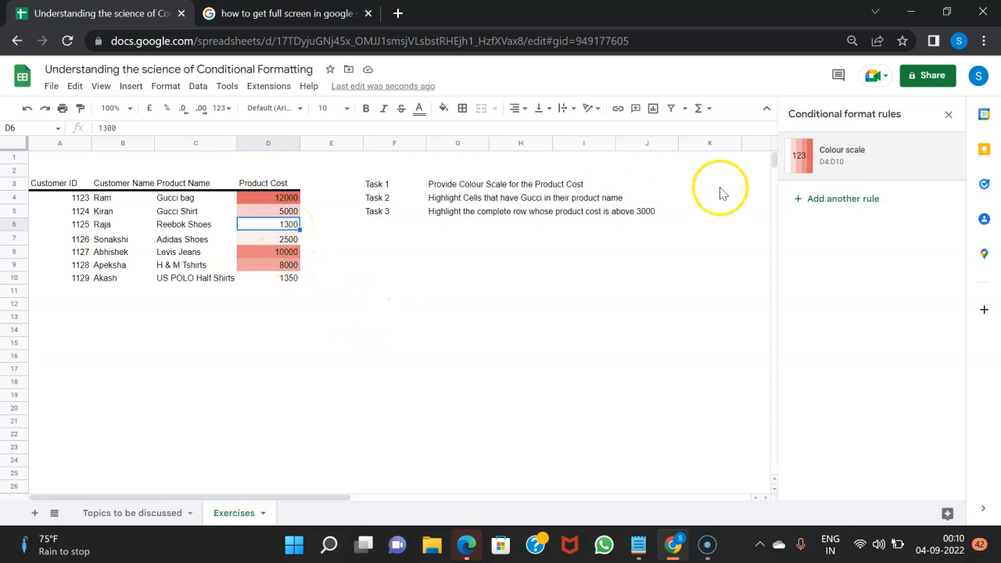
- Examine the Gucci entries in the Product Name column for Task 2 and close the conditional format rules
left_click(530, 357)
left_click(810, 169)
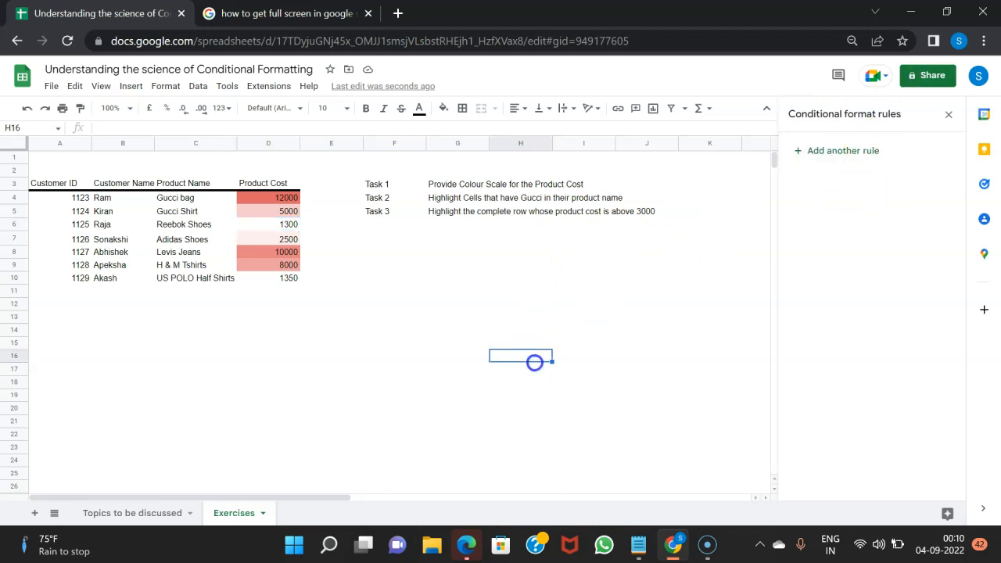
left_click(850, 152)
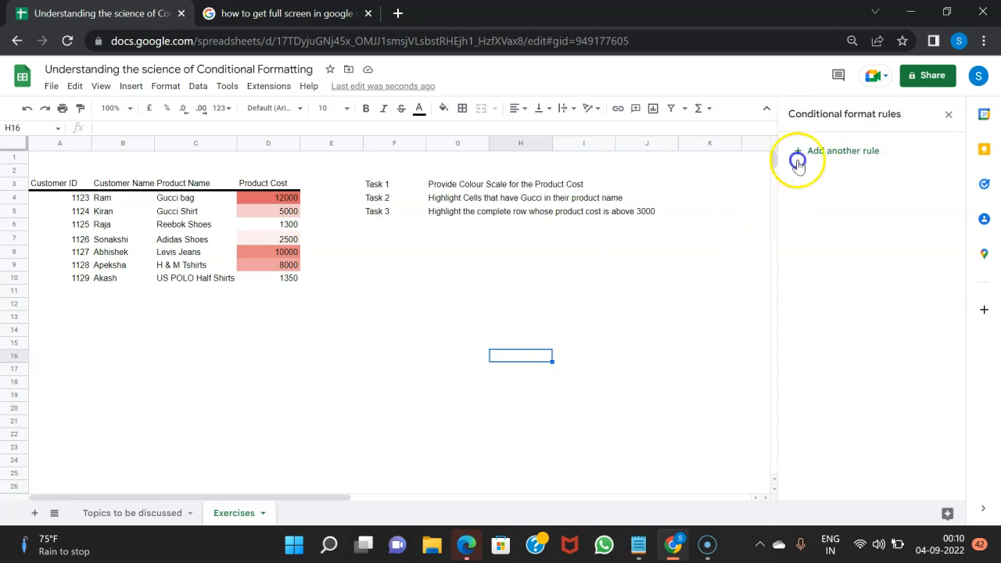
left_click(269, 244)
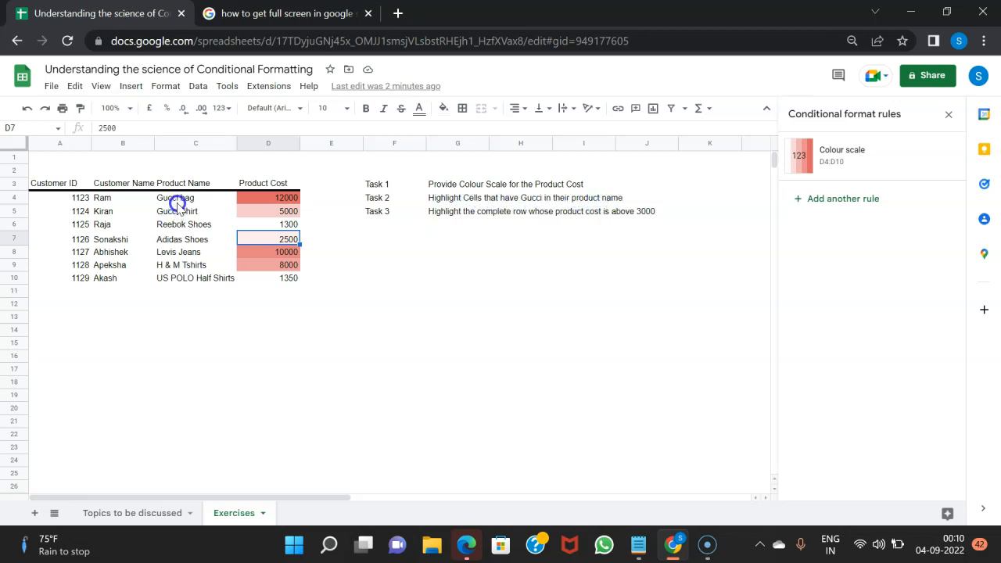
left_click_drag(178, 197, 179, 216)
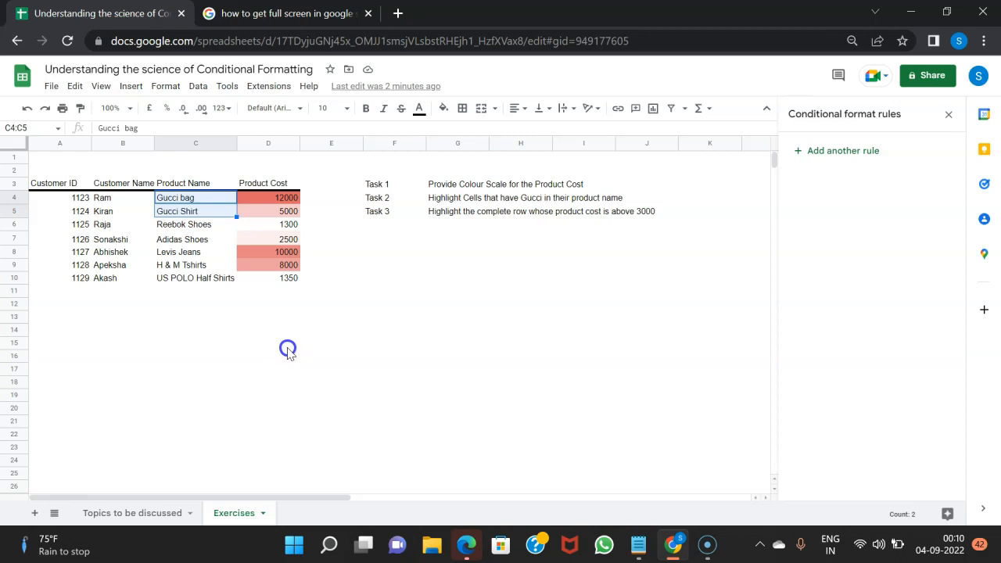
left_click(288, 350)
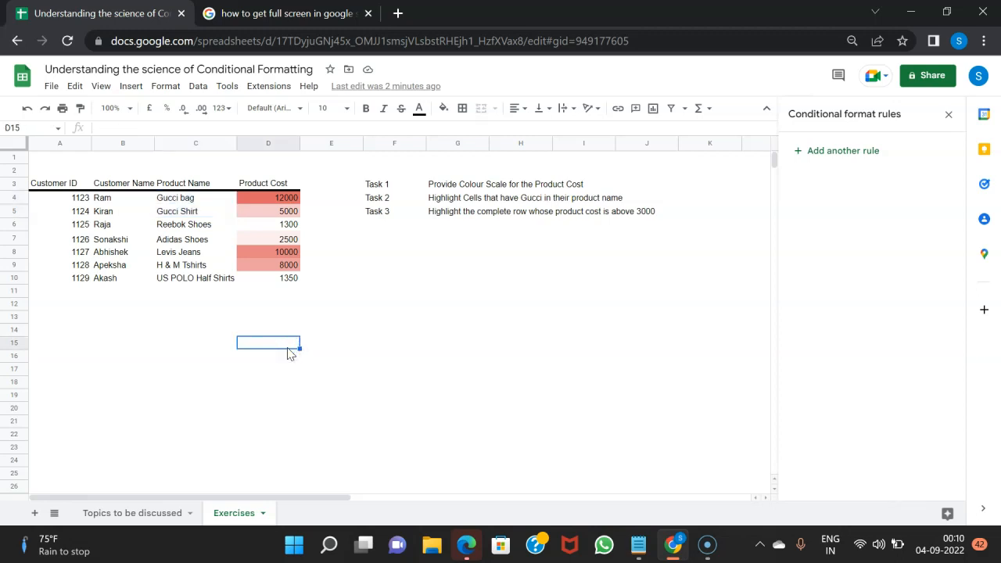
left_click(949, 114)
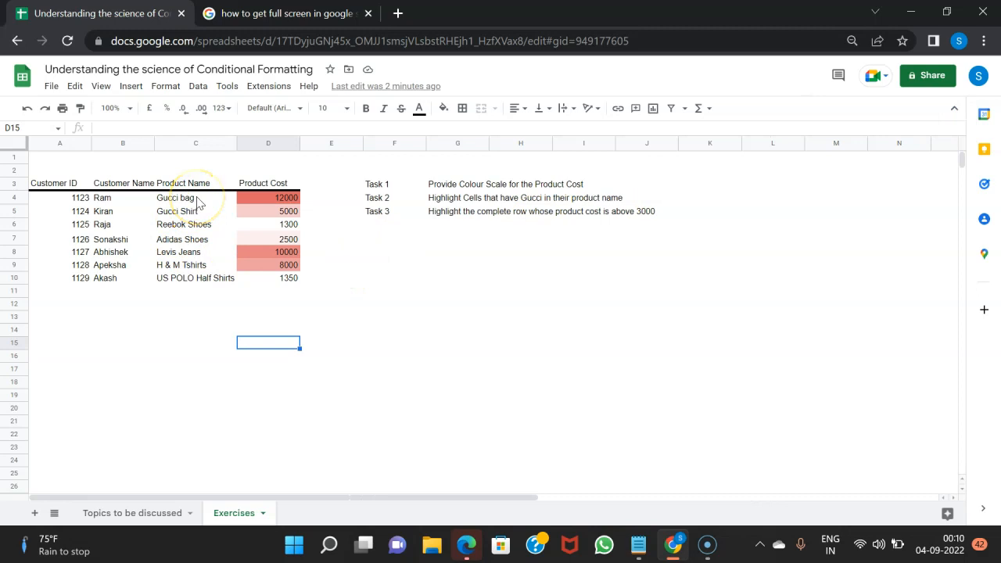
- Start a new single-colour conditional formatting rule for the Product Name cells C4:C10
left_click_drag(197, 203, 194, 280)
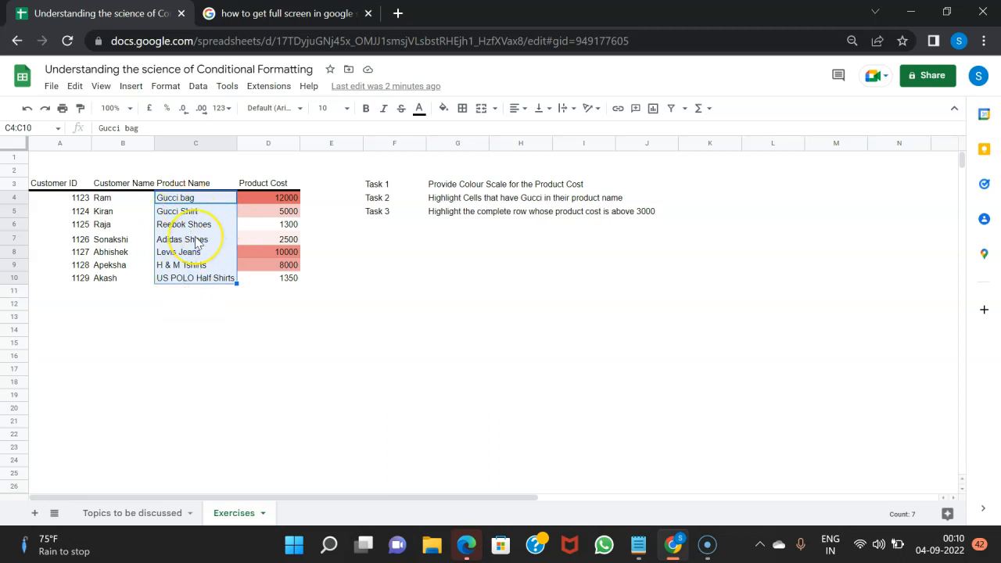
right_click(196, 242)
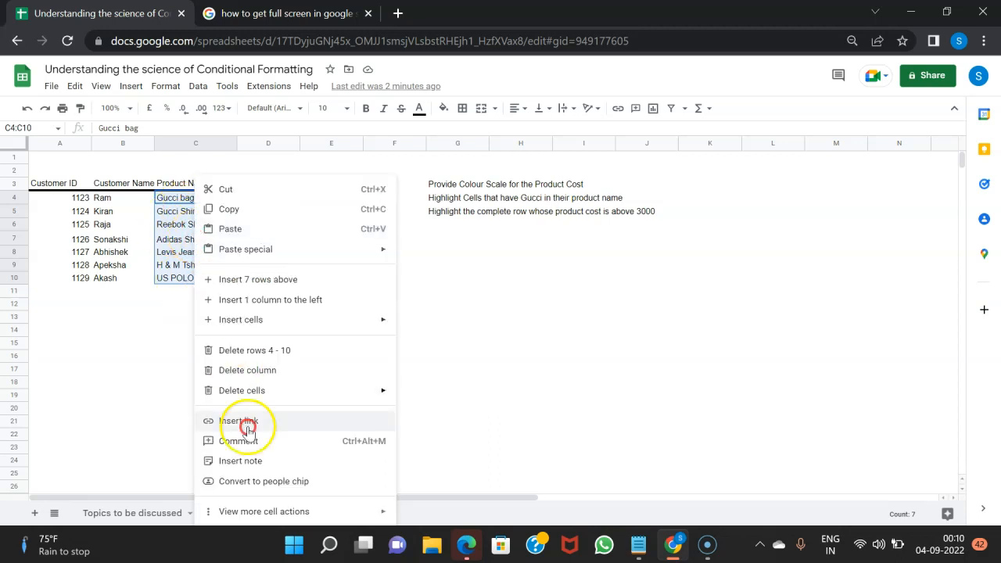
mouse_move(291, 510)
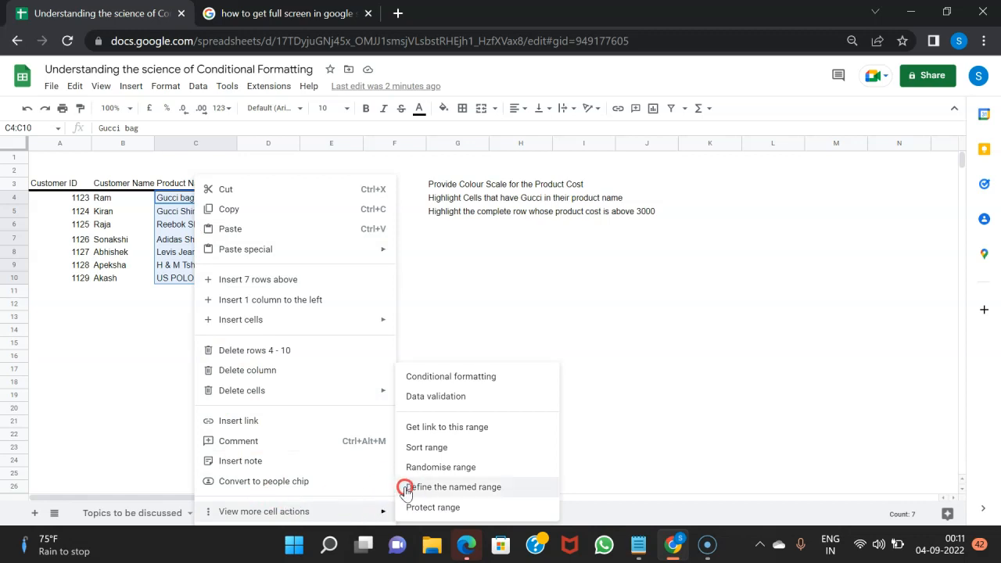
left_click(523, 384)
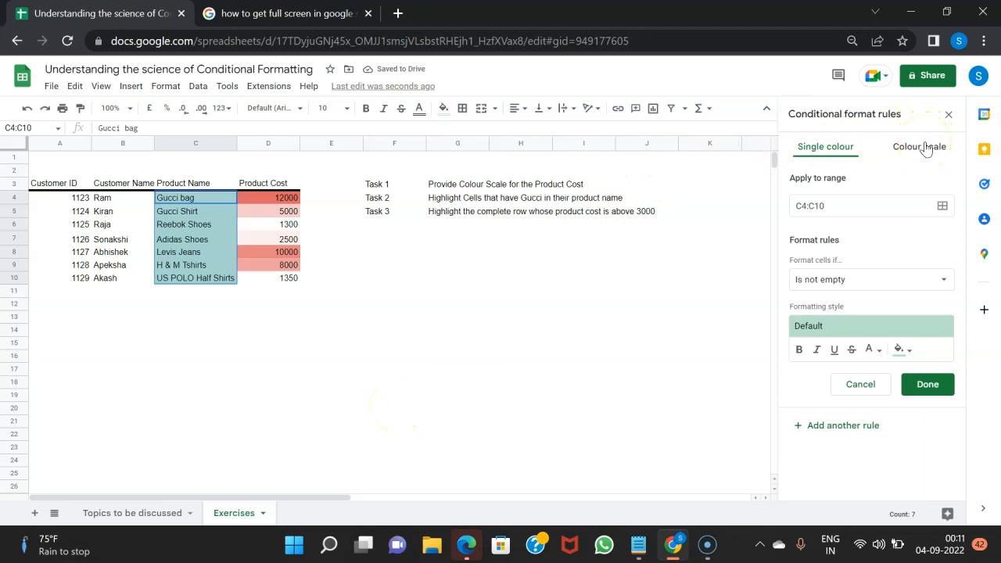
left_click(833, 150)
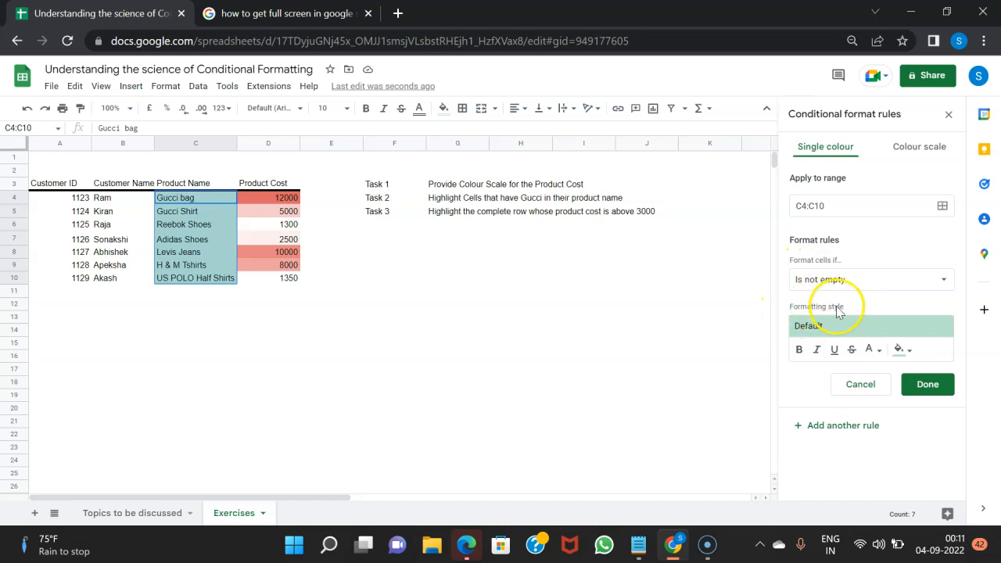
- Set the rule's condition to "Text contains" with the value Gucci
left_click(921, 289)
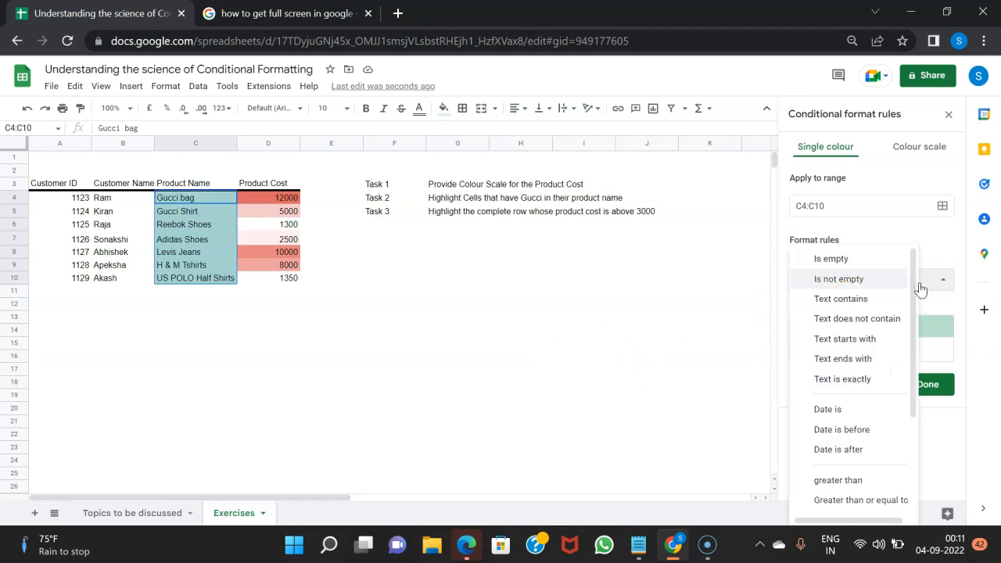
scroll(841, 452, "down", 3)
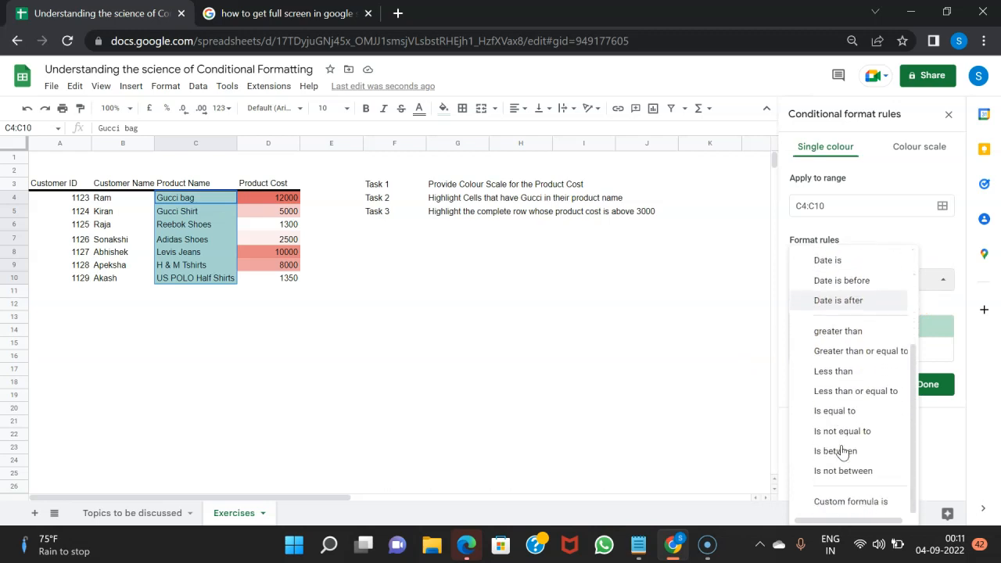
scroll(841, 452, "up", 3)
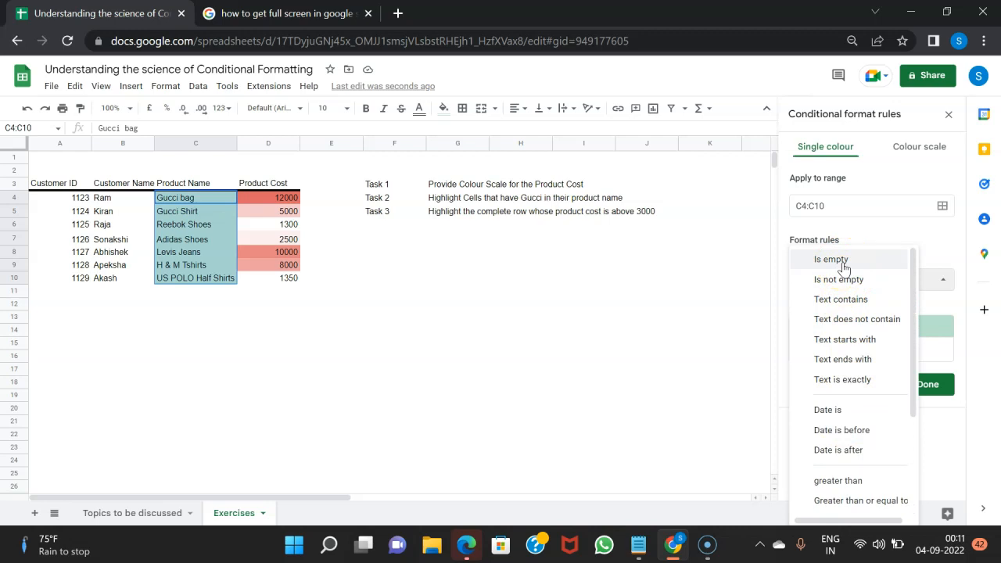
left_click(839, 302)
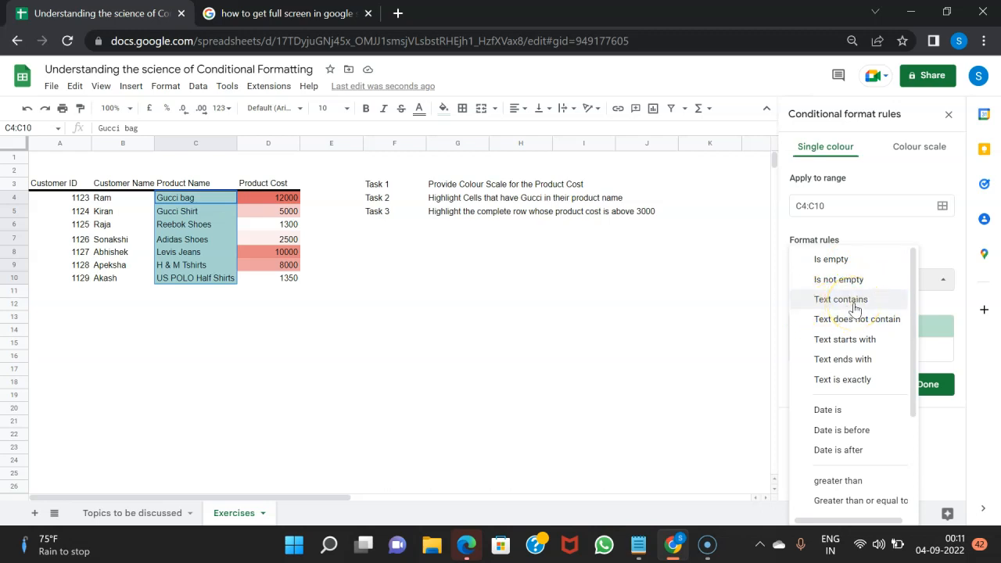
left_click(854, 303)
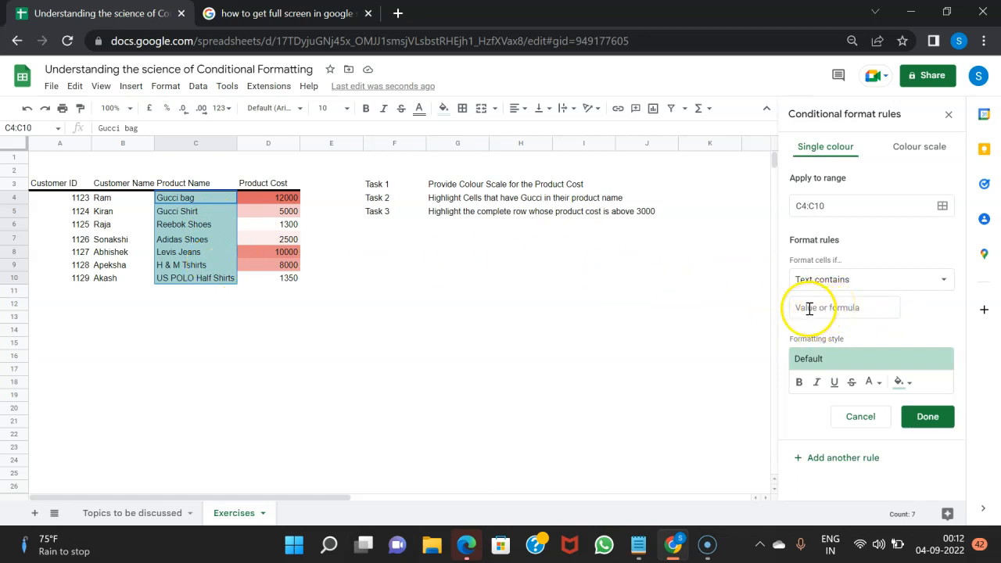
left_click(852, 311)
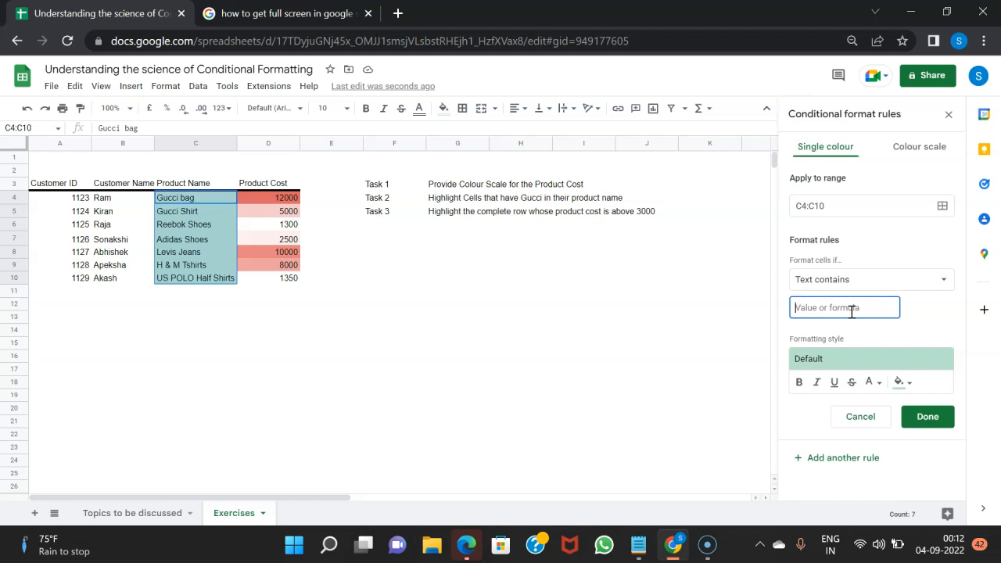
type("Gucci")
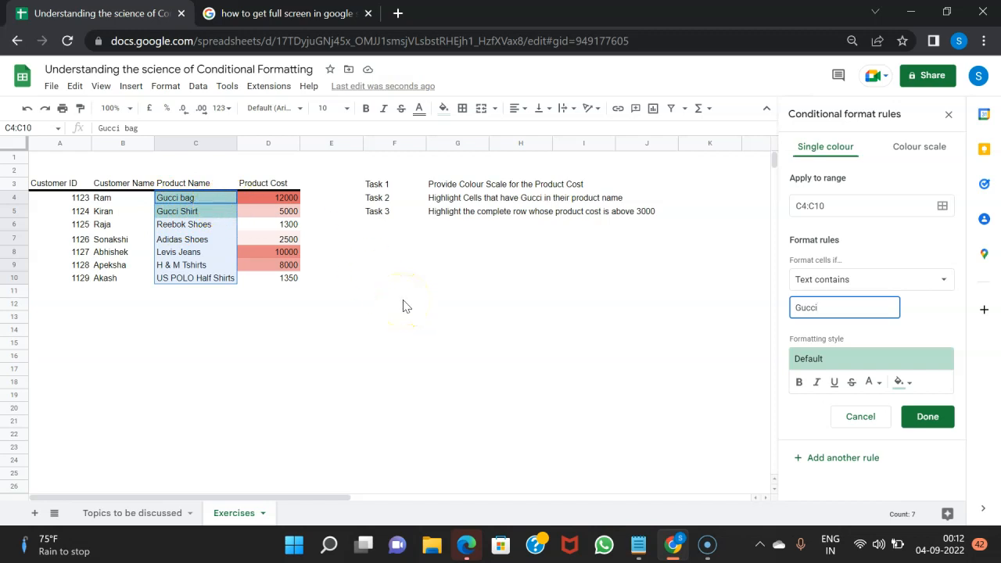
- Give the Gucci rule a light orange fill and bold text without italics, and save it
left_click(904, 383)
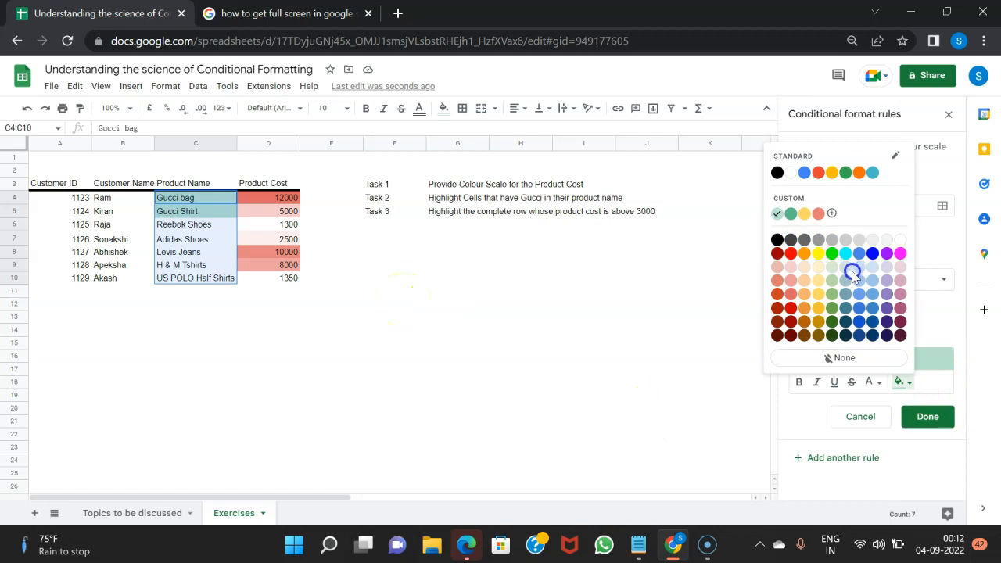
left_click(803, 283)
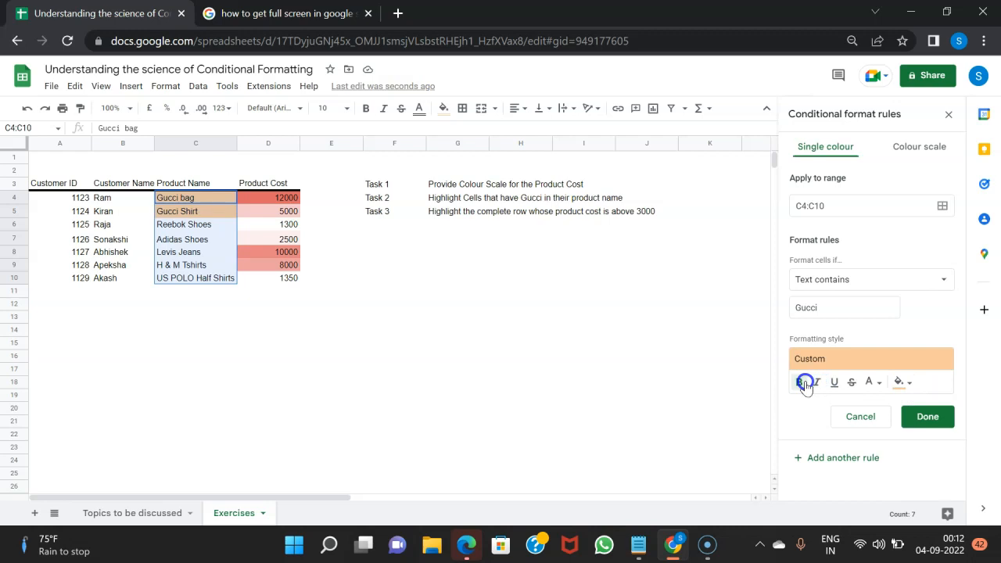
left_click(800, 382)
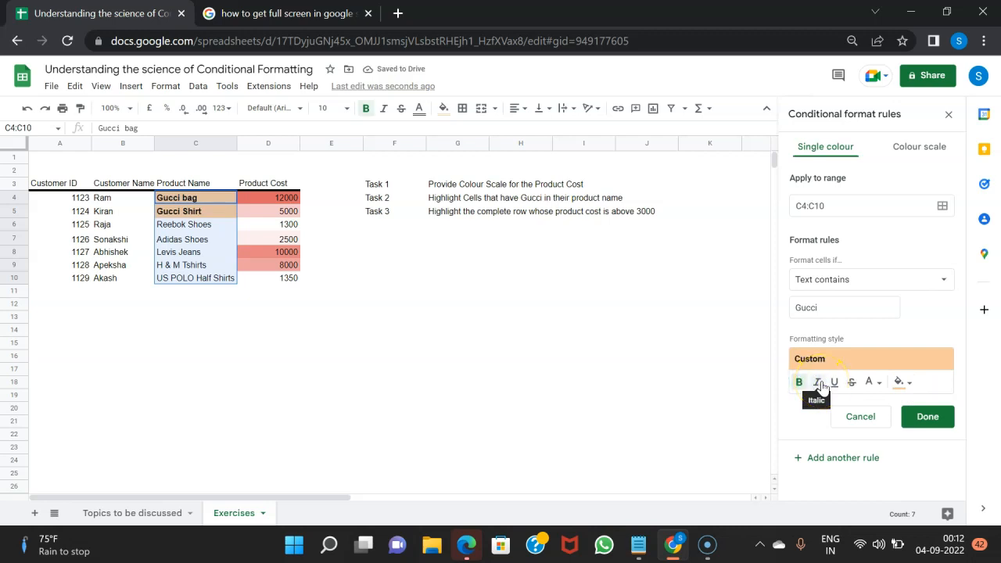
left_click(818, 382)
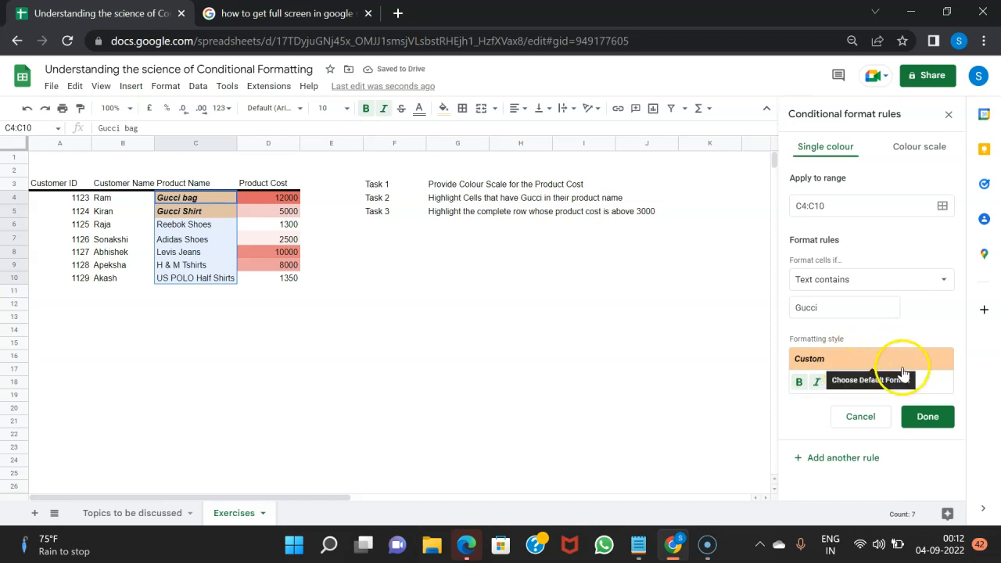
left_click(819, 382)
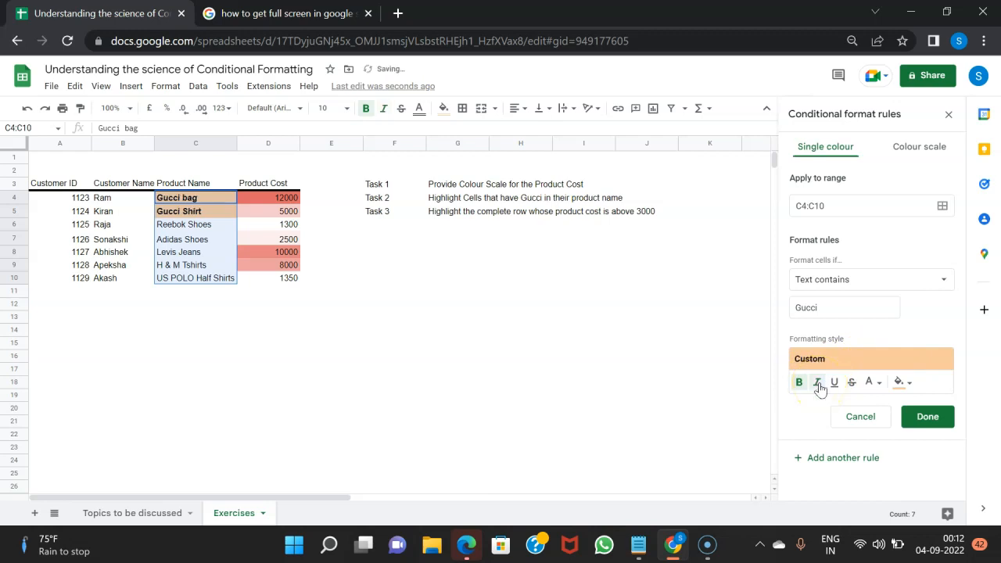
left_click(938, 426)
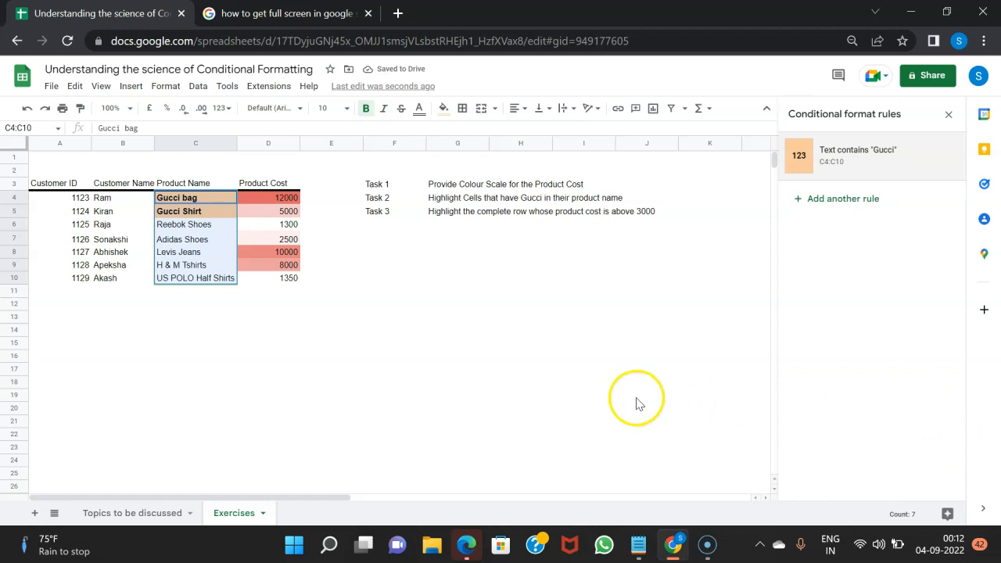
left_click(403, 331)
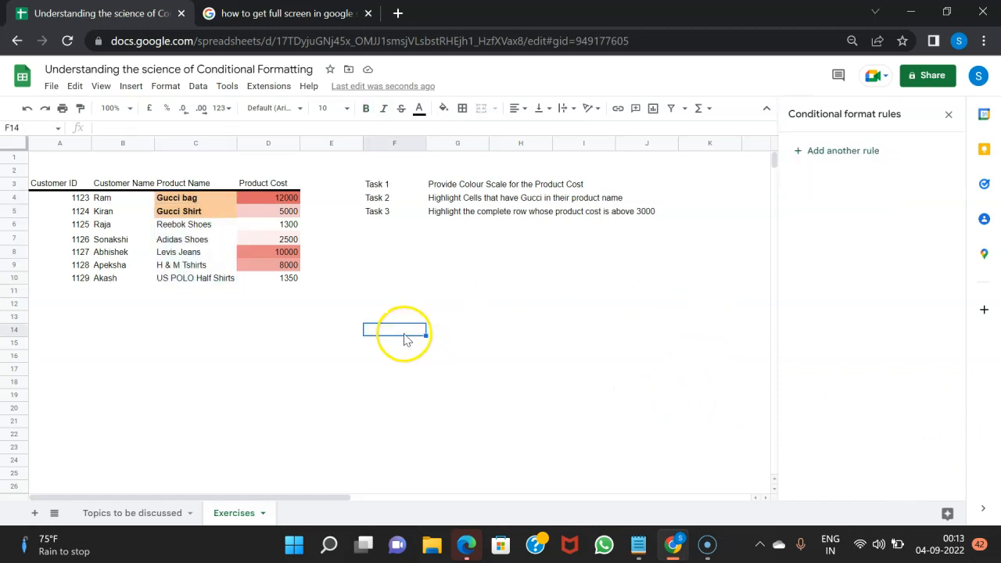
left_click(949, 114)
- Test the Gucci rule by changing the product name in C10 to "Gucci Half Shirts", and undo the change
left_click_drag(187, 185, 195, 278)
left_click_drag(205, 201, 194, 281)
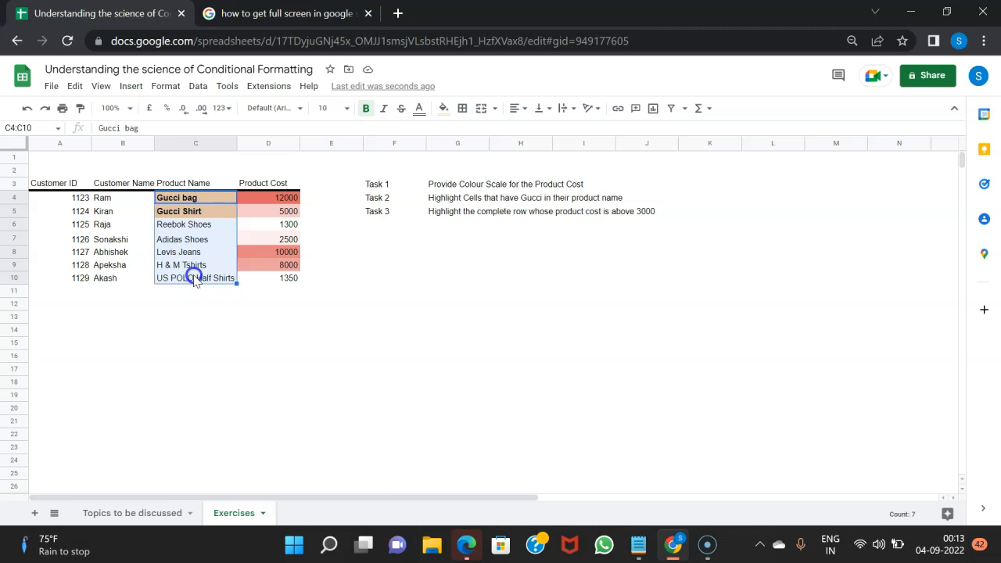
left_click(191, 282)
double_click(194, 280)
left_click_drag(194, 279, 156, 283)
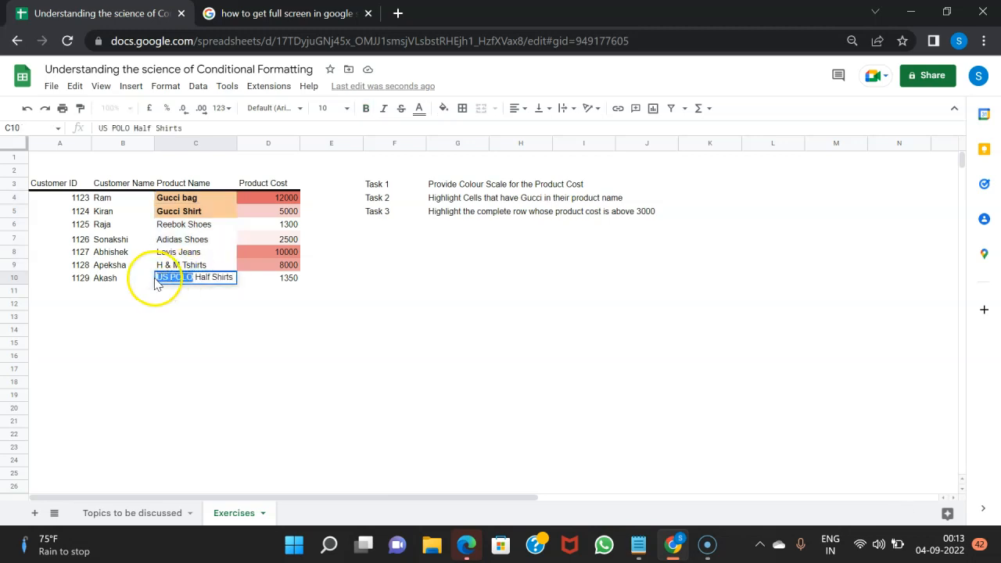
type("Gucc")
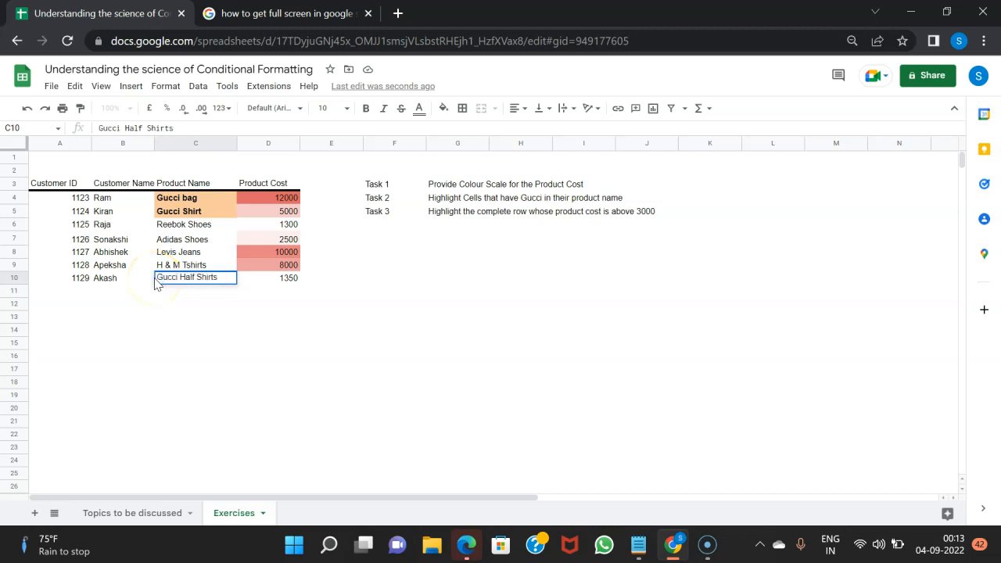
type("i")
key("Return")
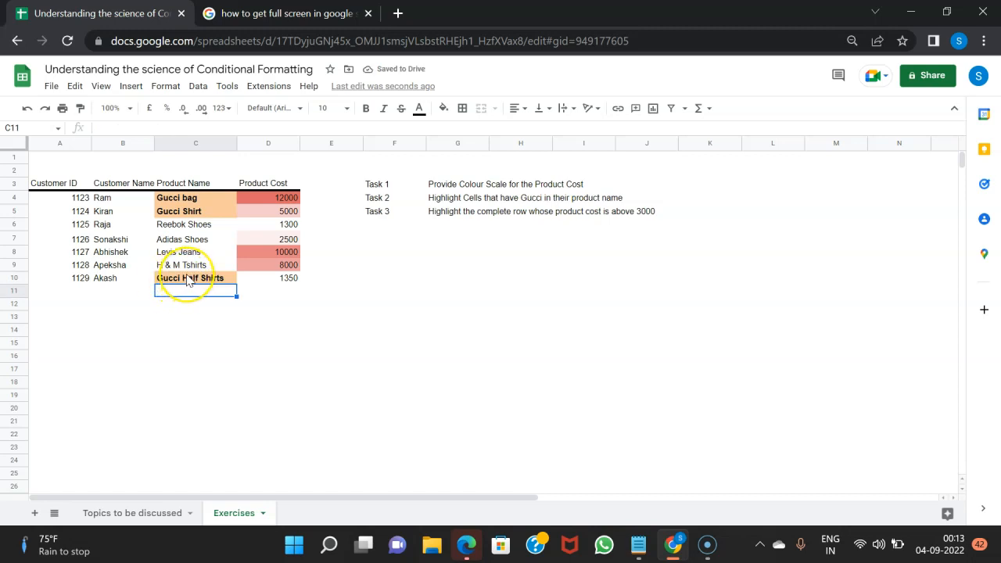
key("ctrl+z")
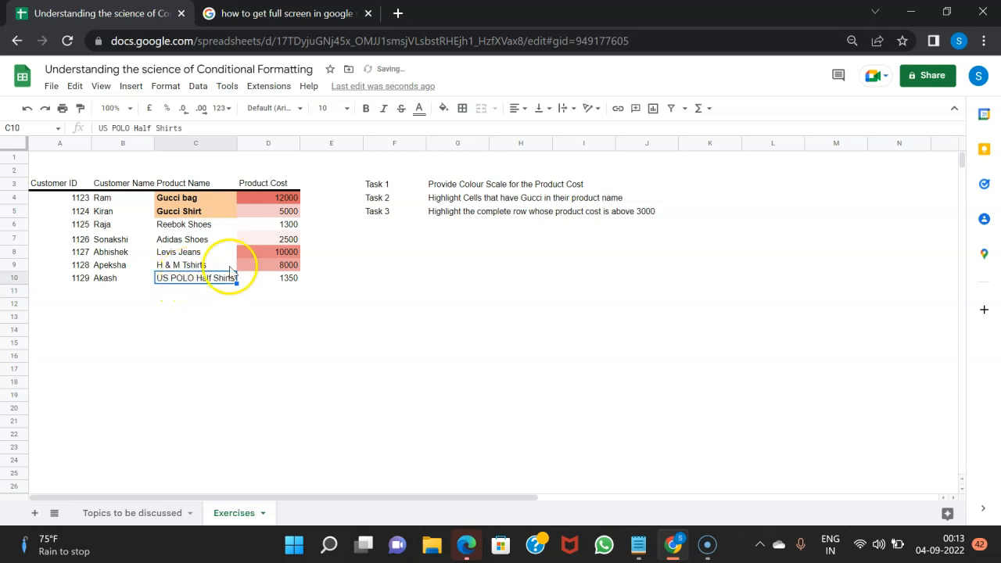
- Test the colour scale by setting the Reebok Shoes product cost to 13000, and undo the change
left_click(288, 216)
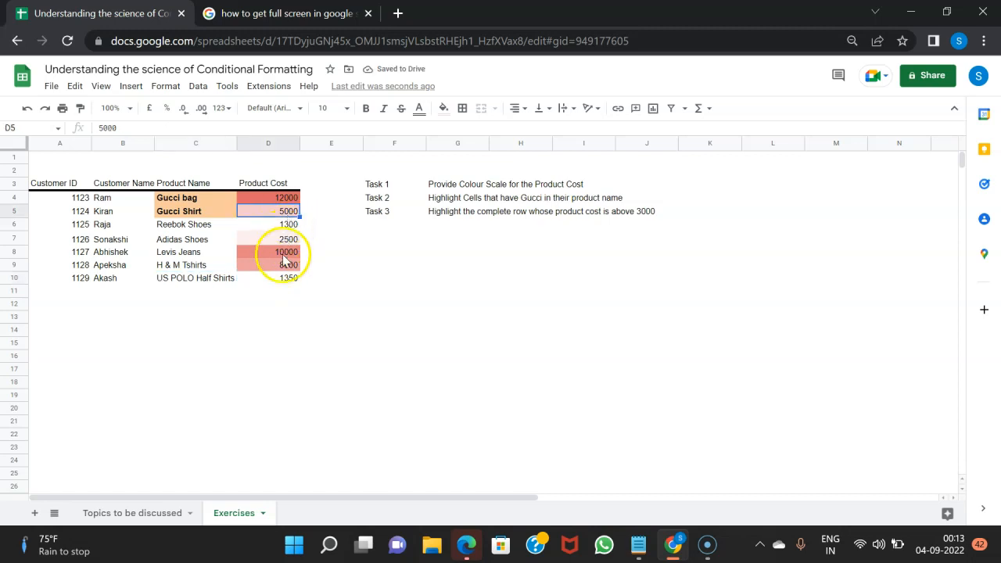
left_click(287, 224)
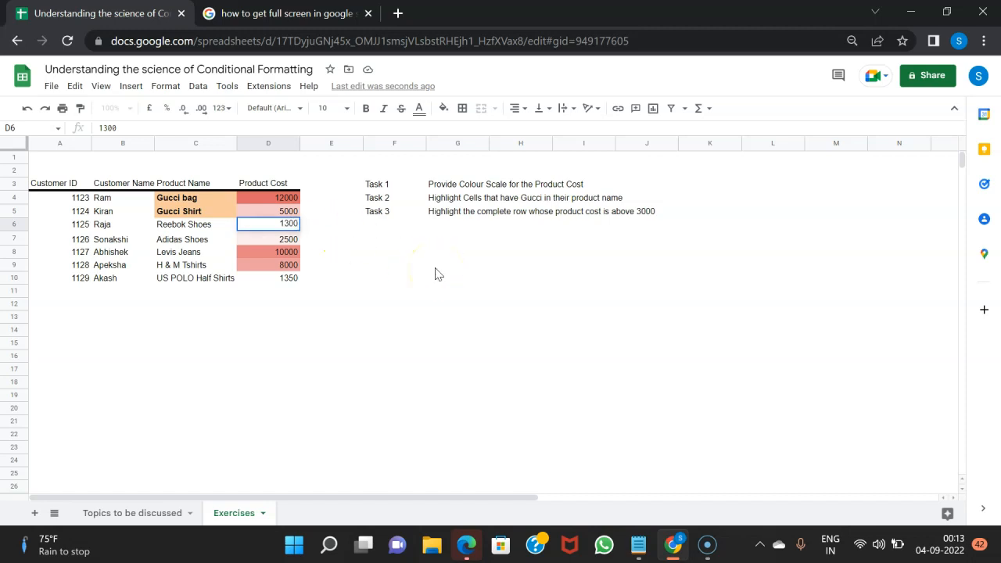
type("13000")
key("Return")
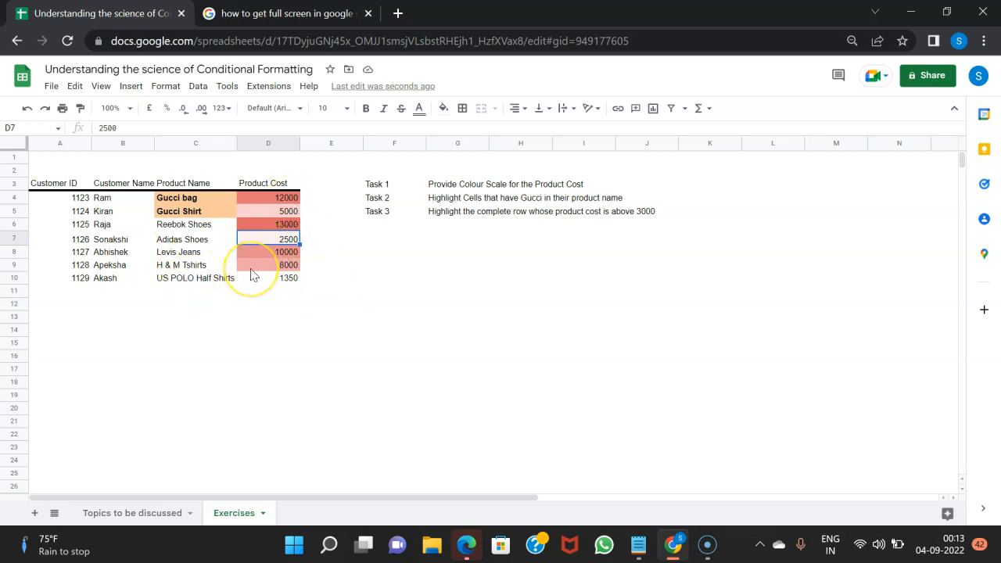
key("ctrl+z")
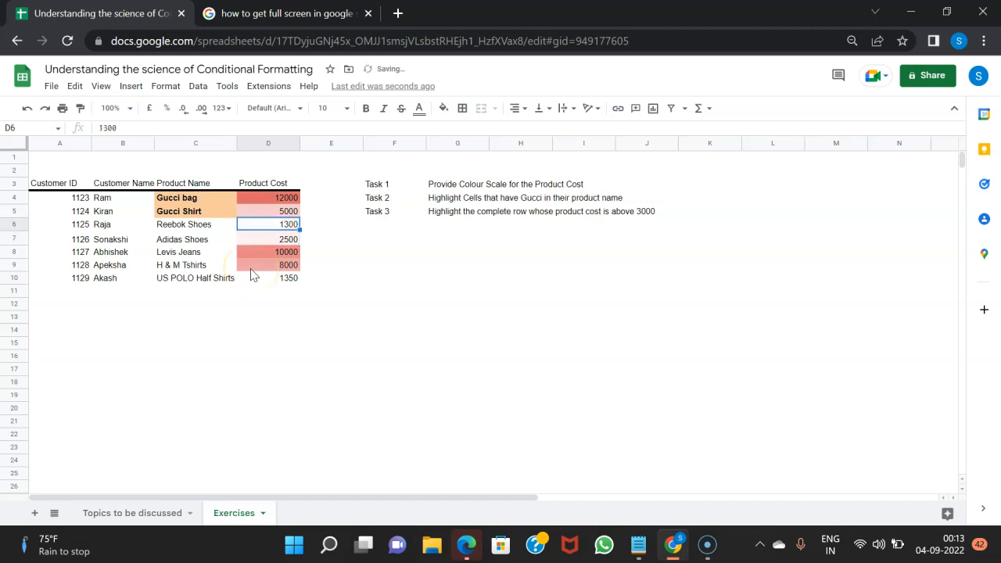
left_click(264, 344)
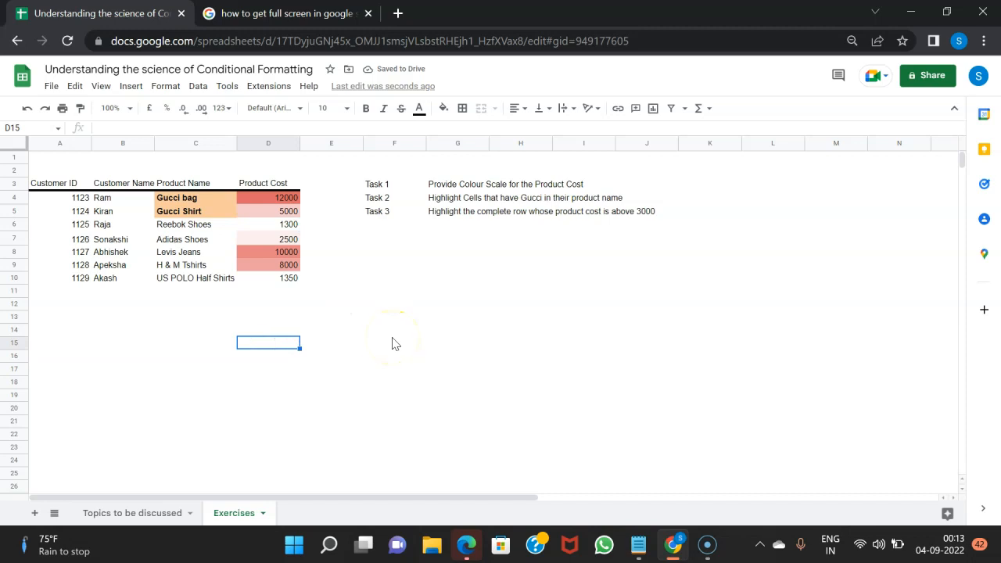
- Review the Task 3 instruction in G5 and the example table row A5:D5 it applies to
left_click(463, 197)
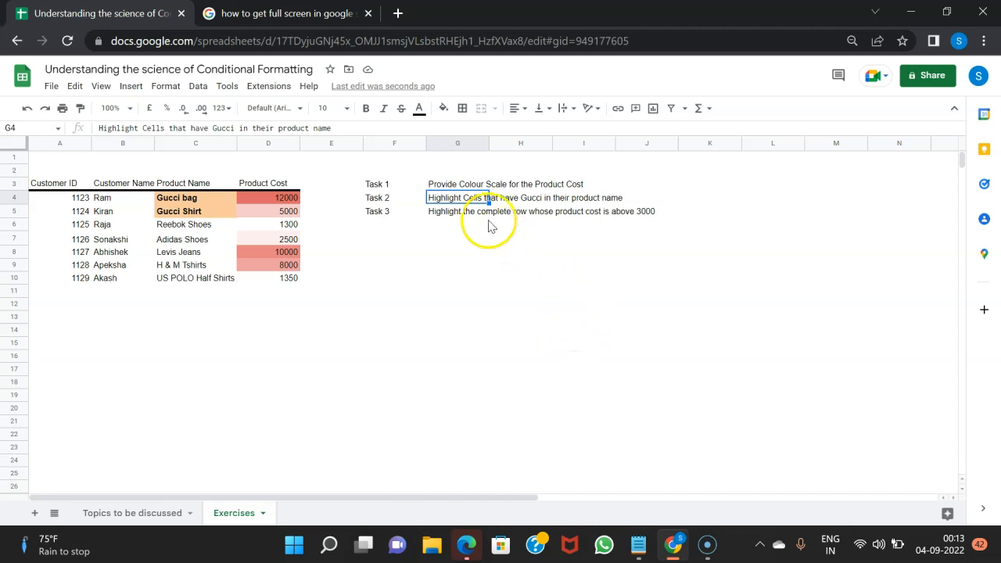
left_click(457, 212)
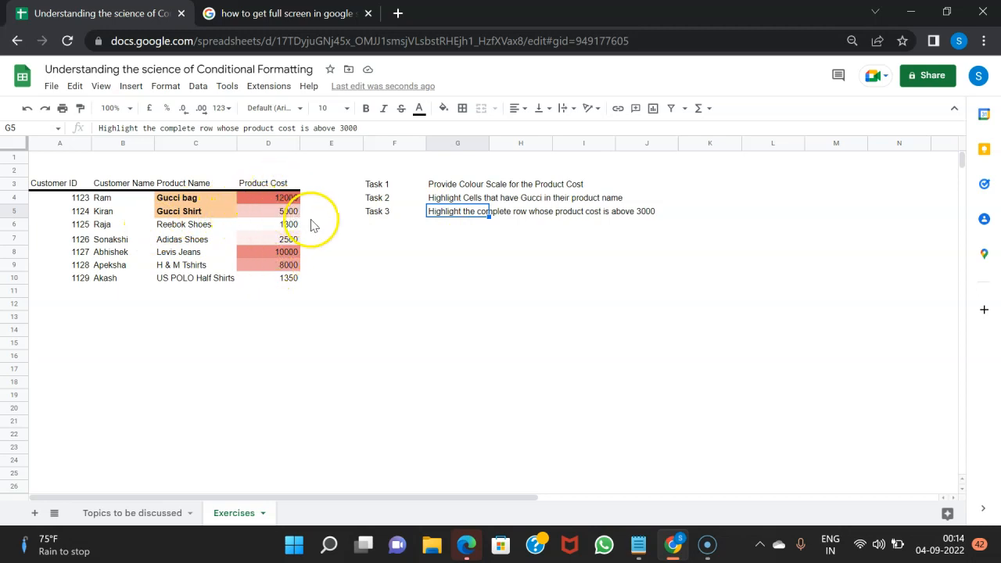
left_click(379, 212)
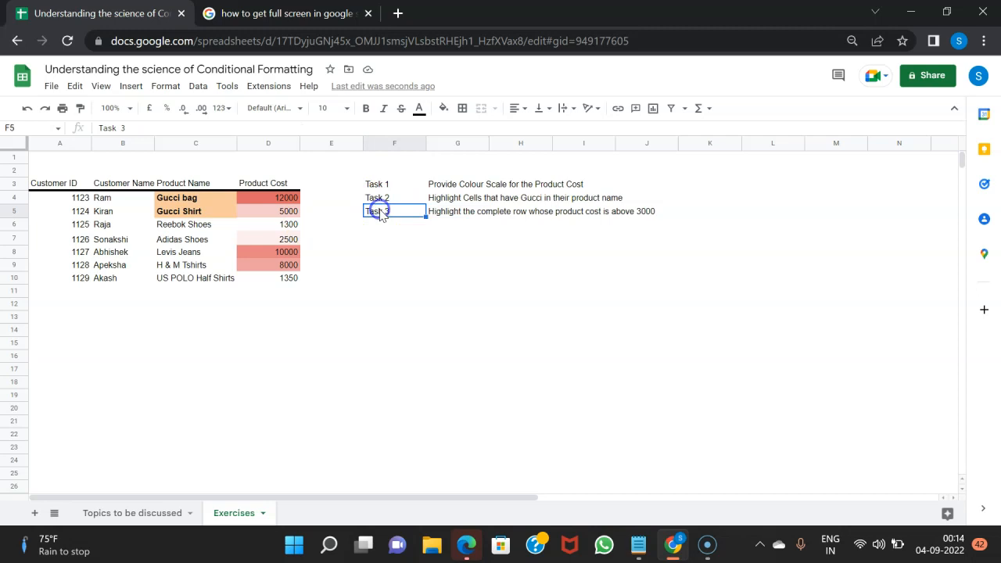
left_click(466, 216)
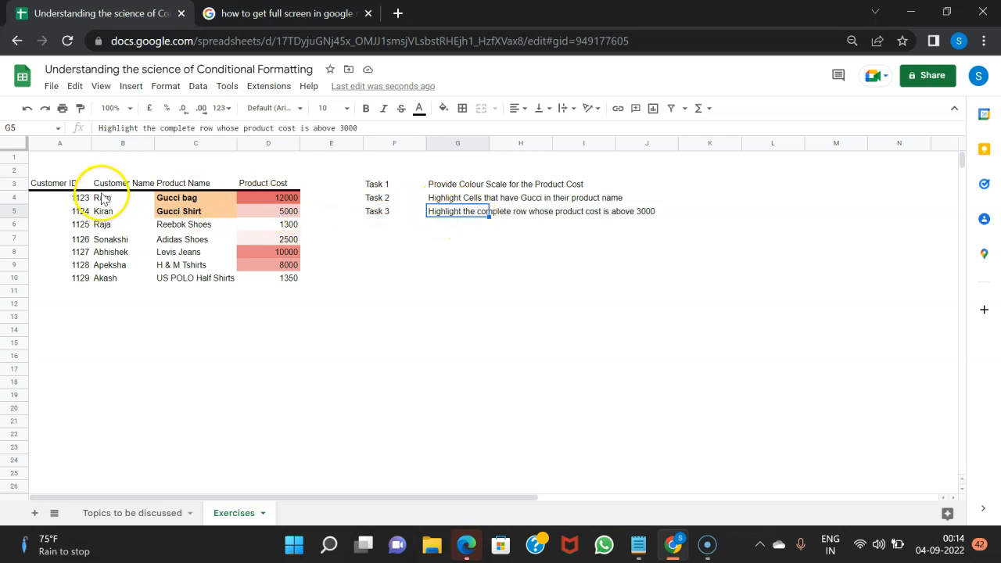
left_click_drag(35, 213, 267, 217)
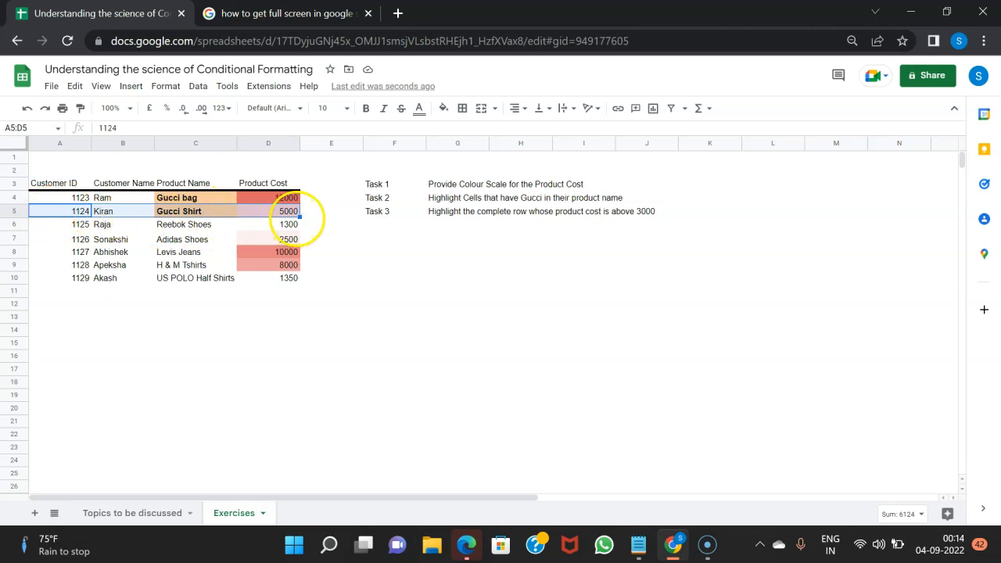
left_click(276, 321)
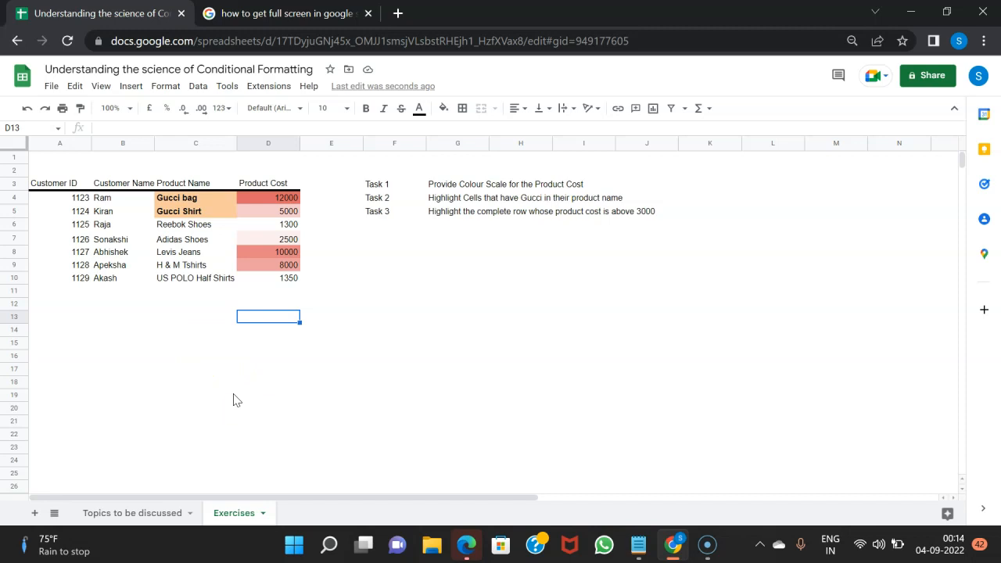
- Read the two Rules of Conditional Formatting notes in rows 27 to 29 below the table
scroll(233, 400, "down", 3)
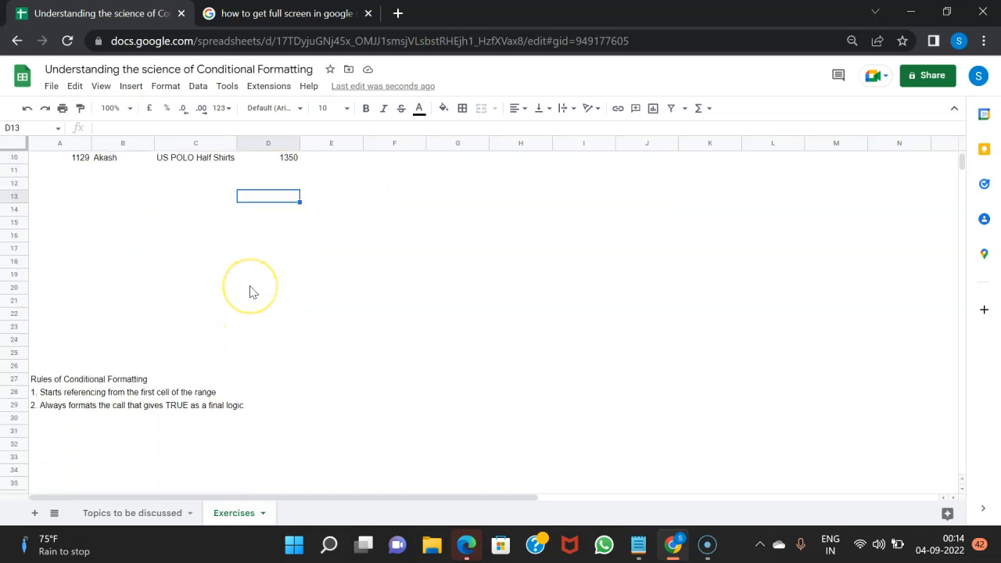
scroll(250, 291, "down", 2)
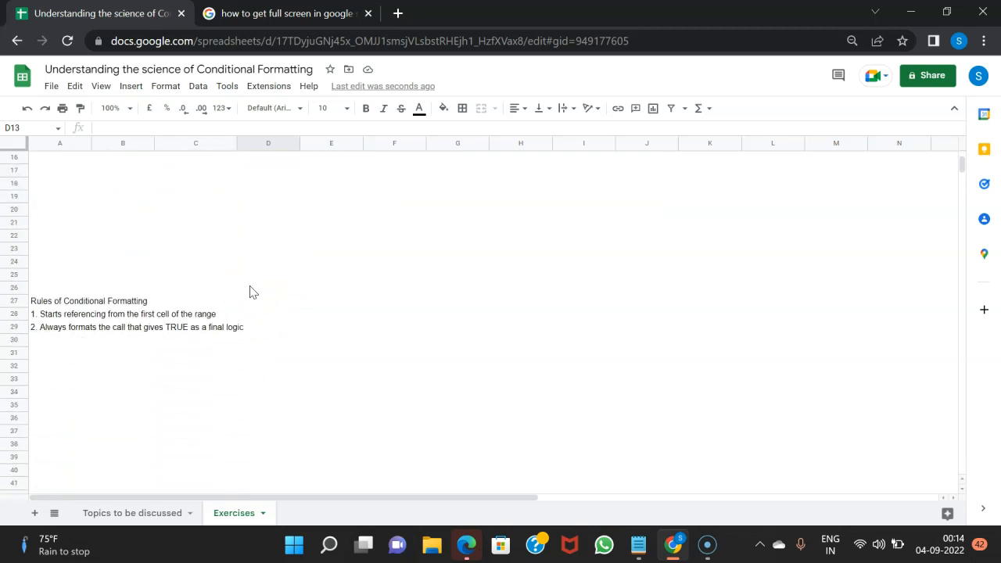
left_click(59, 317)
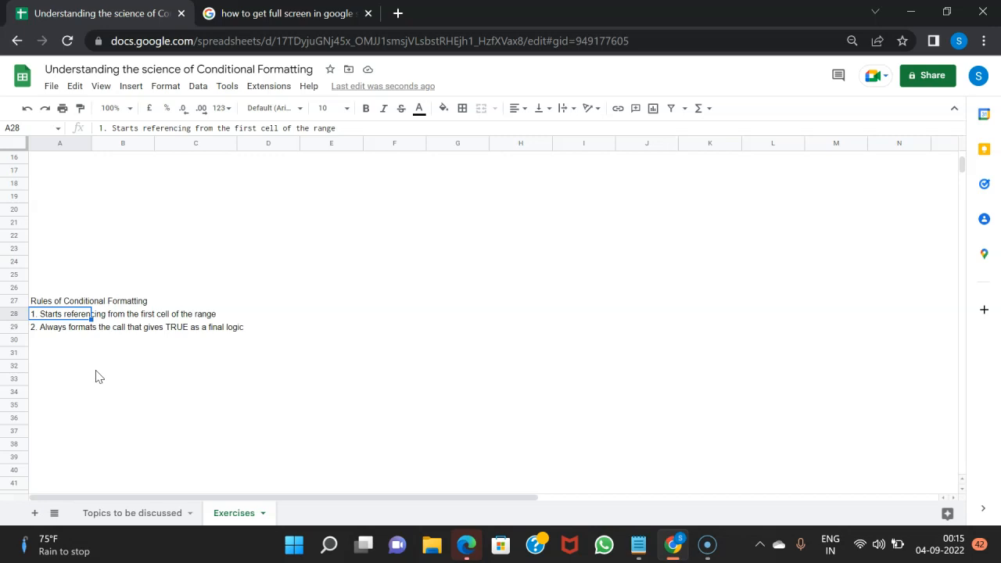
left_click(66, 327)
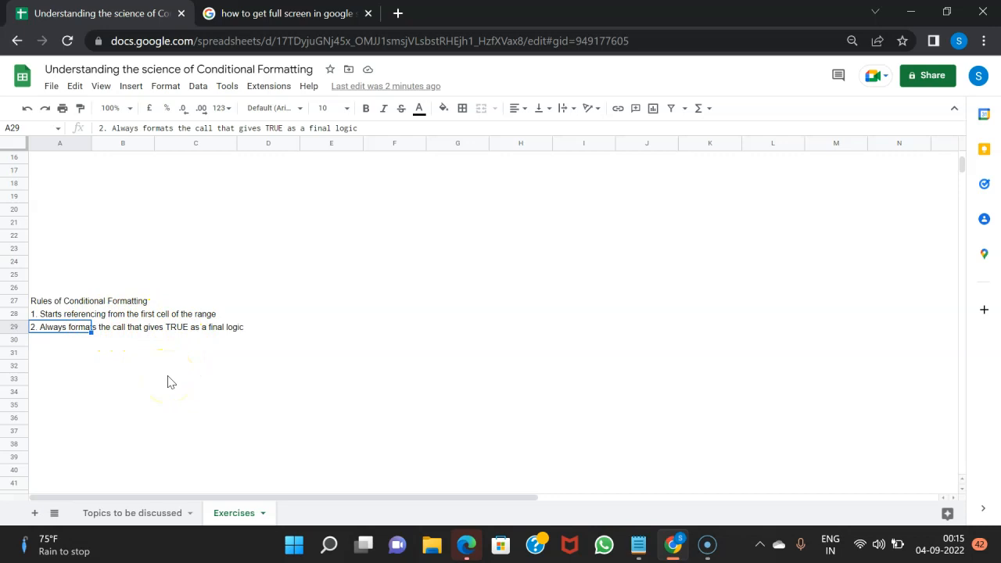
left_click(188, 326)
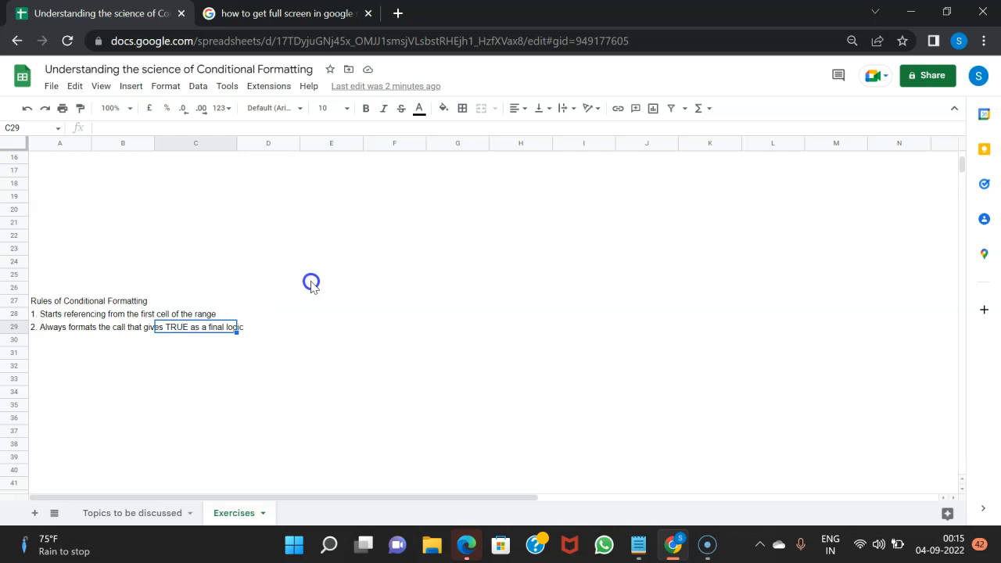
scroll(310, 284, "up", 5)
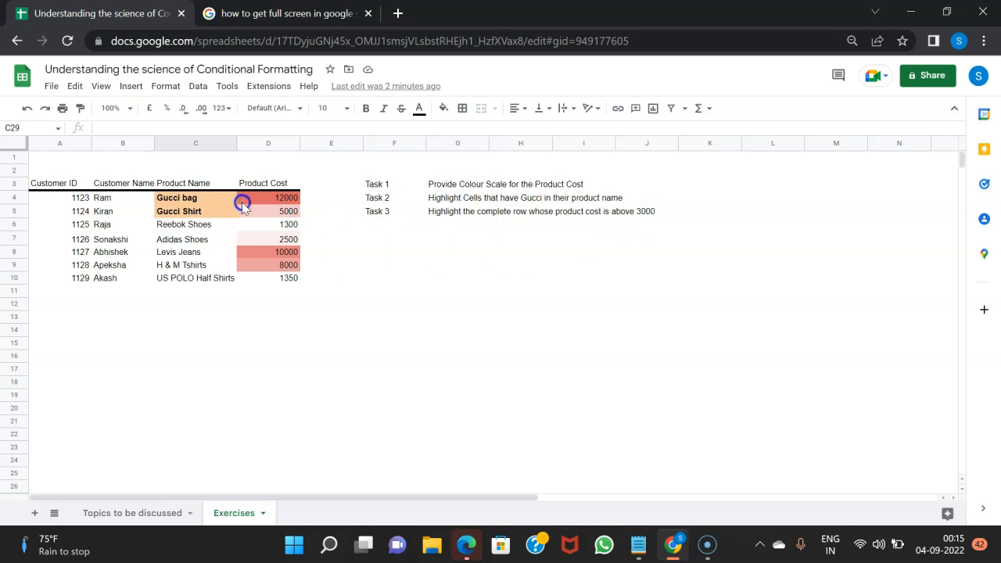
- Open the conditional format rules for A4:D10 and remove both the "Text contains Gucci" rule and the Product Cost colour scale
left_click(52, 201)
left_click_drag(51, 202, 276, 280)
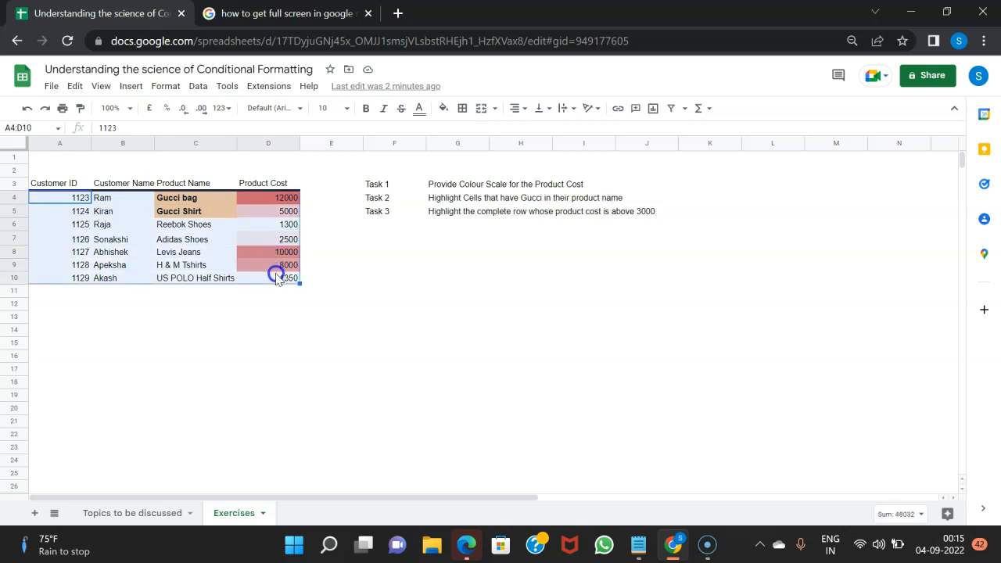
right_click(201, 243)
mouse_move(239, 513)
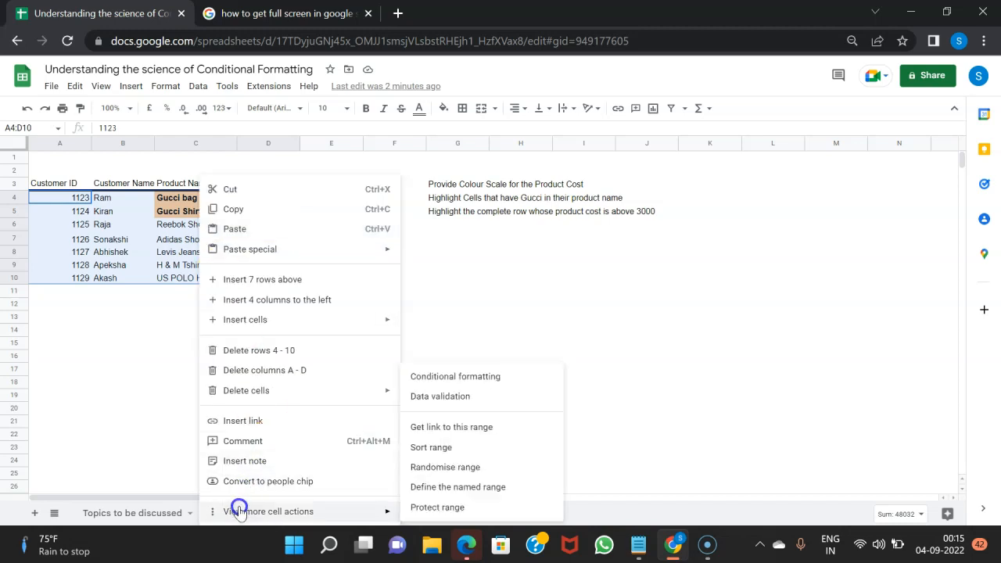
left_click(451, 377)
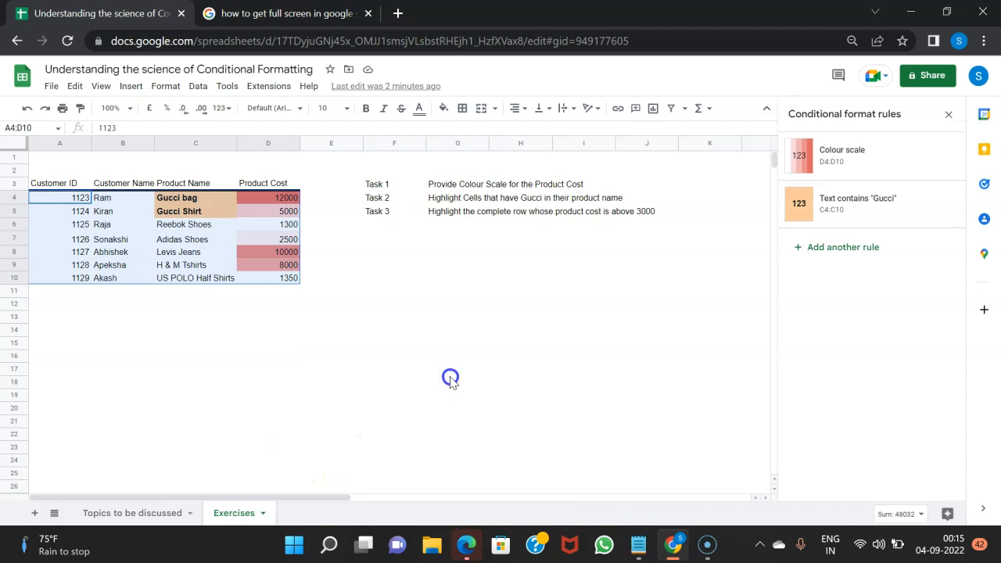
left_click(838, 252)
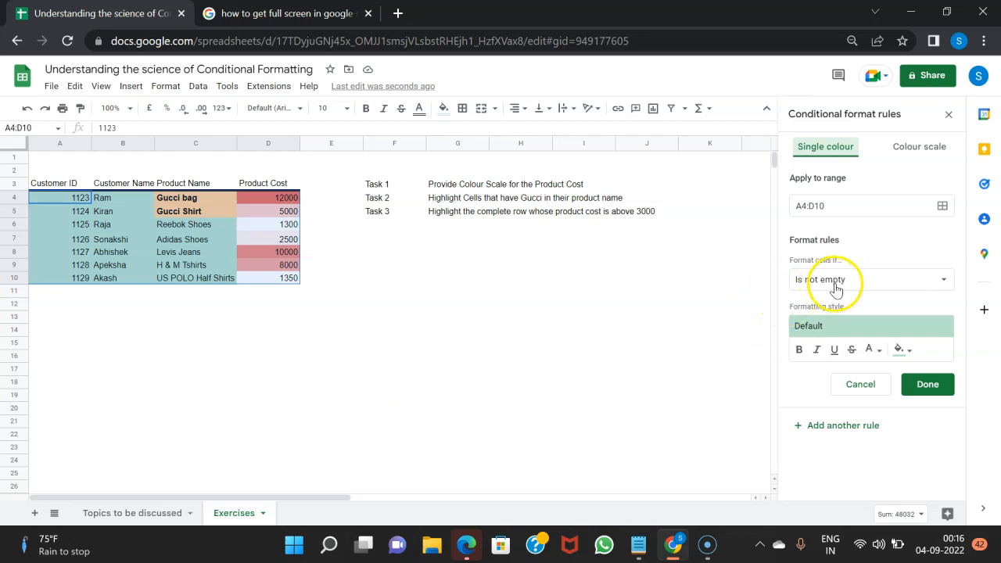
left_click(858, 386)
left_click(943, 204)
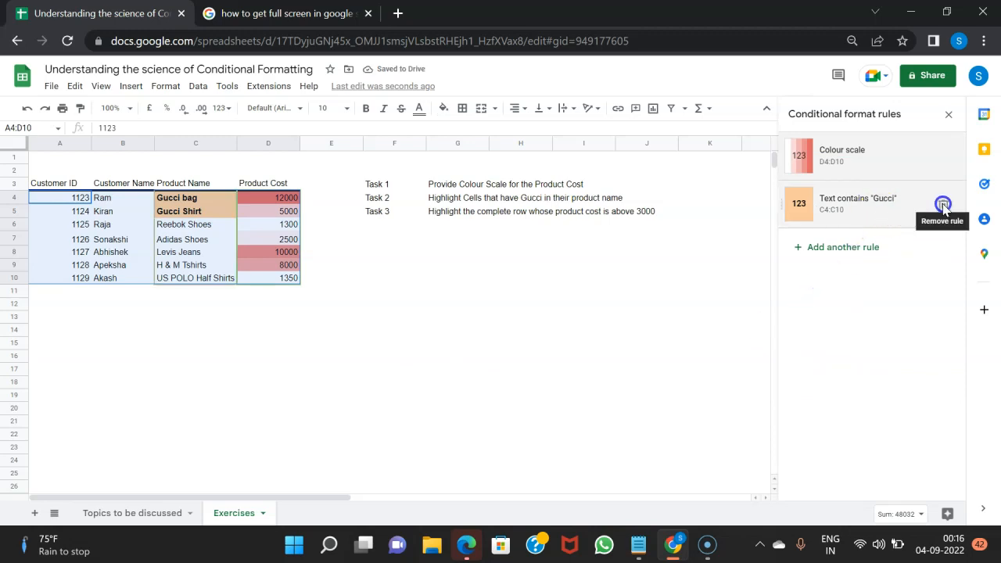
left_click(944, 157)
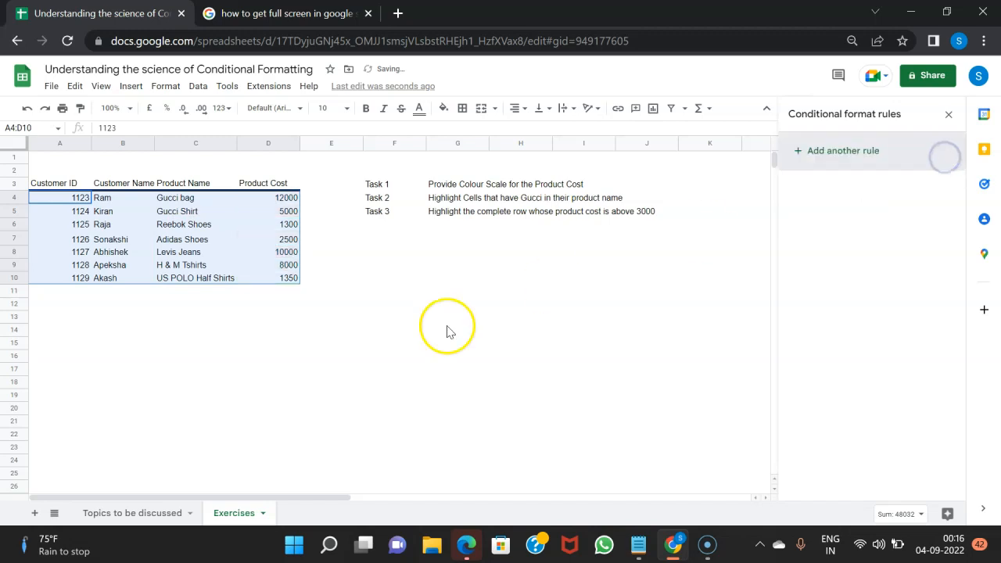
left_click(331, 344)
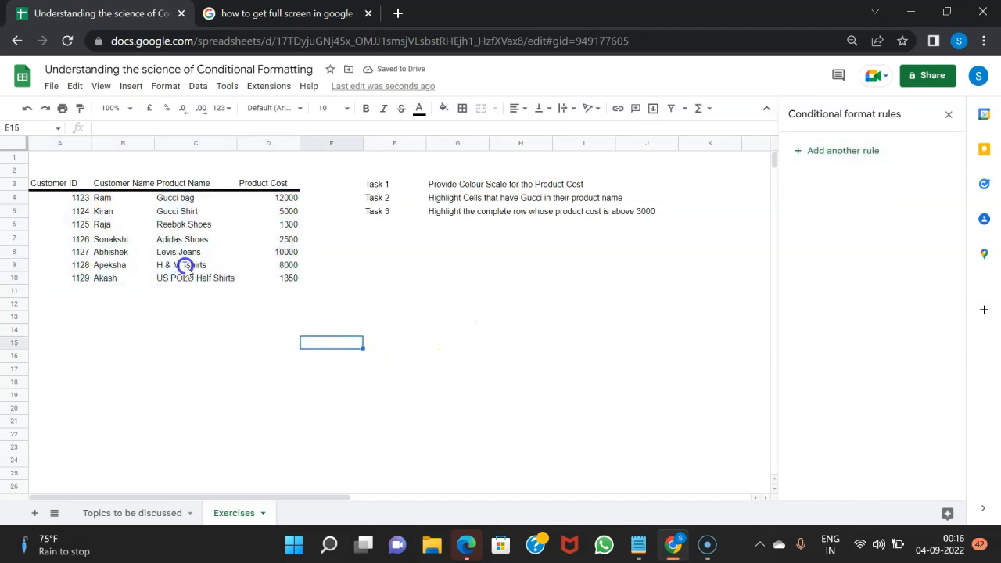
- Examine the data range A4:D10, its first cell and the Product Cost values that Task 3 evaluates
left_click_drag(64, 197, 279, 283)
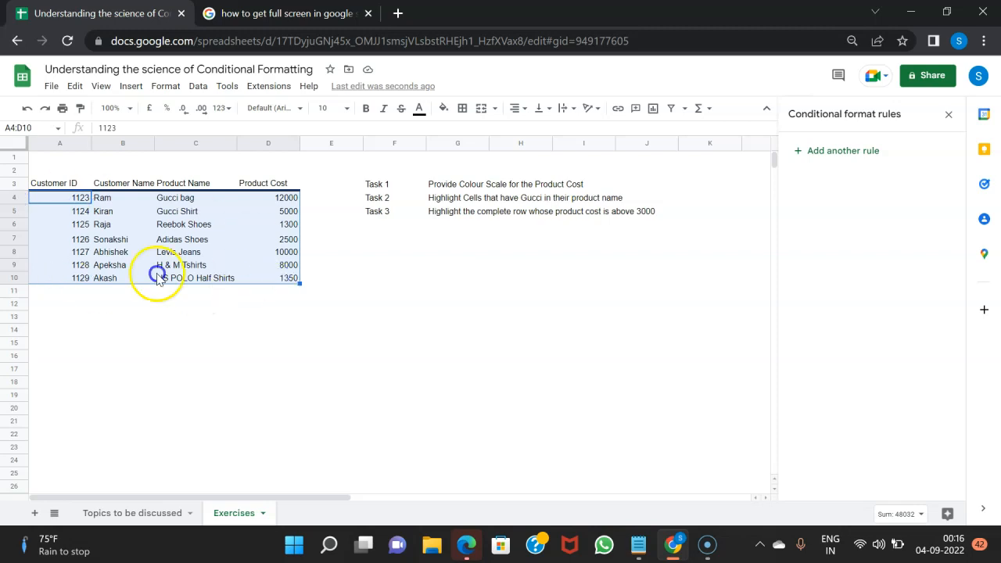
left_click(279, 282)
left_click(76, 199)
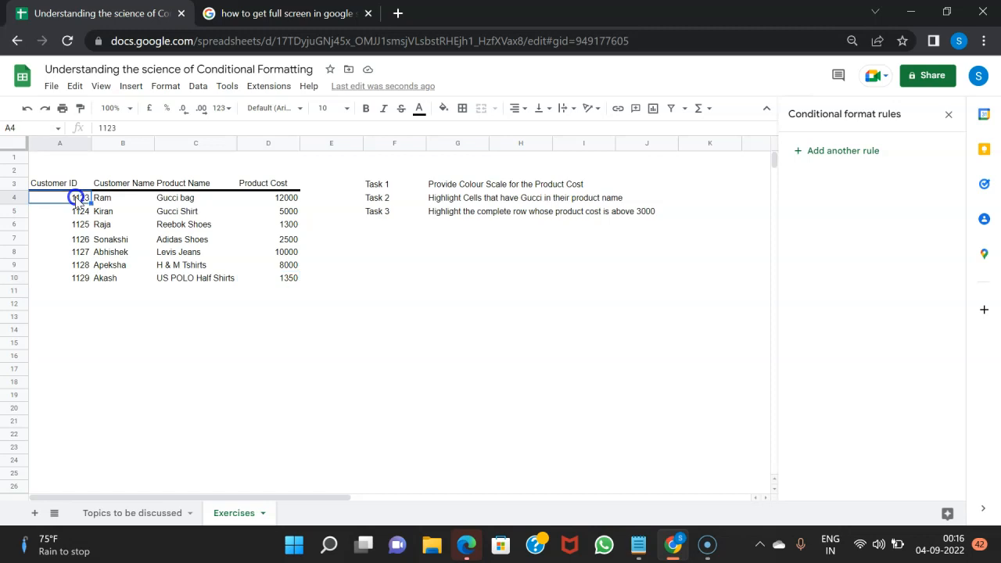
left_click_drag(76, 199, 276, 282)
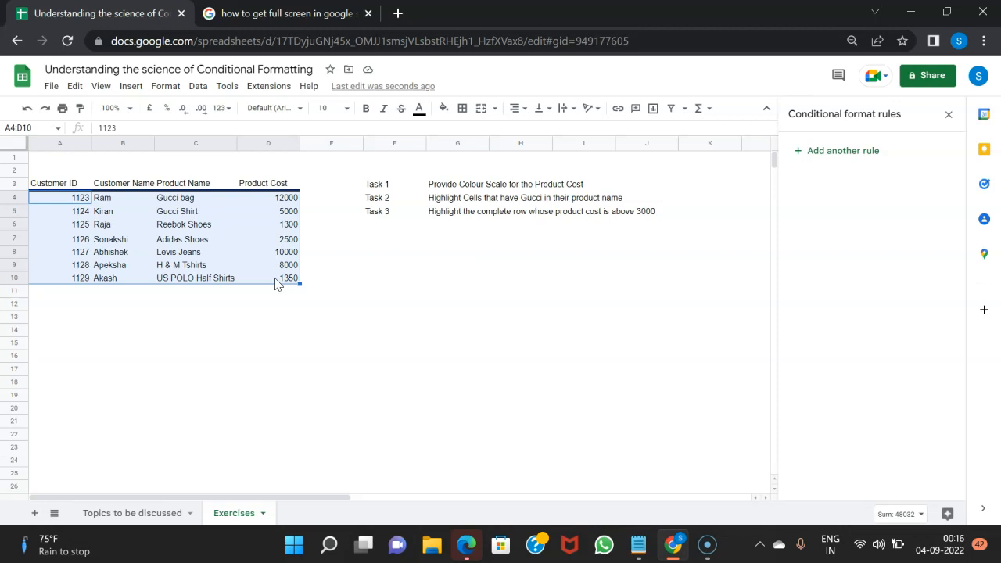
left_click(288, 202)
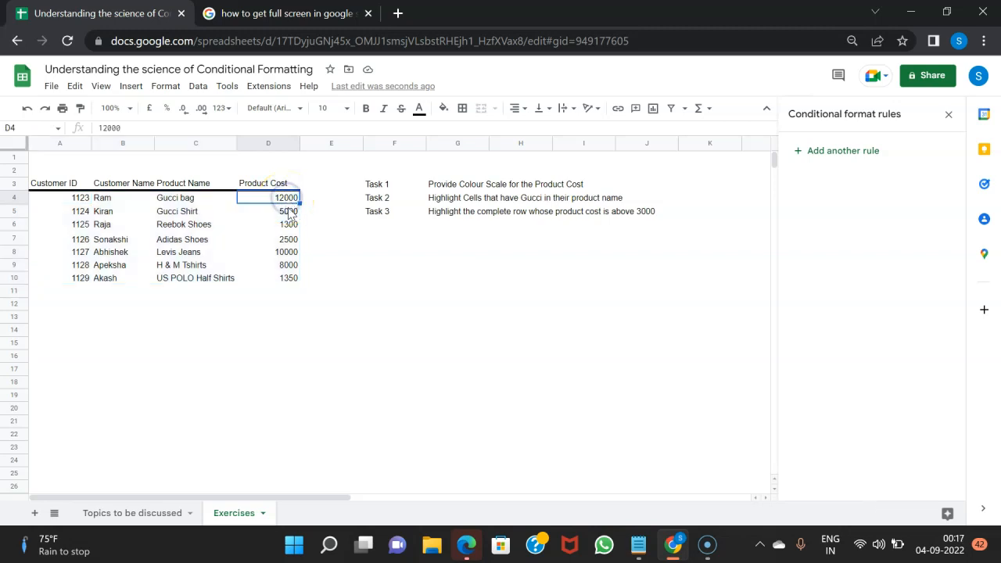
left_click(289, 226)
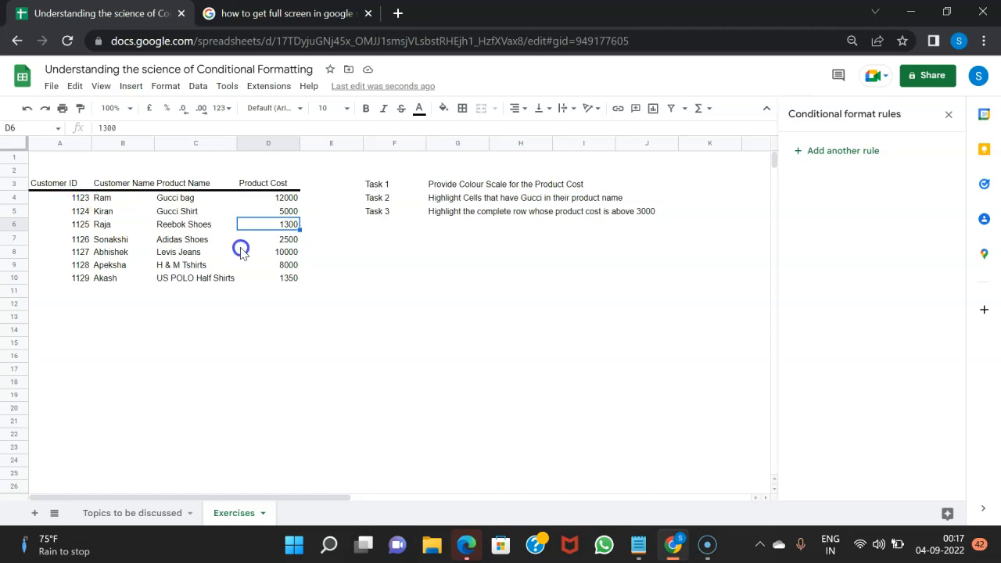
left_click(70, 330)
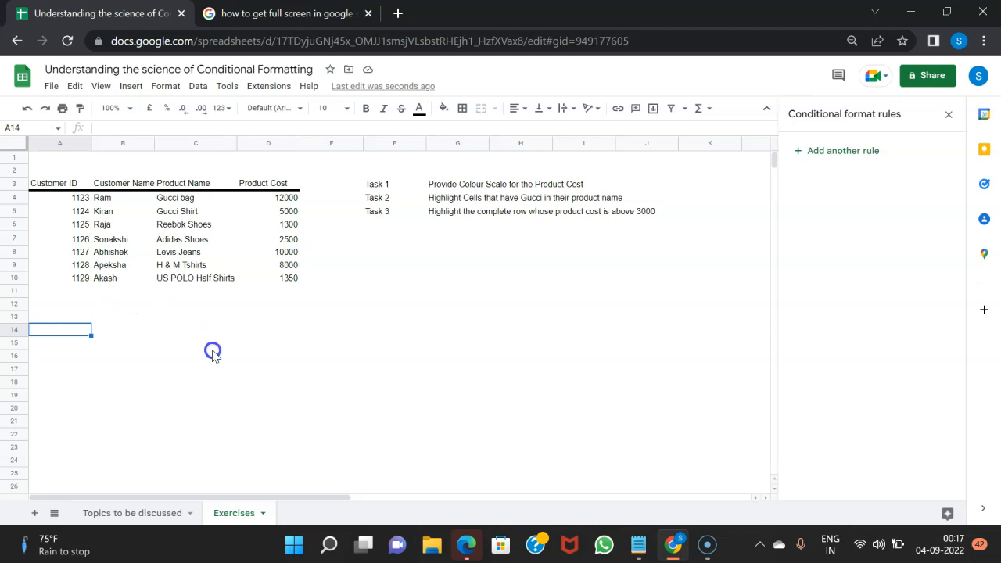
left_click(68, 199)
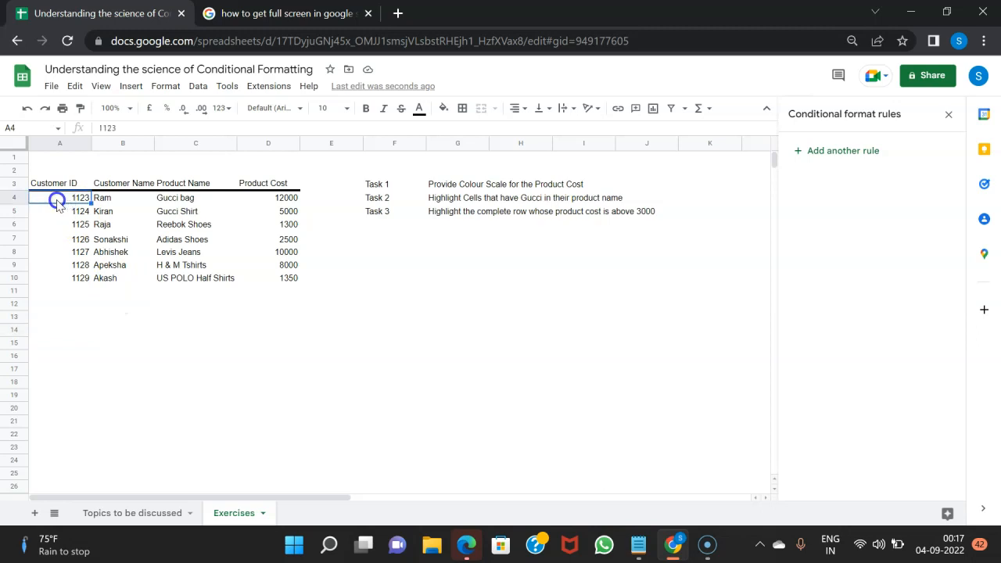
left_click(71, 329)
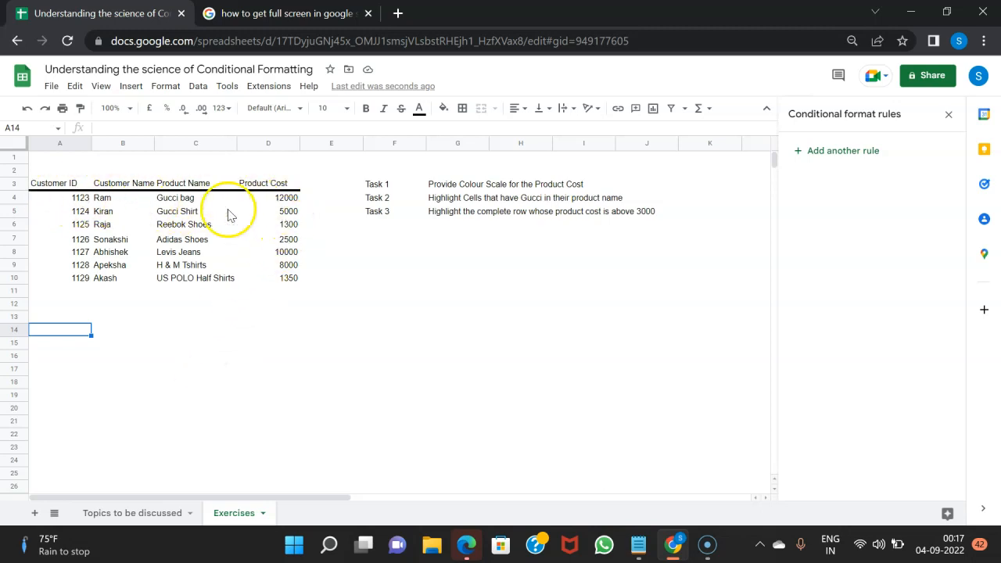
left_click(113, 331)
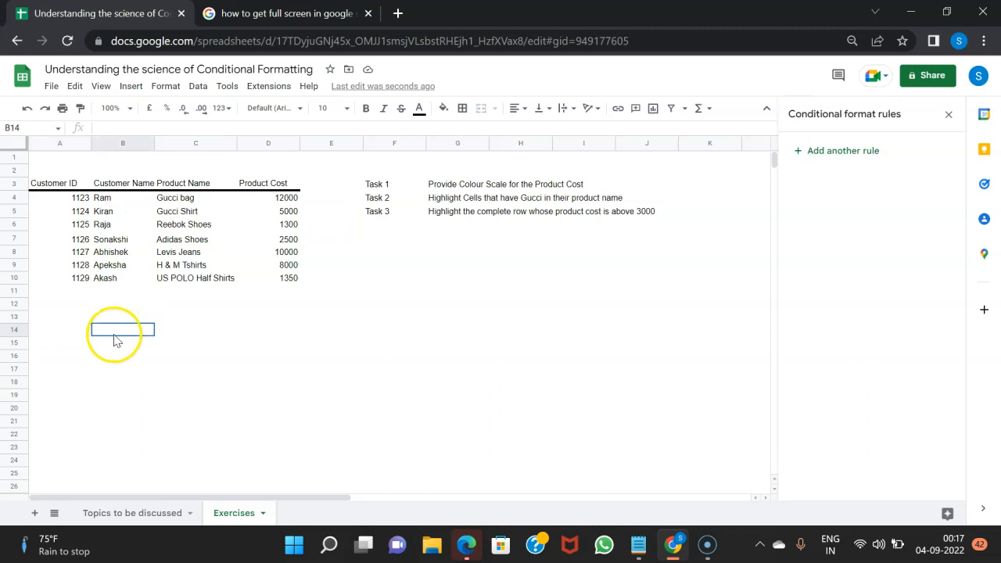
left_click(211, 342)
left_click(289, 342)
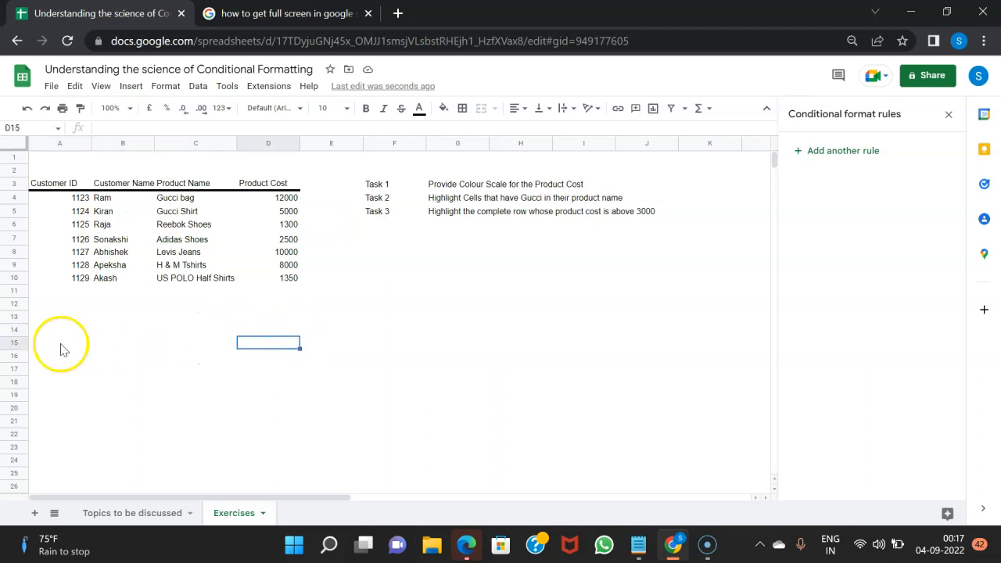
- Enter the test formula =D4>3000 in A13 and fill it down to A18
left_click(61, 318)
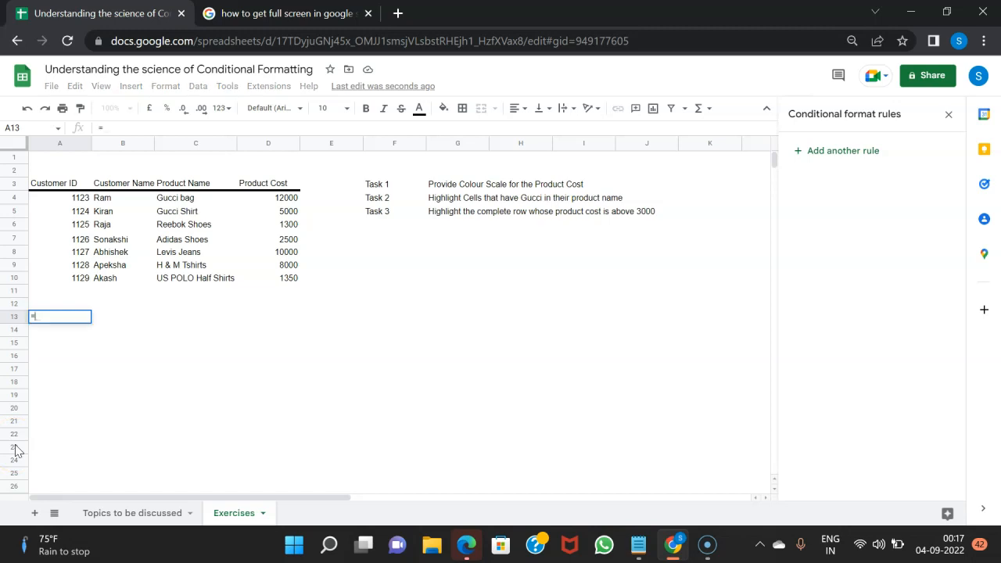
left_click(280, 198)
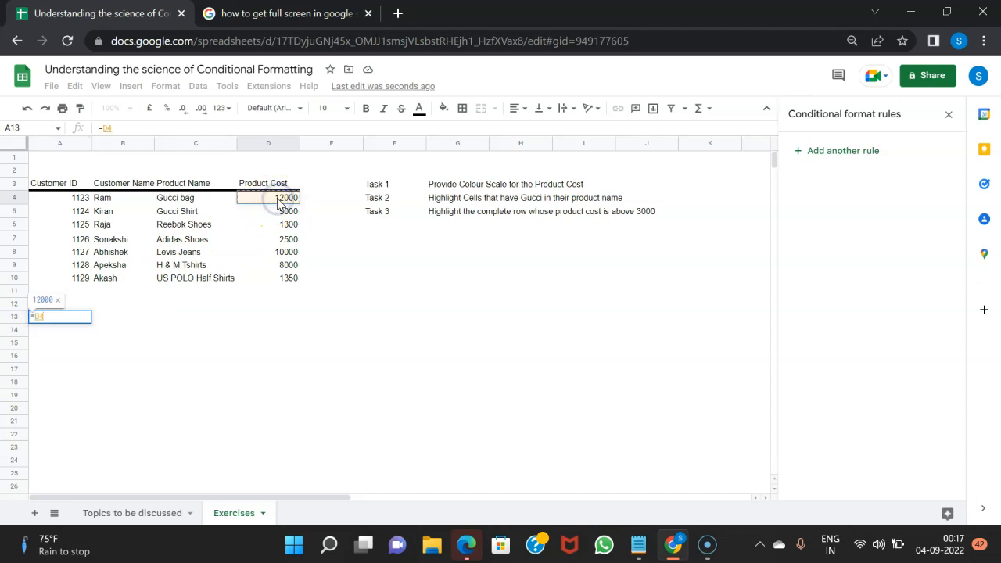
type(">50")
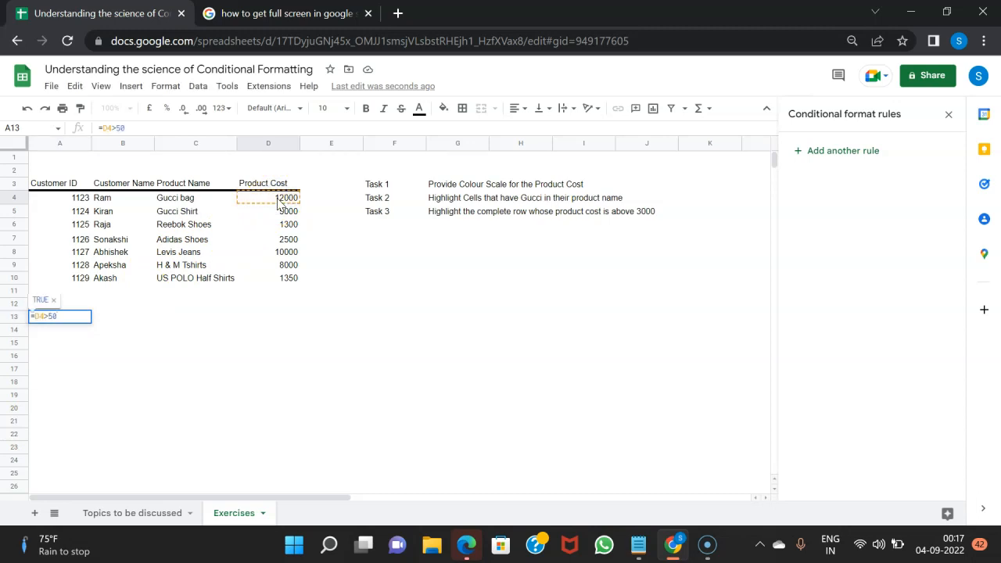
key("BackSpace")
key("BackSpace")
type("3000")
key("Return")
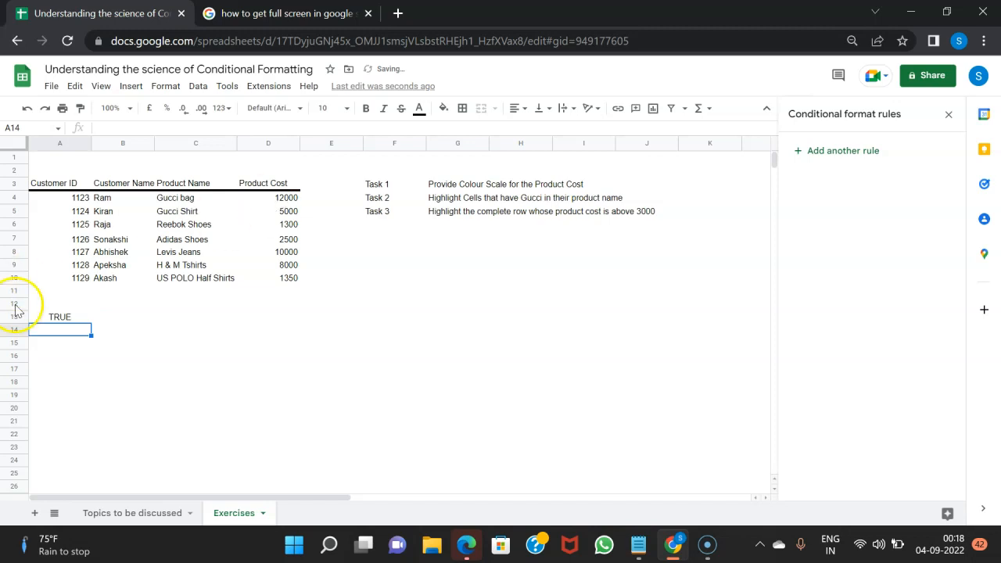
left_click(76, 318)
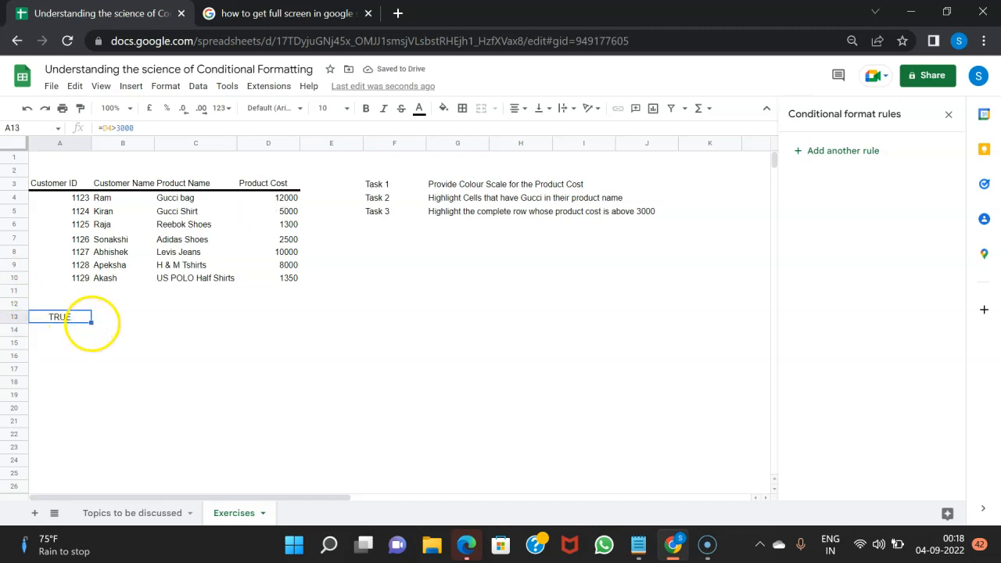
left_click_drag(91, 320, 107, 384)
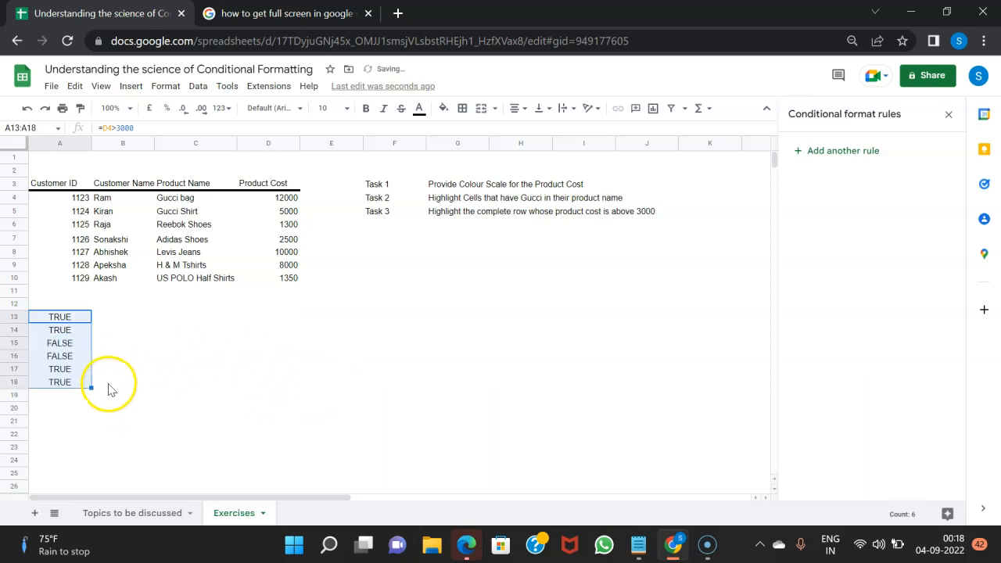
- Inspect the test formulas in A13:A18 and the Product Cost cells that A13 and A14 reference
left_click(75, 333)
left_click(68, 344)
left_click(70, 360)
left_click(71, 369)
left_click(68, 383)
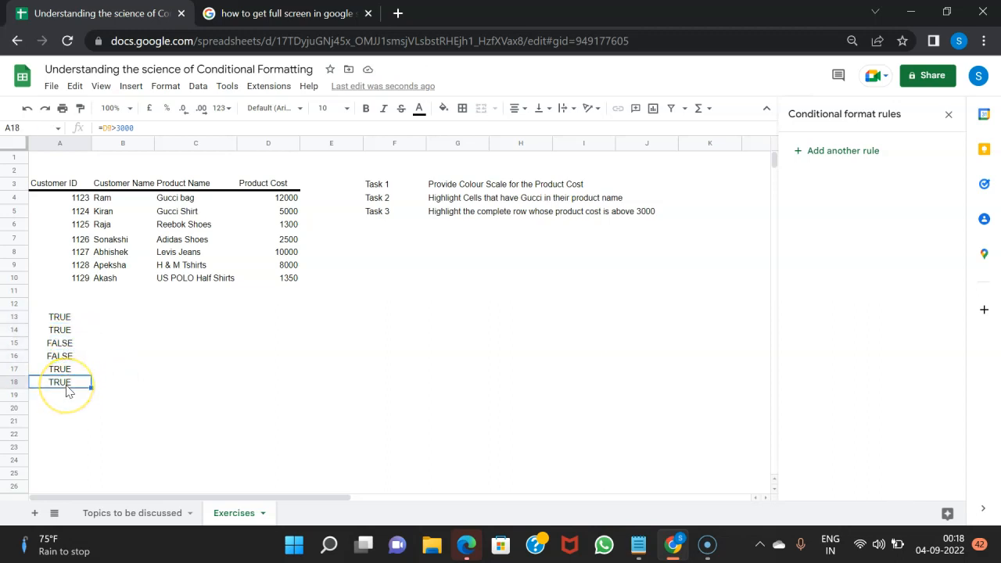
left_click(76, 318)
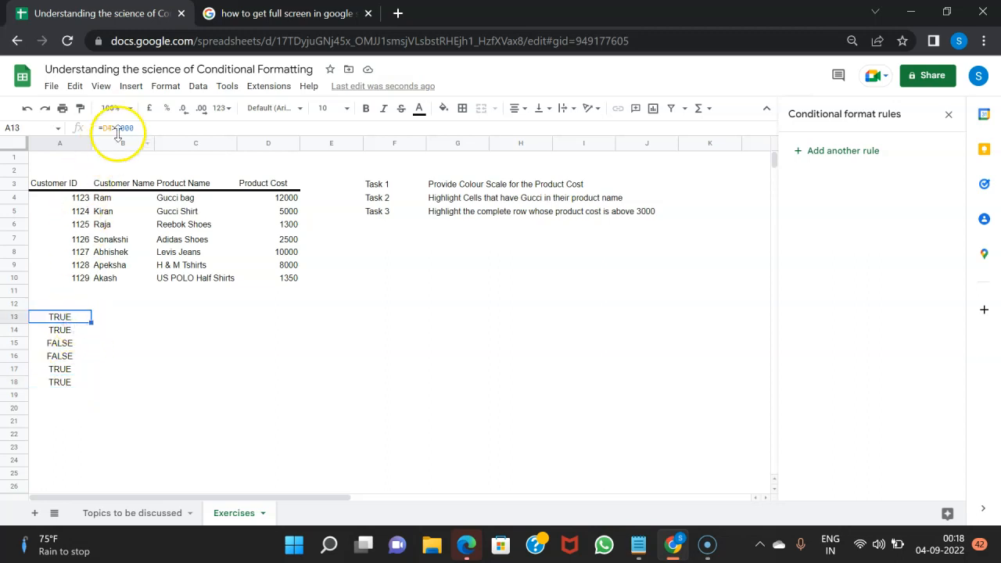
left_click_drag(137, 128, 101, 130)
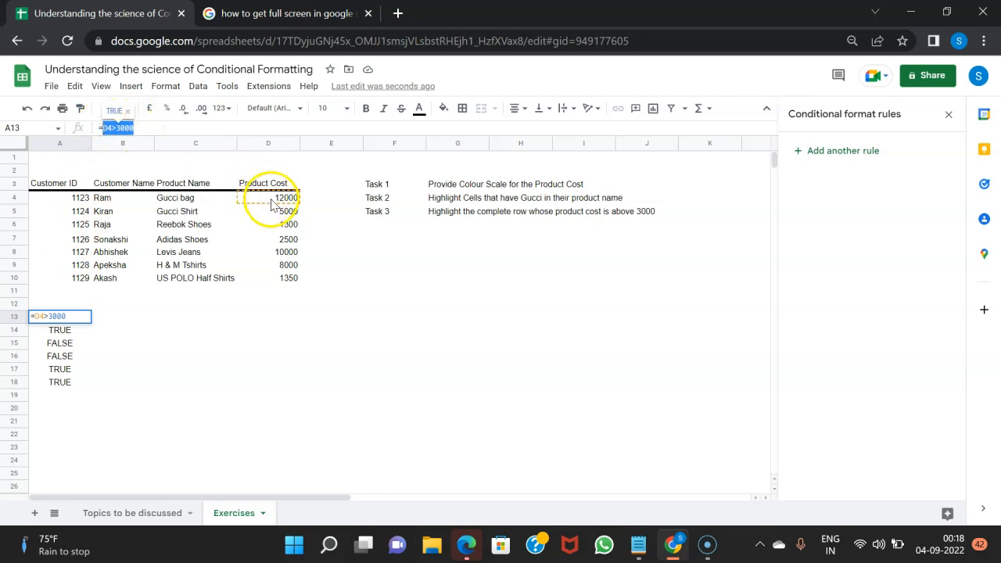
key("Return")
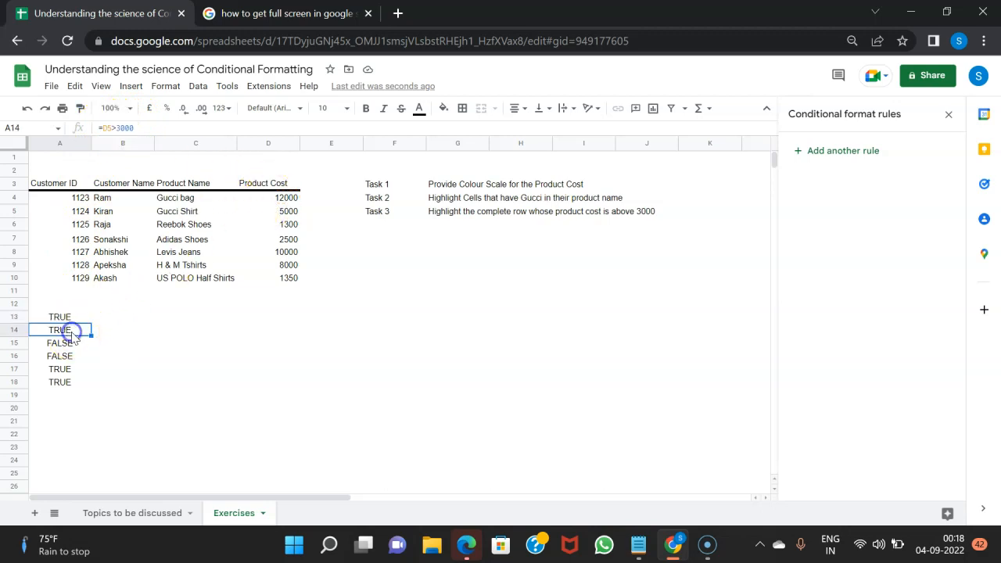
left_click_drag(138, 127, 112, 130)
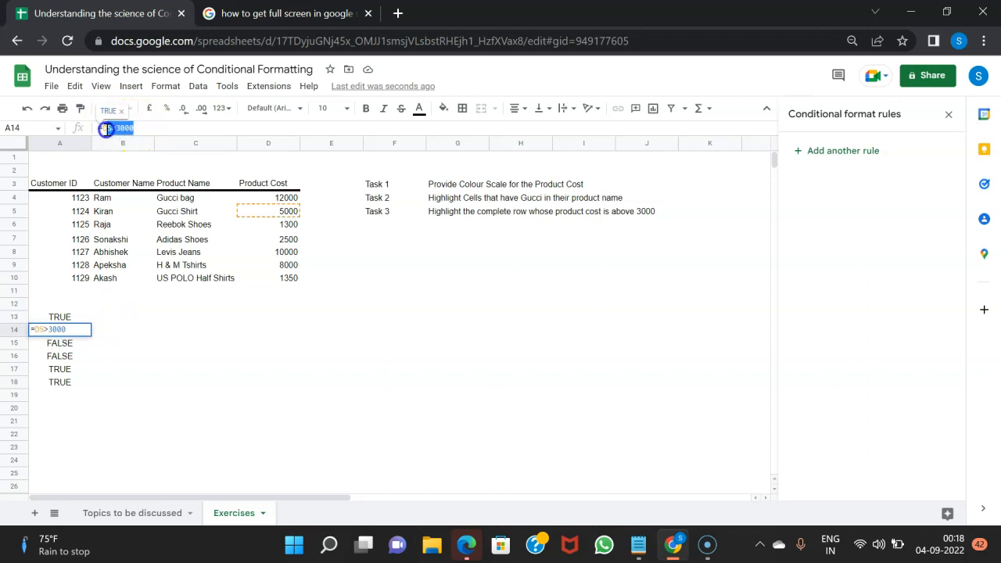
- Fill the A13 formula across to D13 and inspect which cells the formulas in B13, C13 and D13 reference
left_click(61, 316)
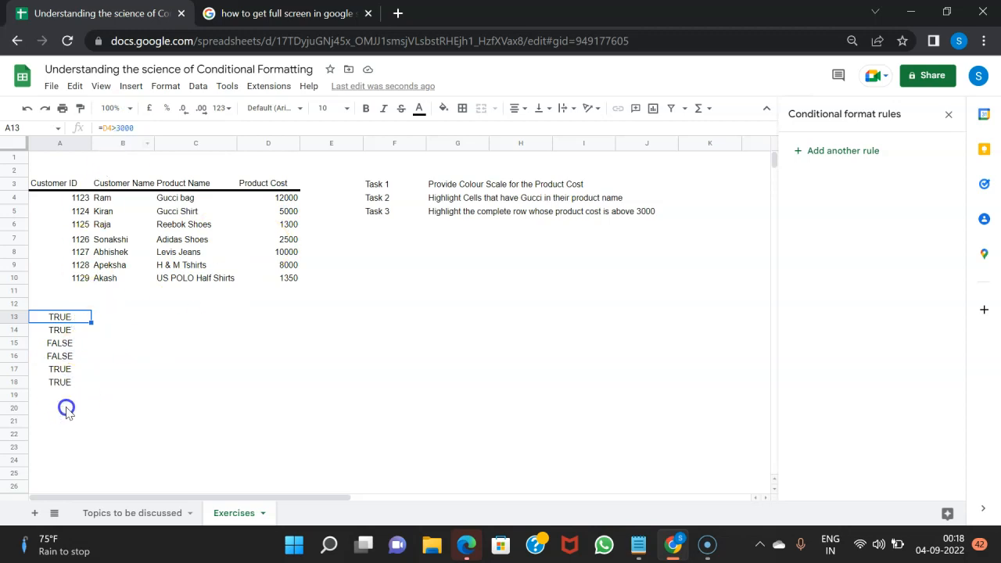
left_click_drag(90, 321, 265, 324)
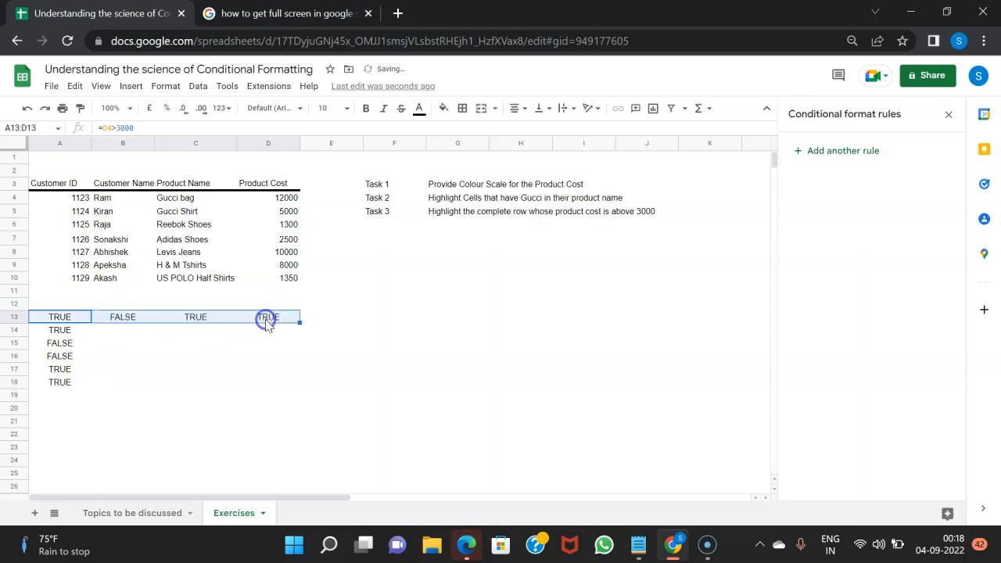
left_click(119, 319)
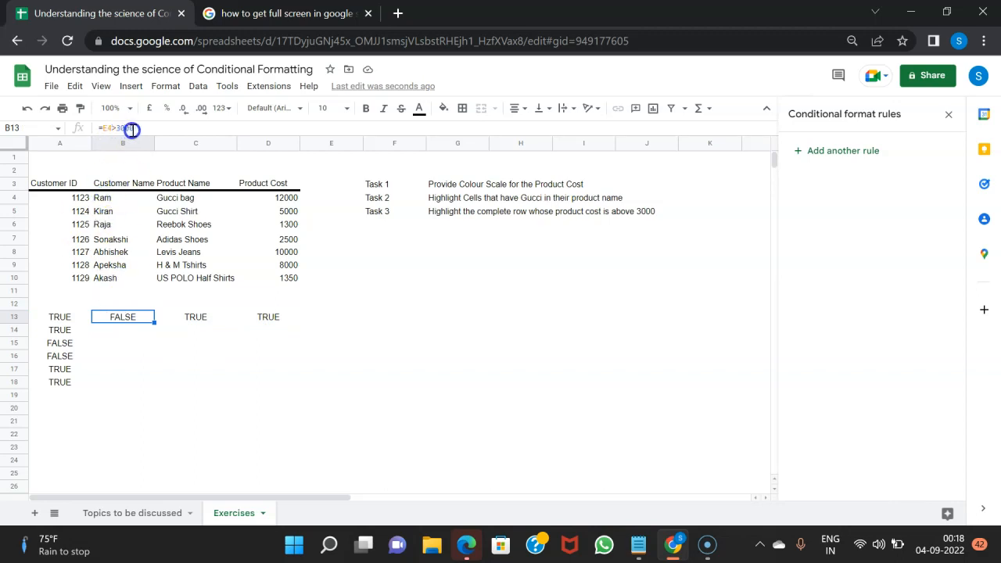
left_click(325, 201)
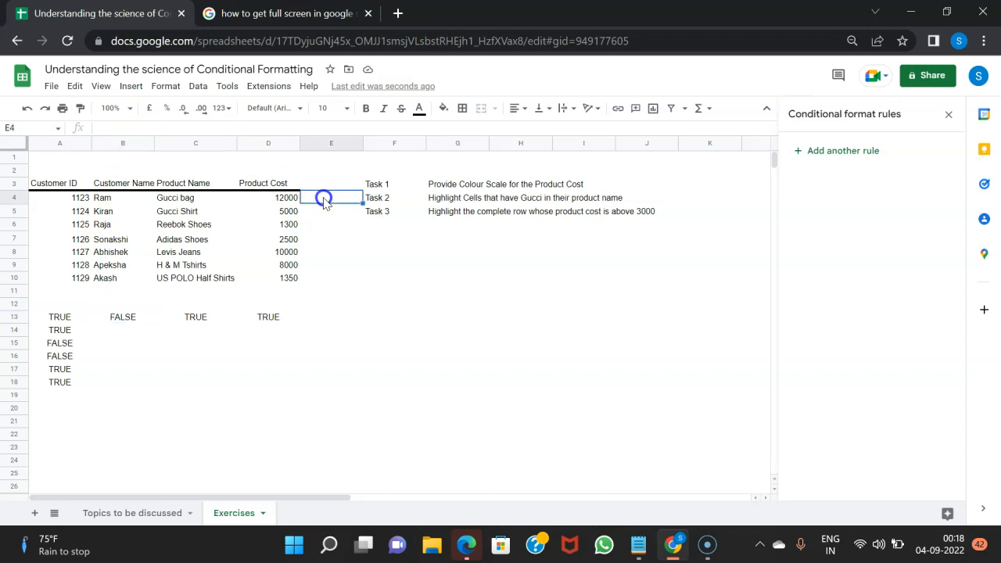
left_click(196, 317)
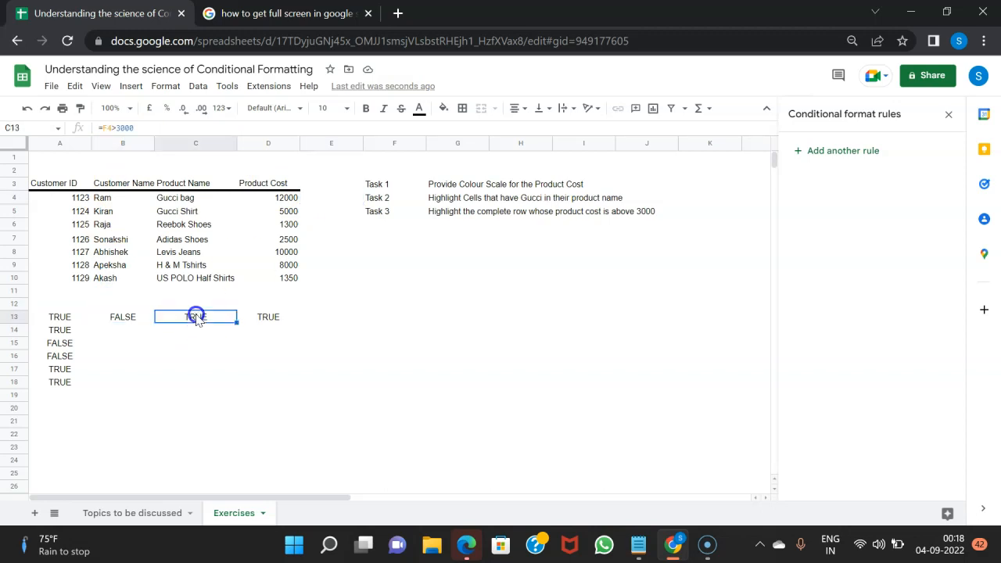
left_click(391, 202)
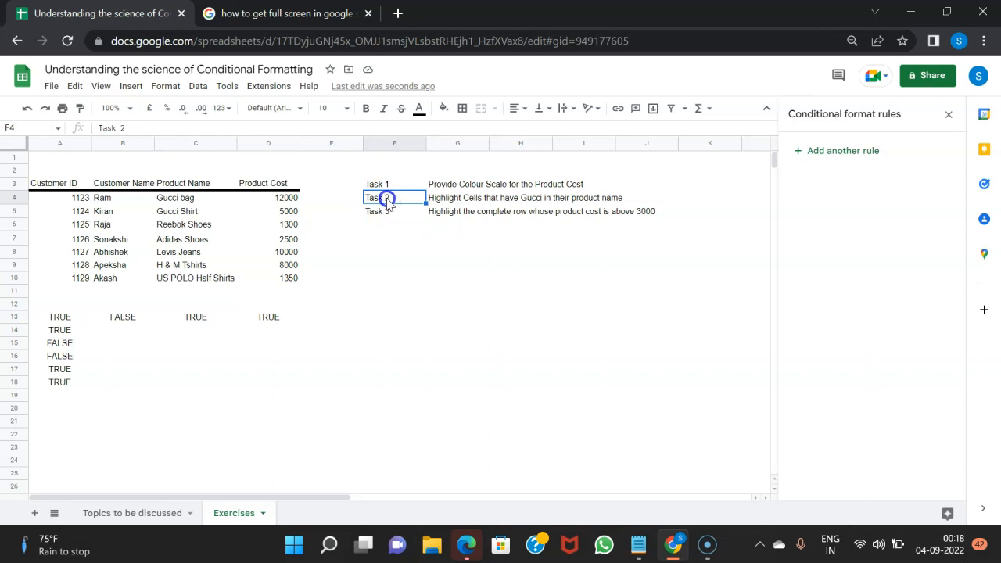
left_click(274, 321)
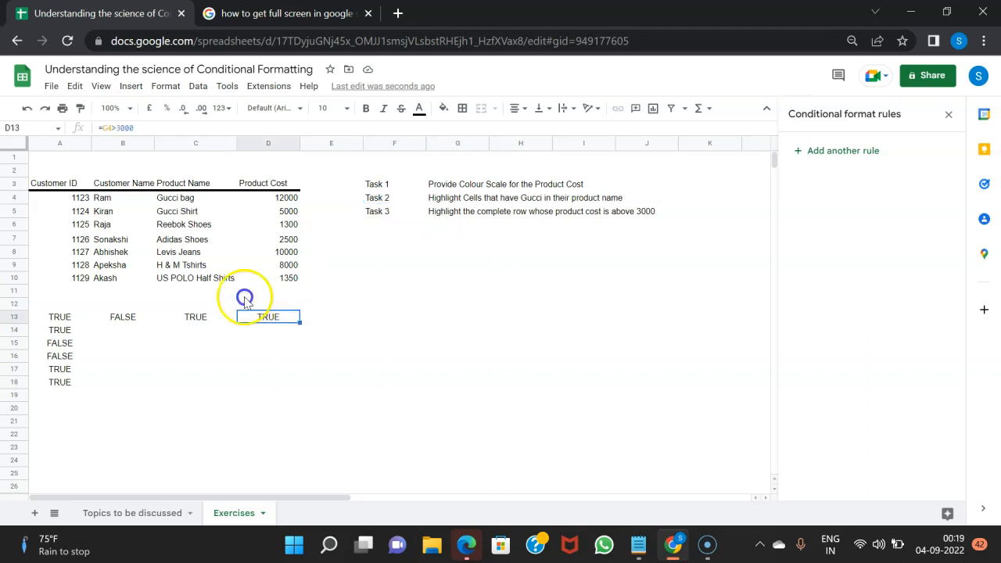
left_click(478, 200)
left_click(267, 310)
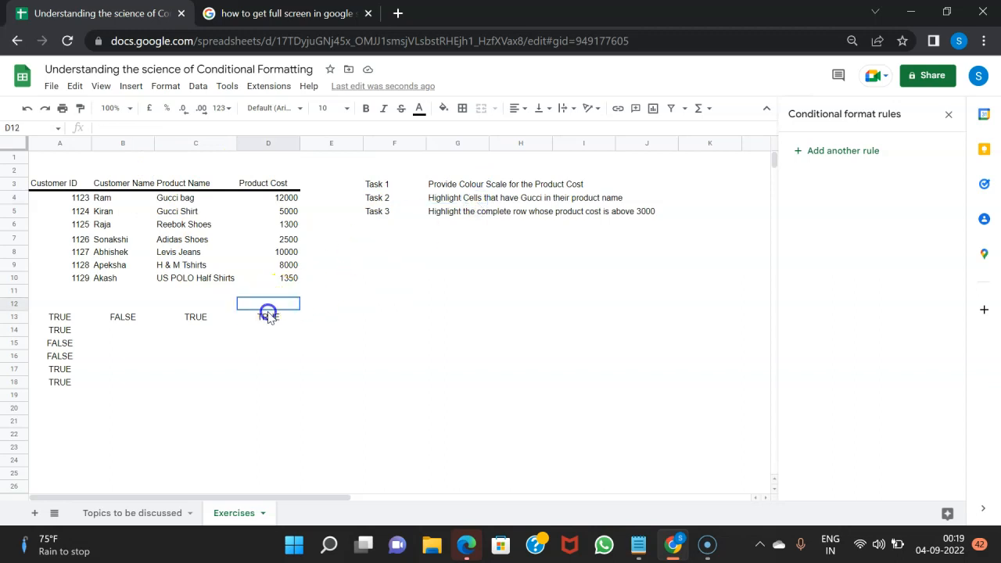
left_click(268, 317)
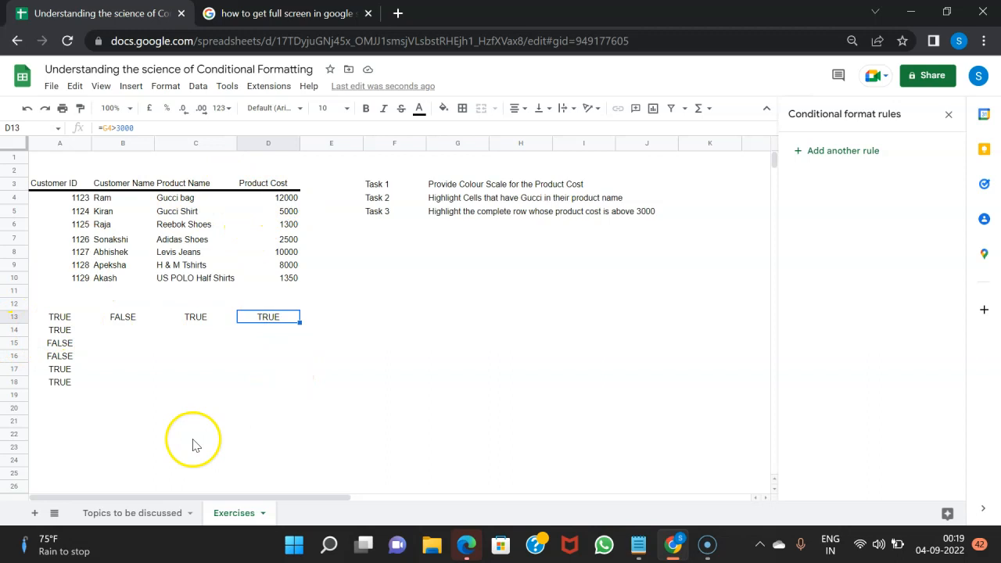
- Fill the relative-reference formulas in B13:D13 down to row 18
left_click(77, 322)
left_click_drag(132, 316, 291, 382)
left_click(178, 395)
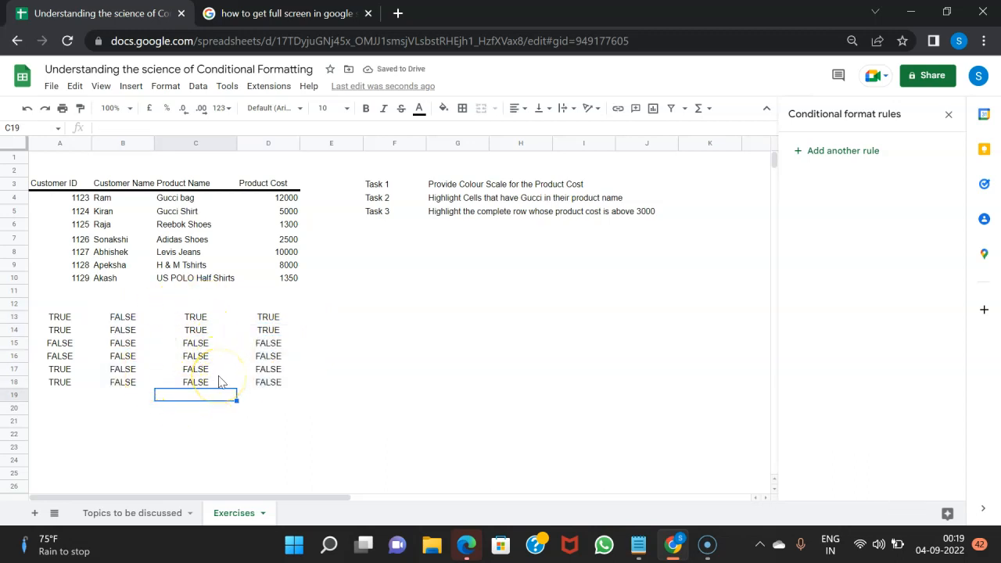
- Change the A13 formula to =$D4>3000 and fill it across to column D and down to row 18
left_click(59, 318)
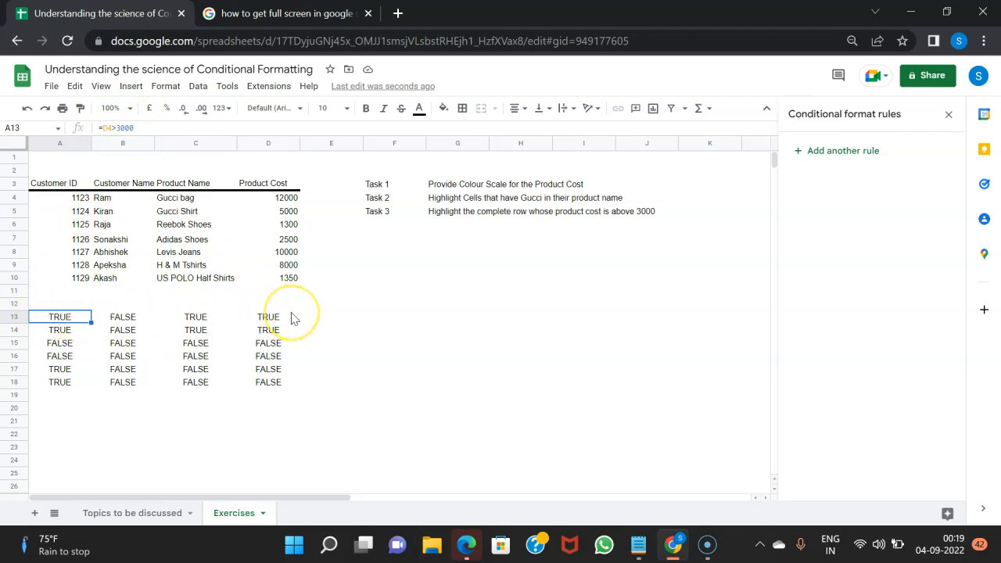
left_click(83, 319)
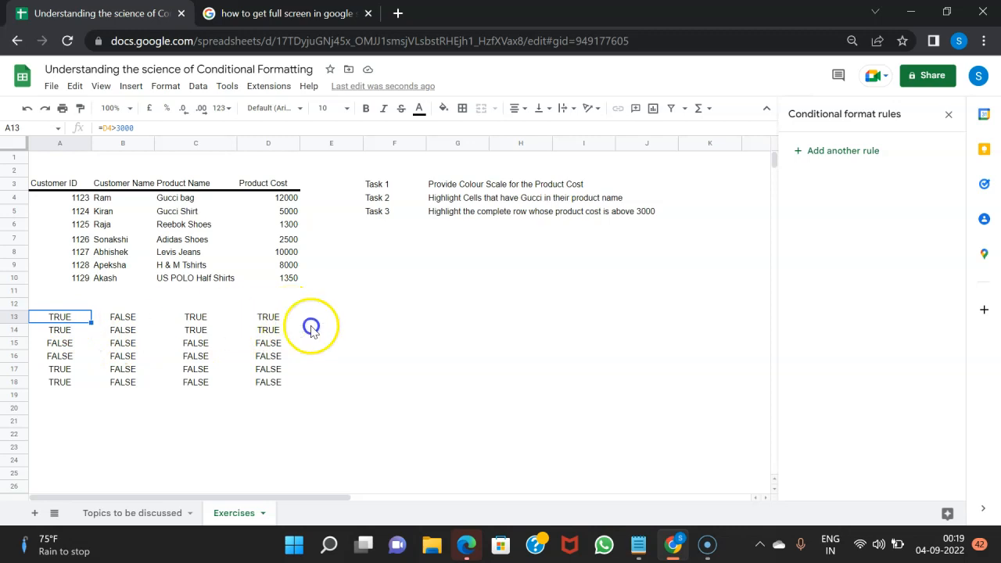
left_click(102, 128)
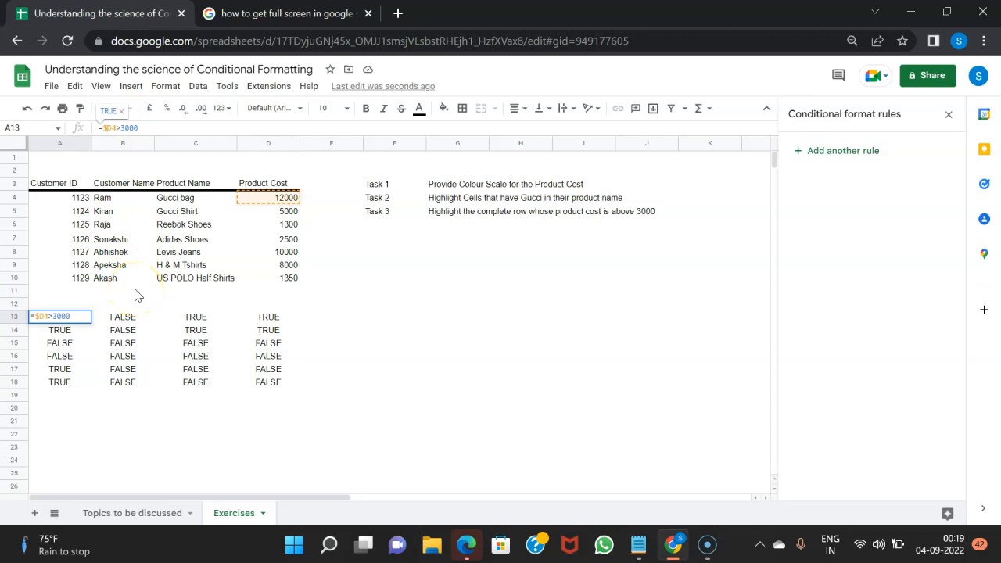
key("Return")
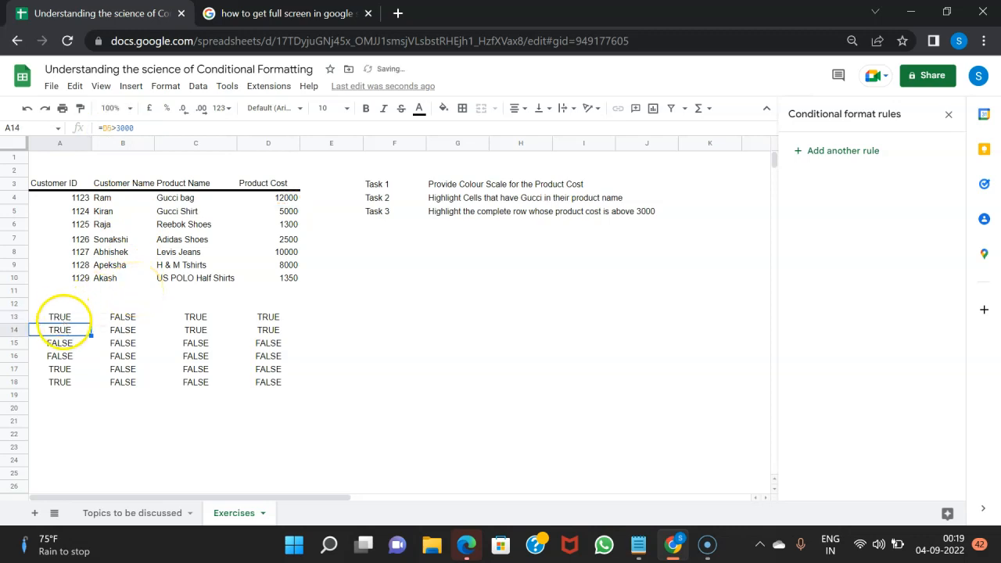
left_click(66, 319)
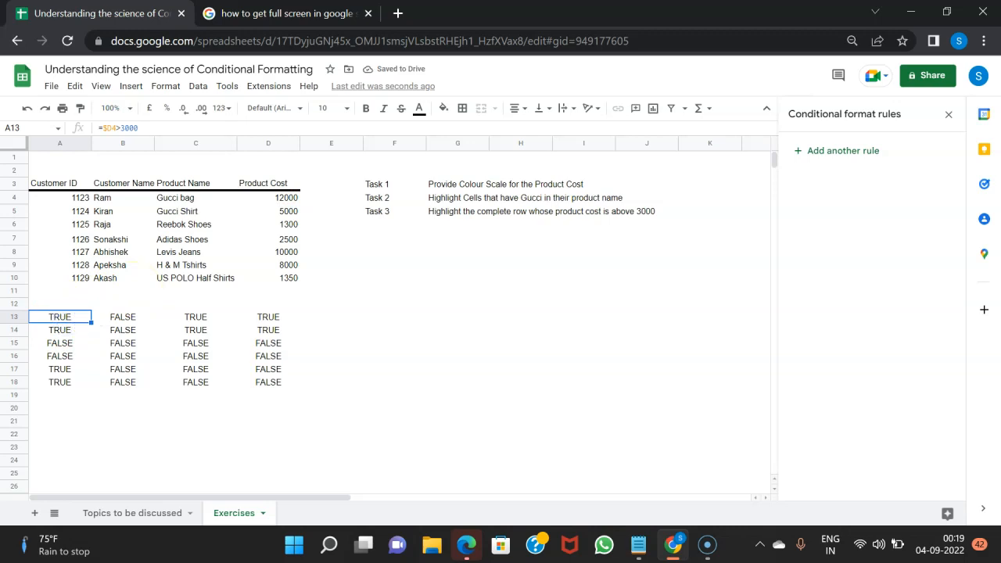
left_click_drag(91, 321, 280, 322)
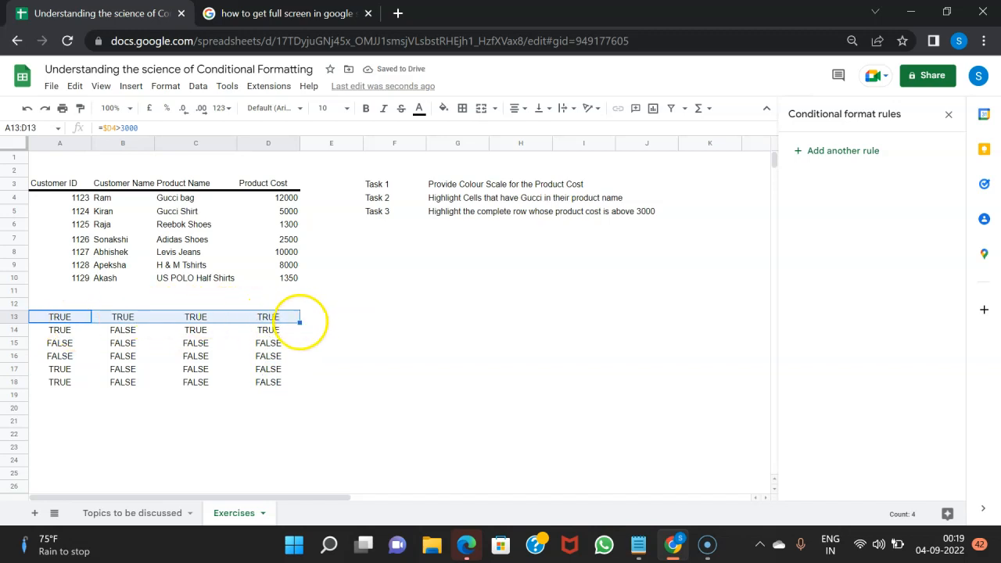
left_click_drag(299, 322, 300, 386)
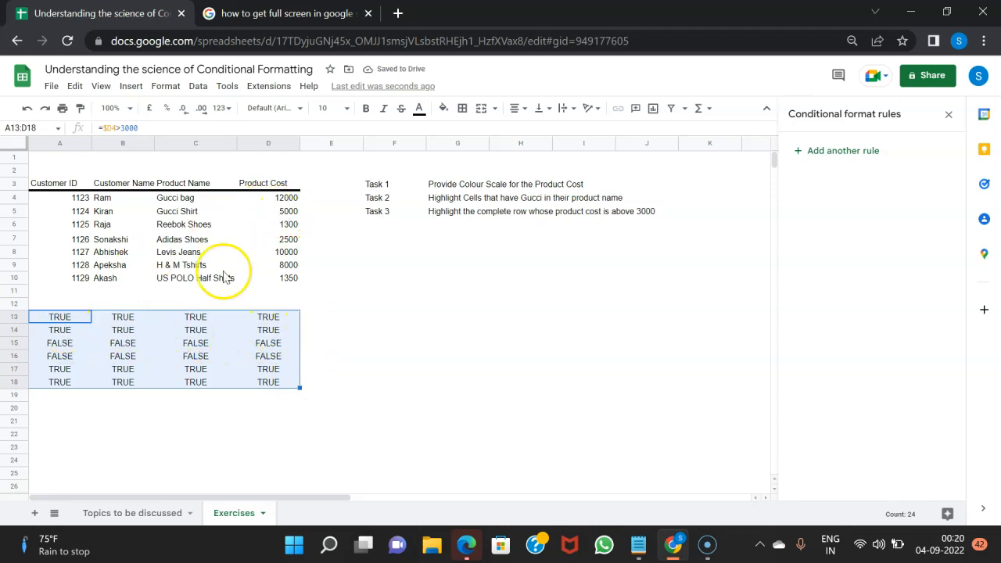
- Compare the column-locked test formulas and results in A13:D18 with the matching Product Cost cells, row by row
left_click(56, 334)
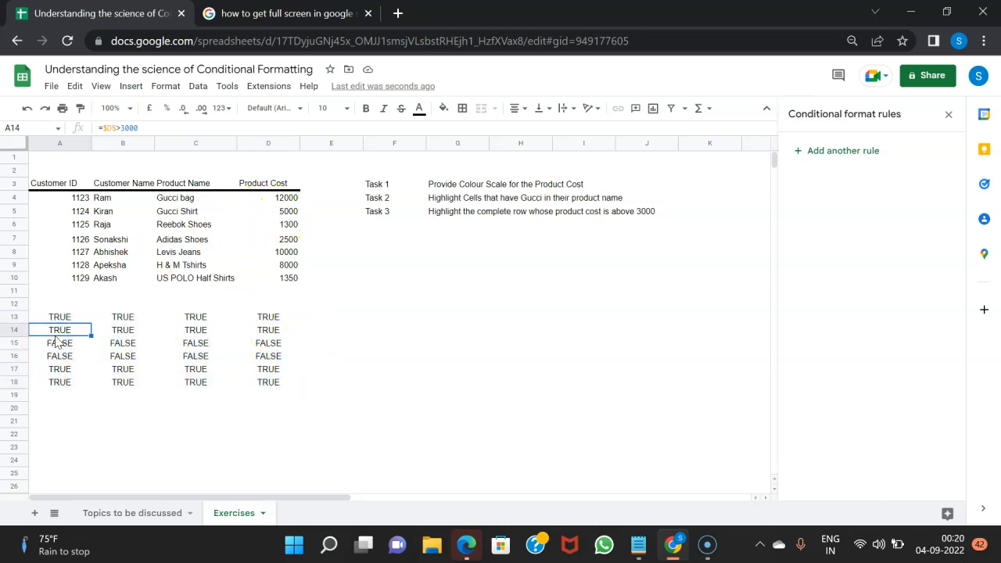
left_click(124, 333)
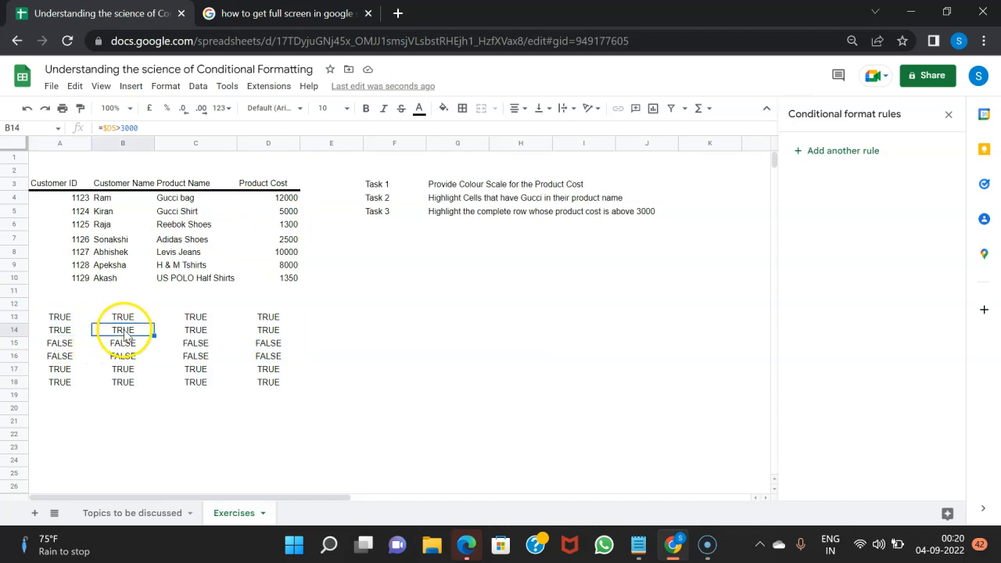
left_click(63, 344)
left_click(71, 357)
left_click(66, 345)
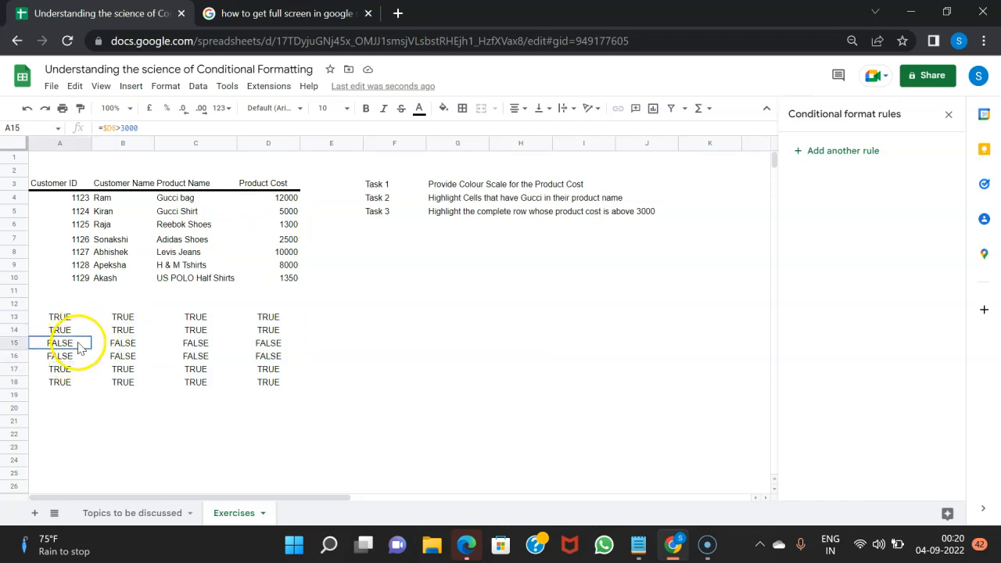
left_click(288, 226)
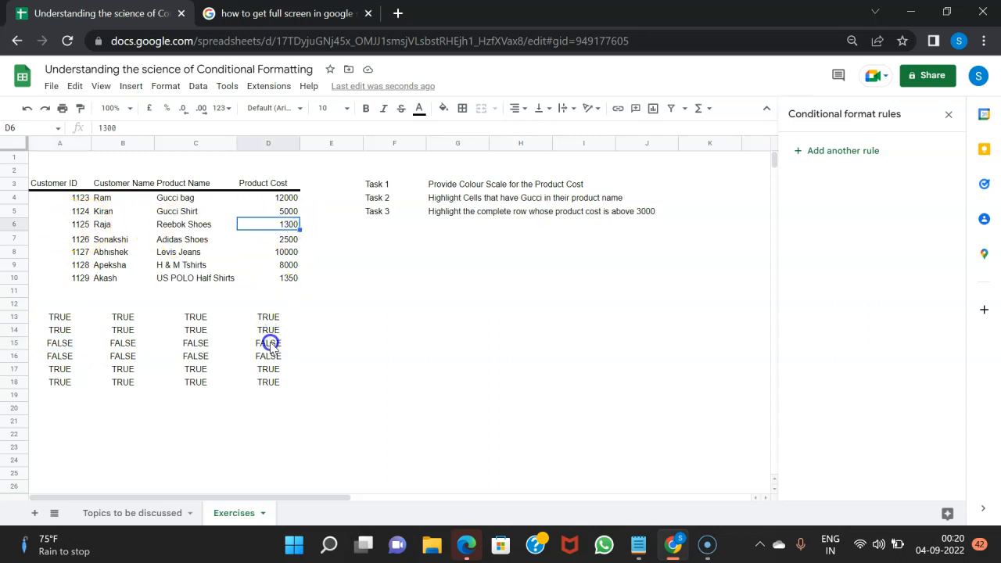
left_click_drag(48, 346, 255, 348)
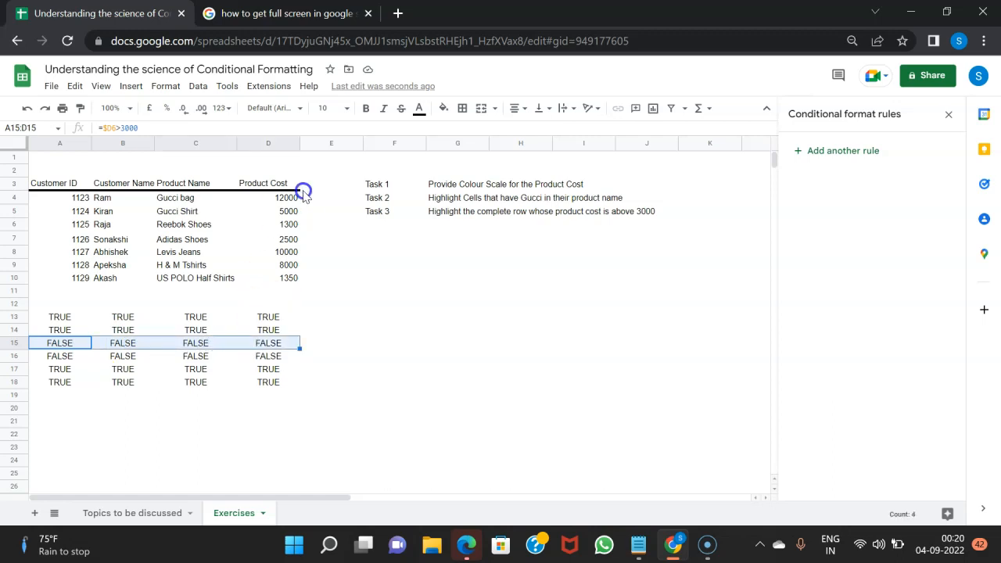
left_click(289, 240)
left_click(71, 357)
left_click_drag(112, 361, 252, 361)
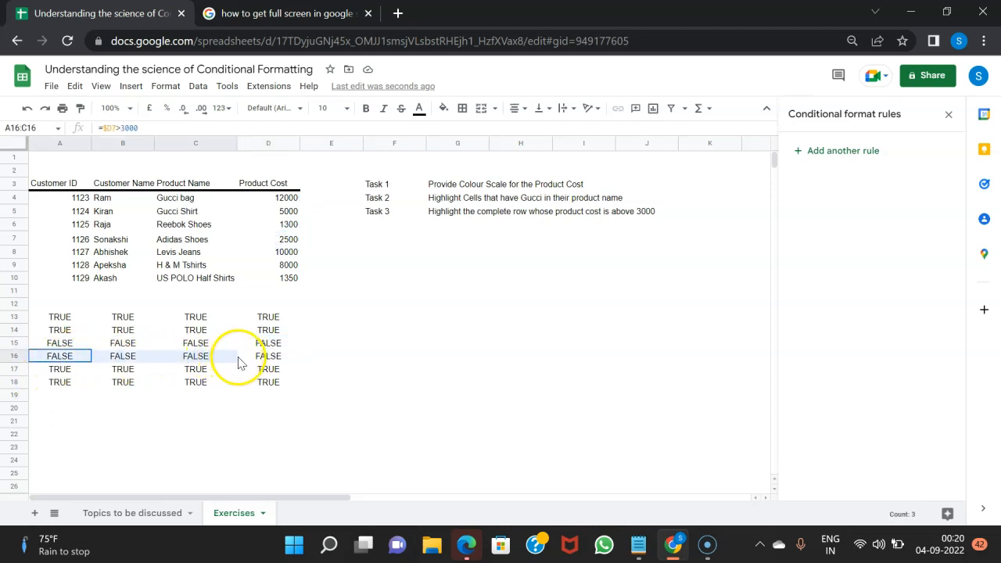
left_click(298, 244)
left_click_drag(54, 317, 255, 385)
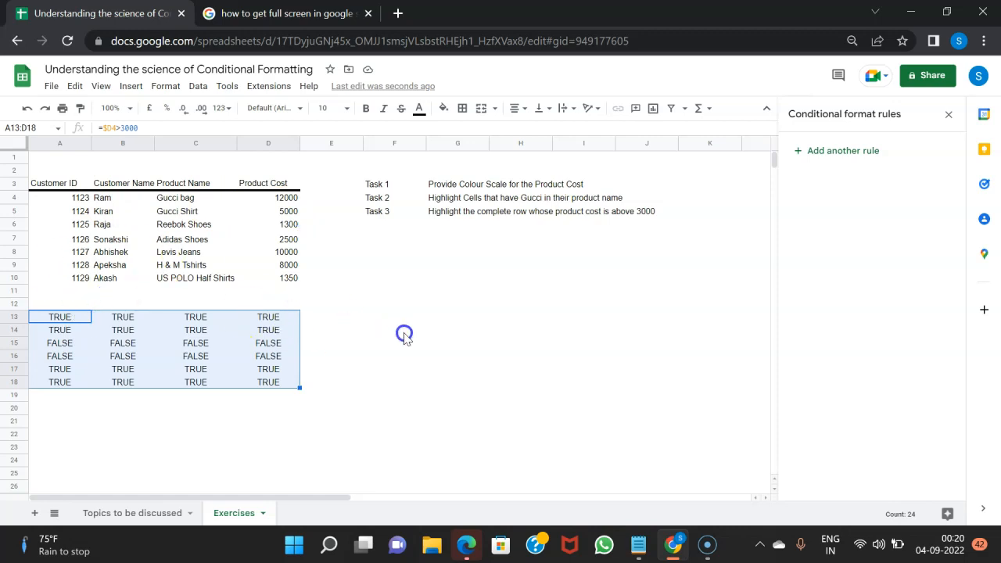
left_click(404, 334)
- Start a conditional formatting rule for A4:D10 with the condition set to Custom formula is
left_click_drag(69, 198, 286, 280)
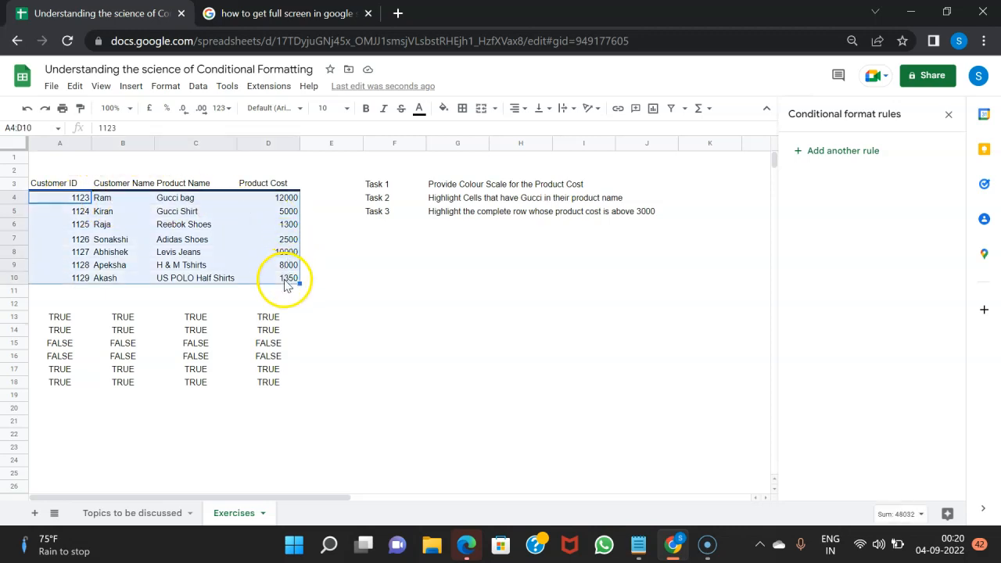
right_click(191, 234)
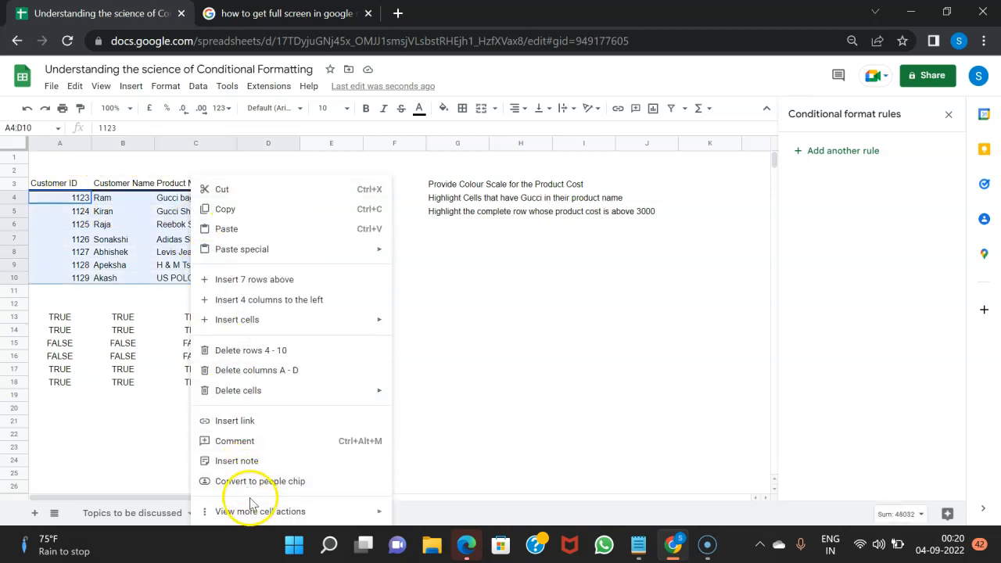
mouse_move(260, 513)
left_click(422, 377)
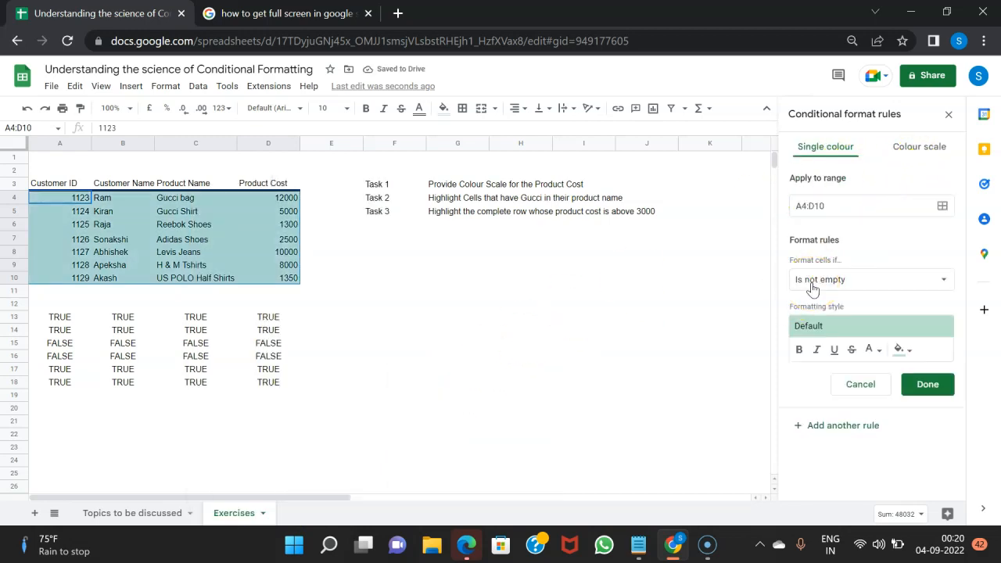
left_click(813, 281)
scroll(827, 438, "down", 3)
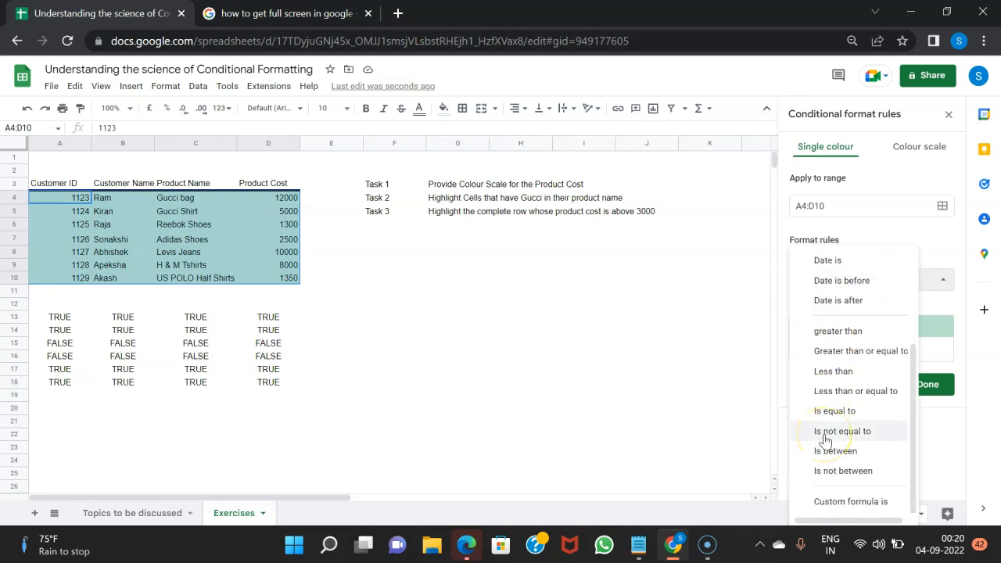
left_click(833, 502)
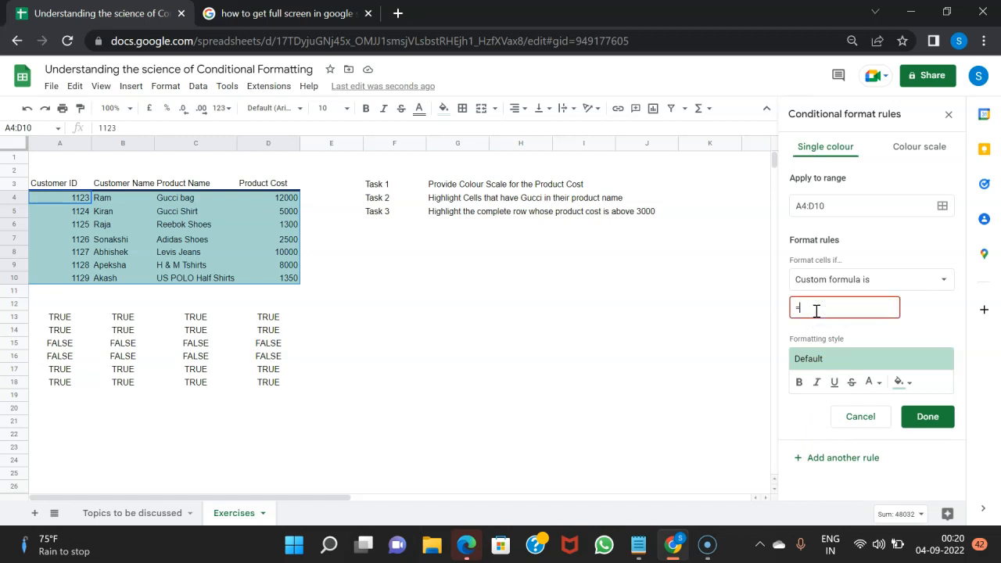
- Copy the formula from A13 into the rule as =$D4>3000 and save the rule with the default green style
left_click(74, 318)
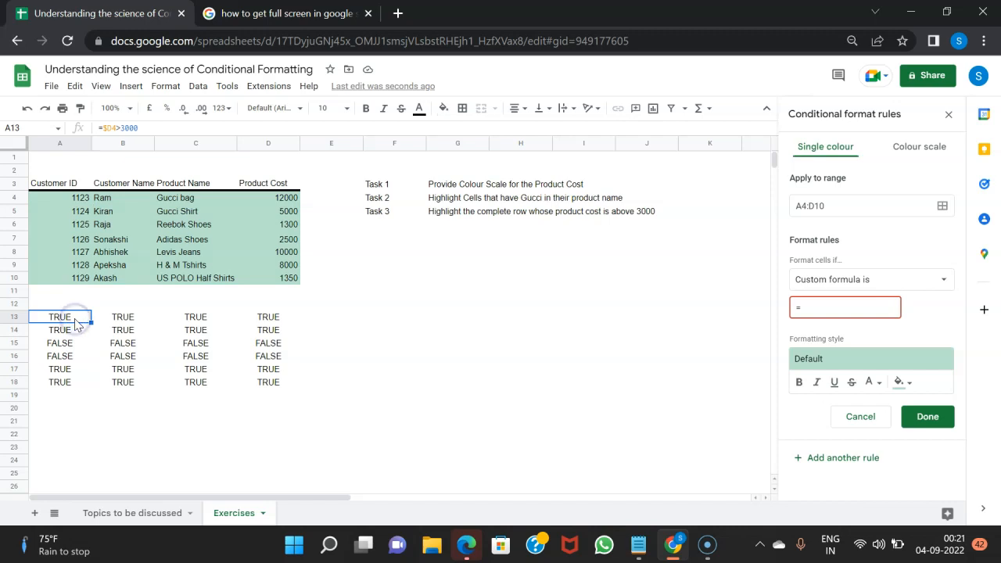
left_click_drag(103, 129, 104, 130)
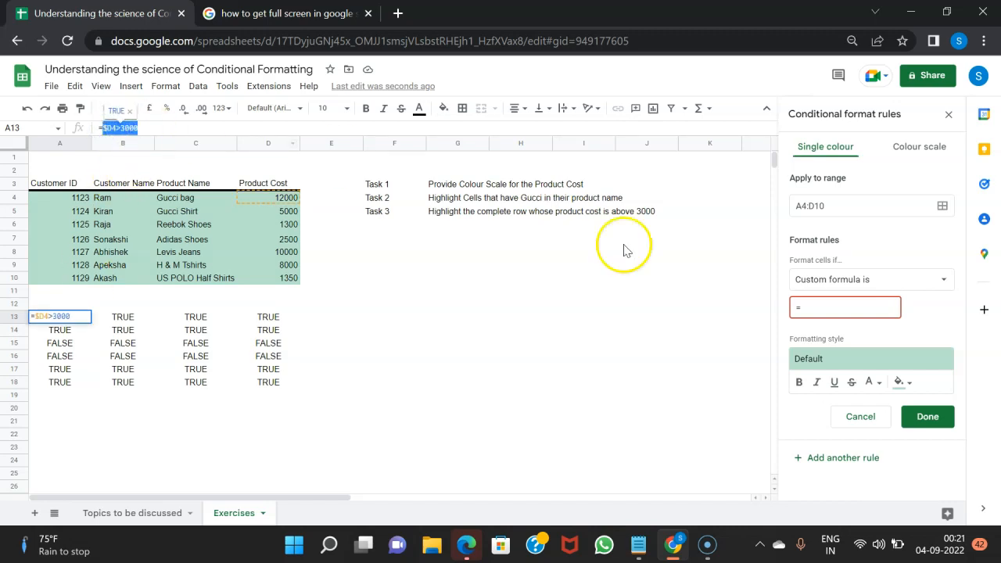
left_click(816, 309)
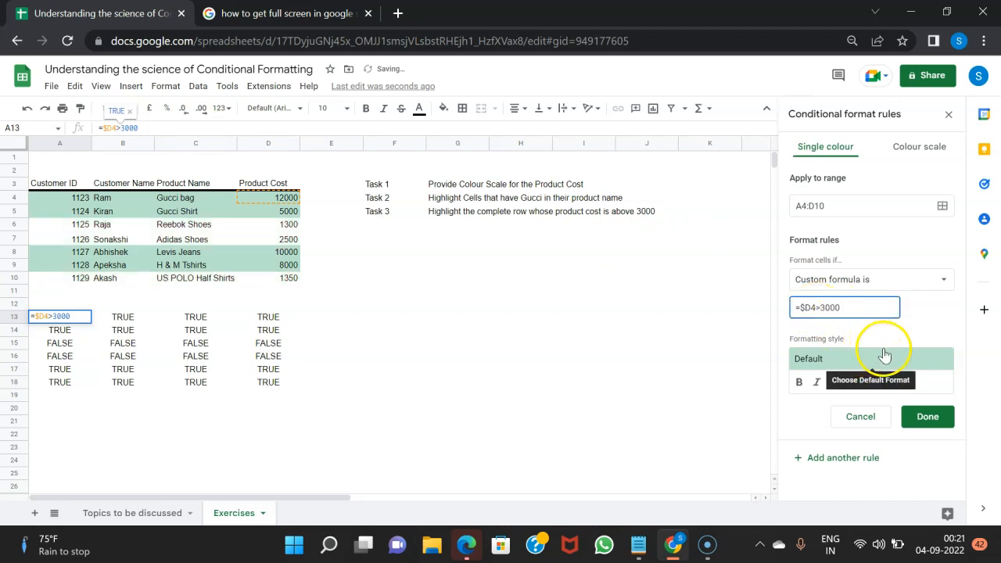
left_click(937, 419)
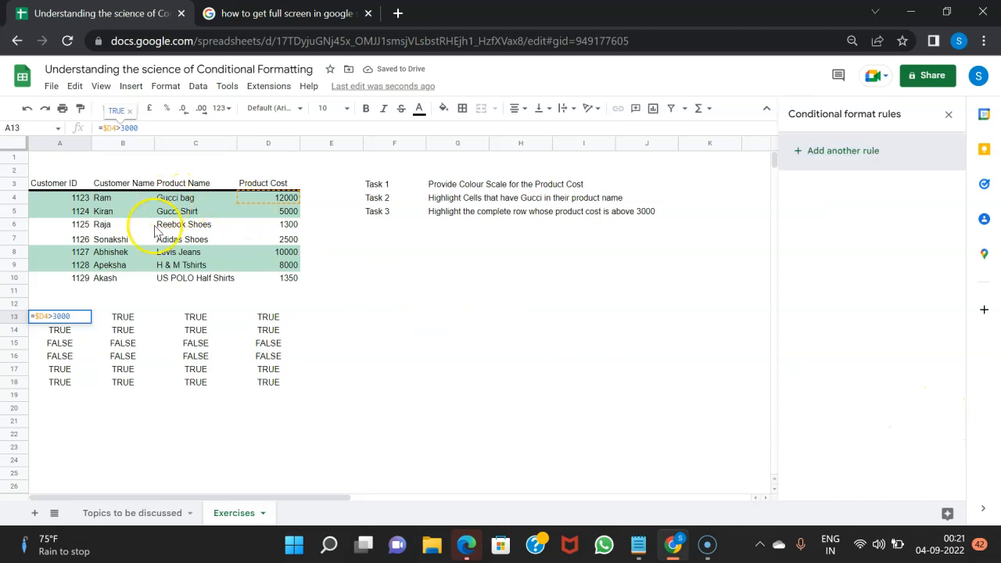
- Compare the TRUE and FALSE rows in A13:D18 with the highlighted rows of the customer table
left_click(289, 255)
left_click_drag(91, 366, 266, 375)
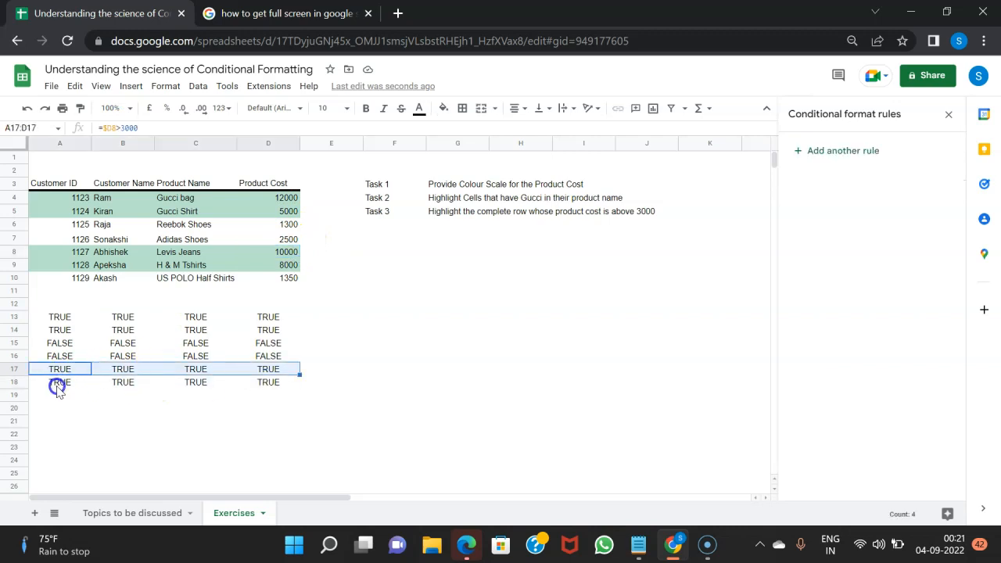
left_click(72, 318)
left_click_drag(73, 318, 269, 319)
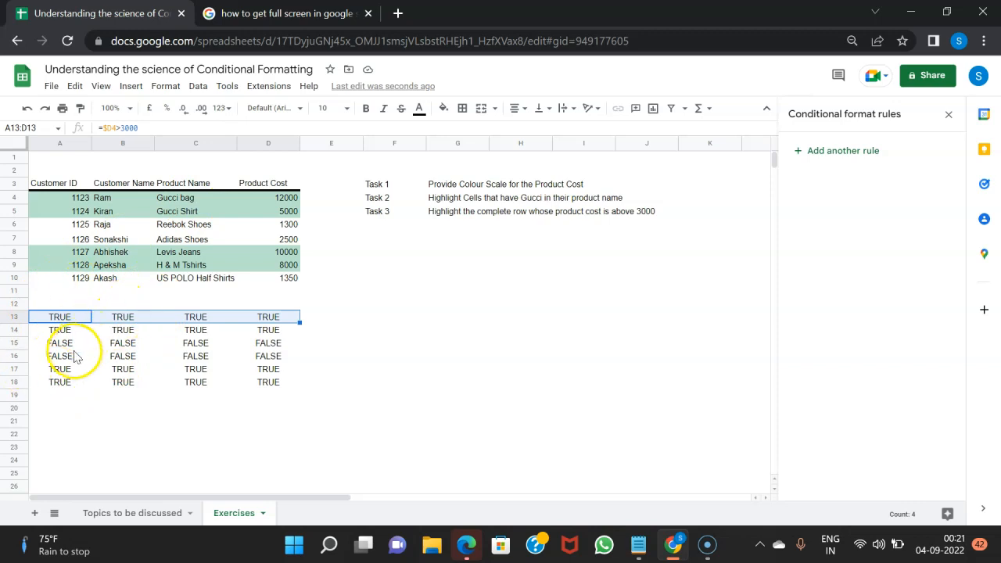
left_click(194, 342)
left_click(344, 331)
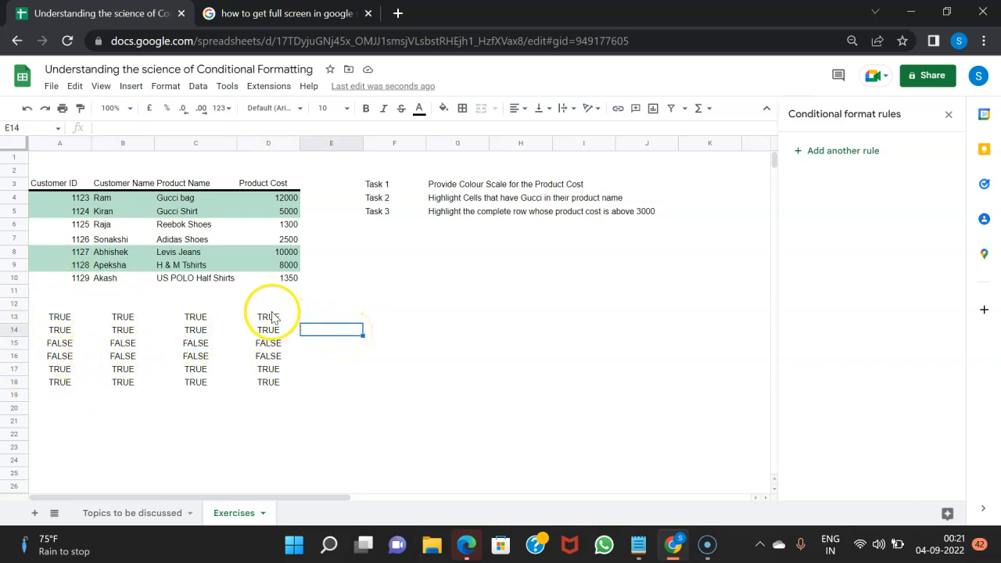
left_click(59, 317)
left_click_drag(88, 319, 268, 317)
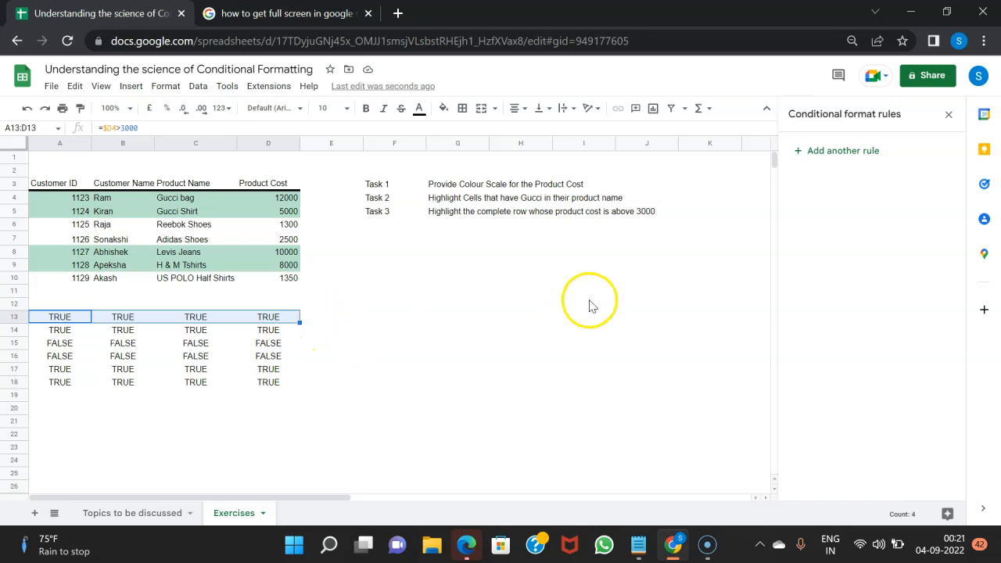
- Review the =$D4>3000 rule on A4:D10 against the test results in A13:D18, and close the conditional format rules
left_click(225, 213)
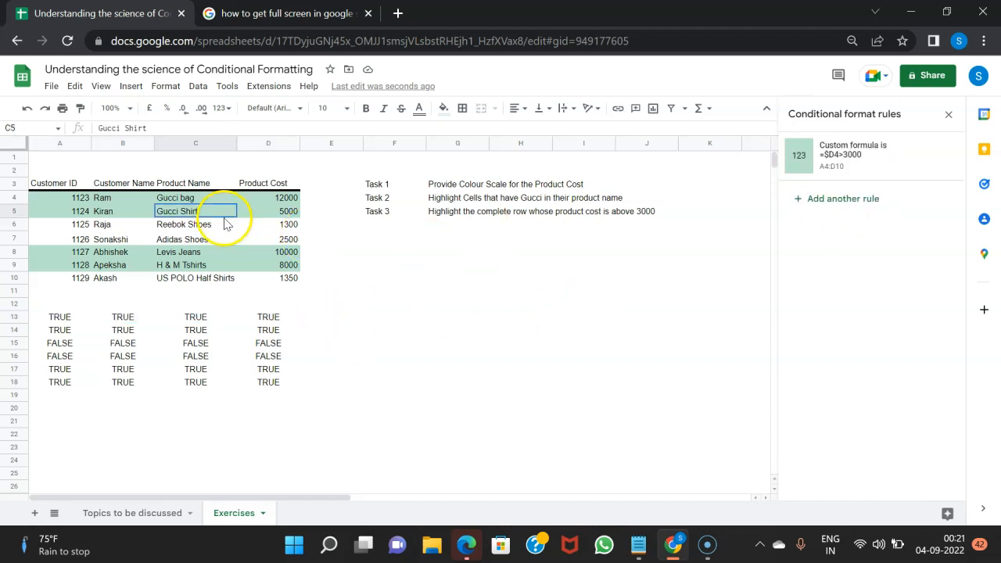
left_click_drag(83, 201, 287, 274)
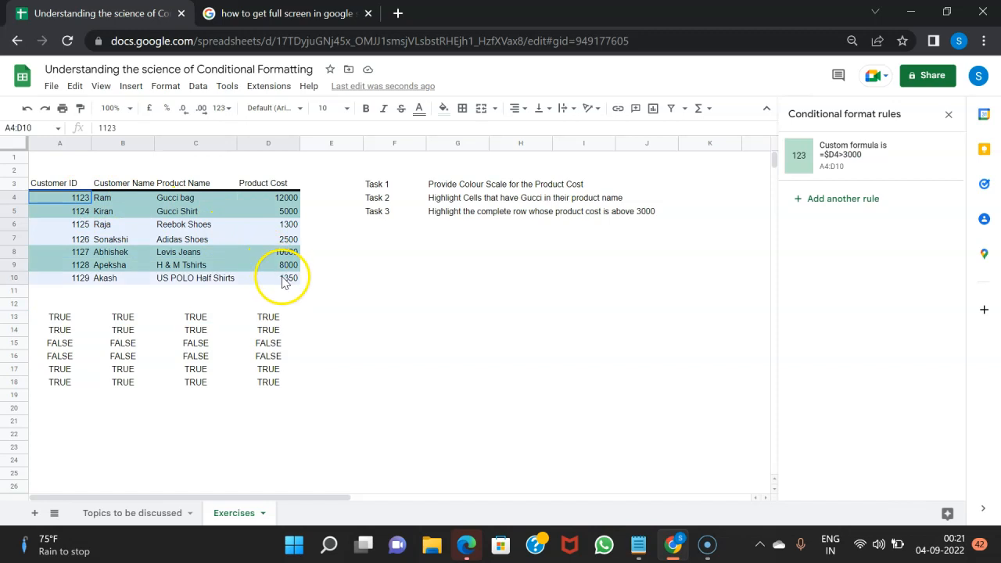
left_click(886, 162)
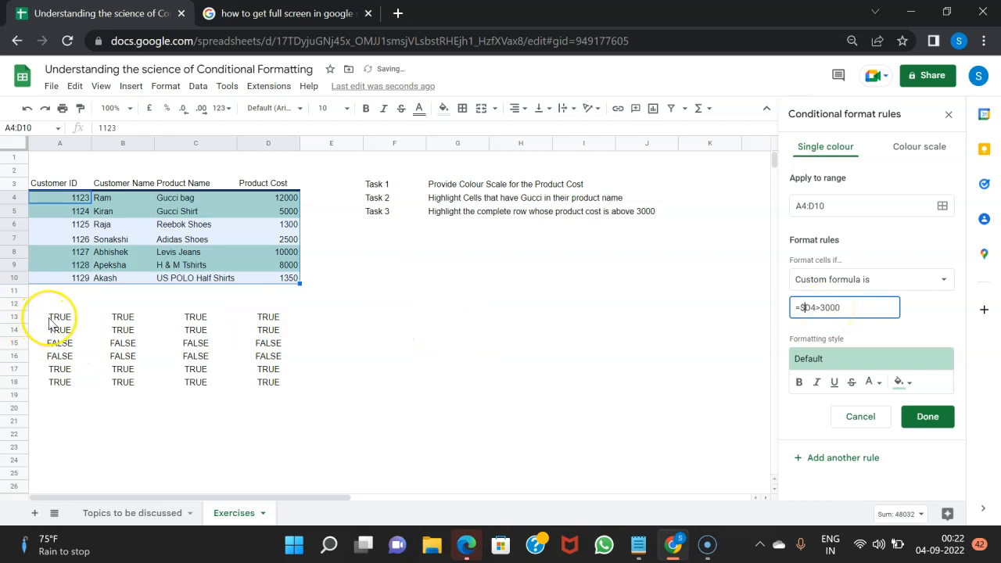
left_click_drag(49, 322, 268, 382)
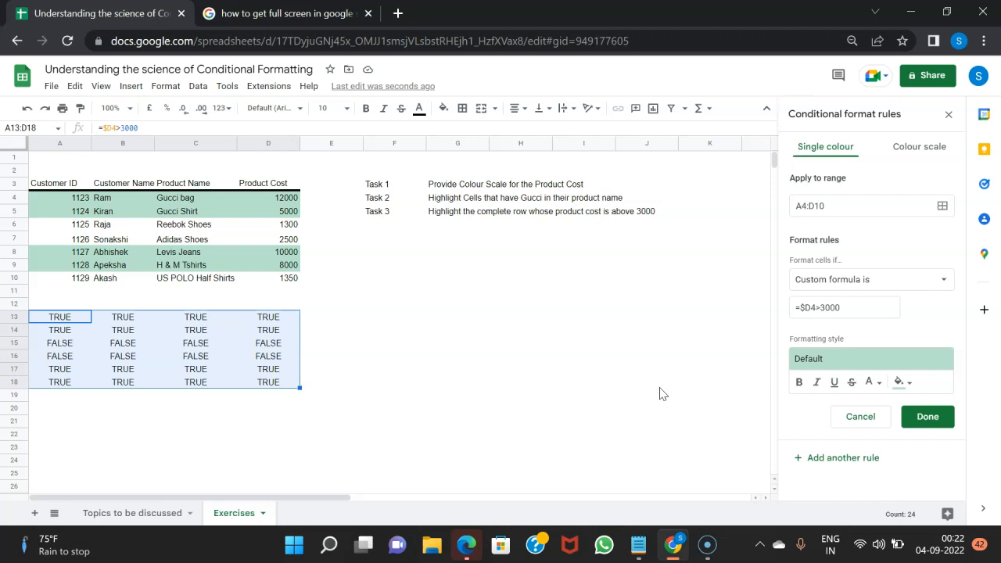
left_click(945, 416)
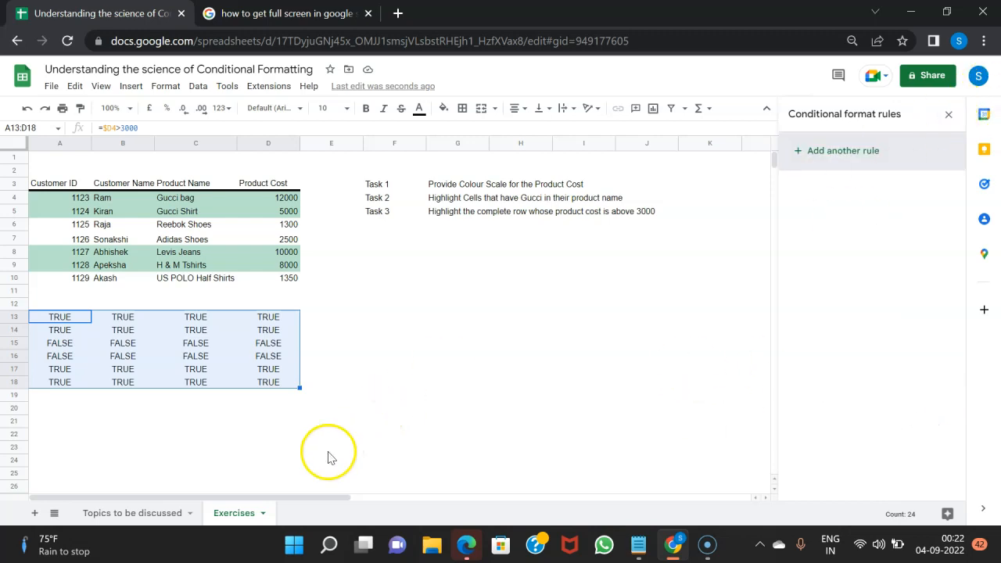
left_click(948, 114)
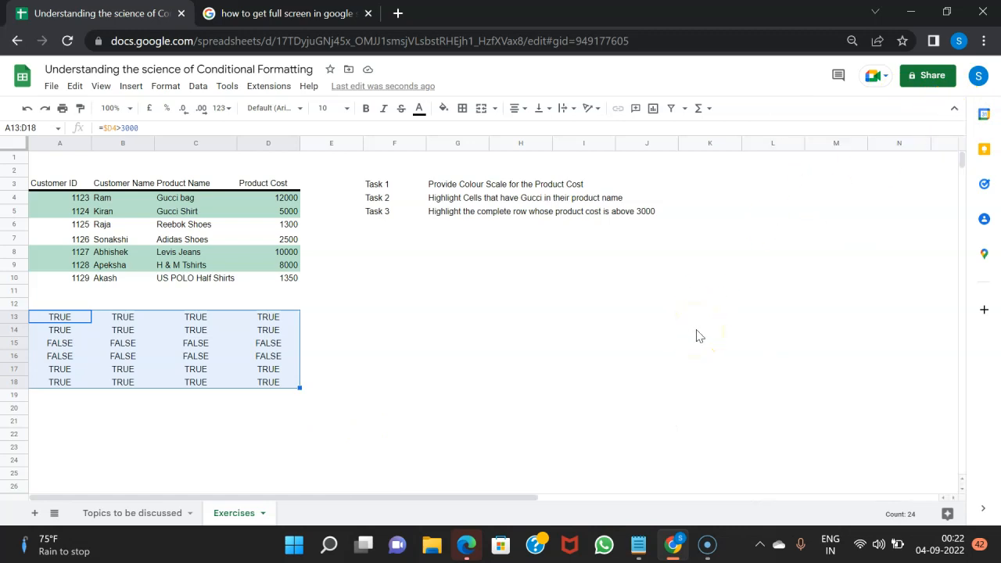
- On the Topics to be discussed sheet, mark the colour scale and specific-text topics in B6 and B7 as completed
left_click(143, 513)
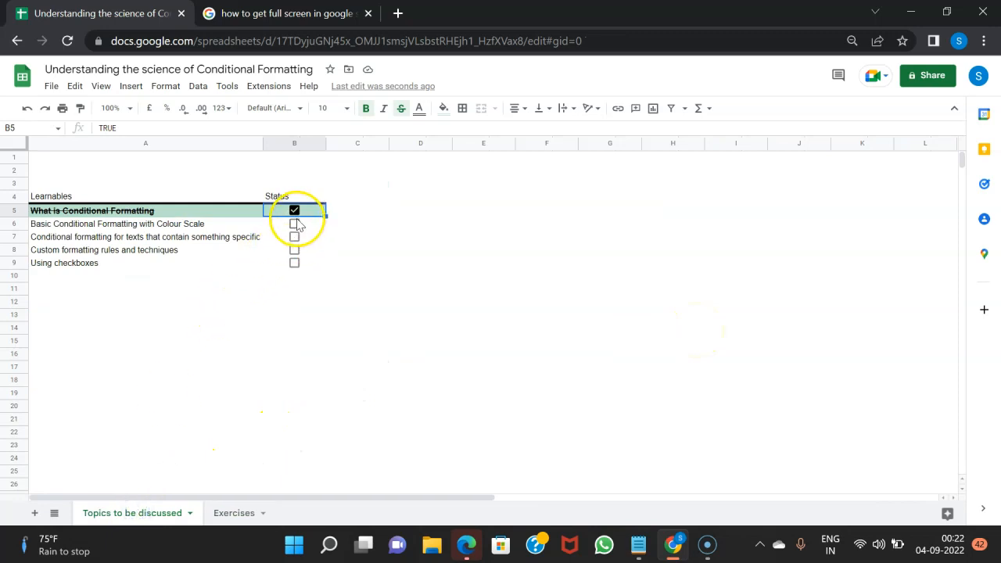
left_click(295, 224)
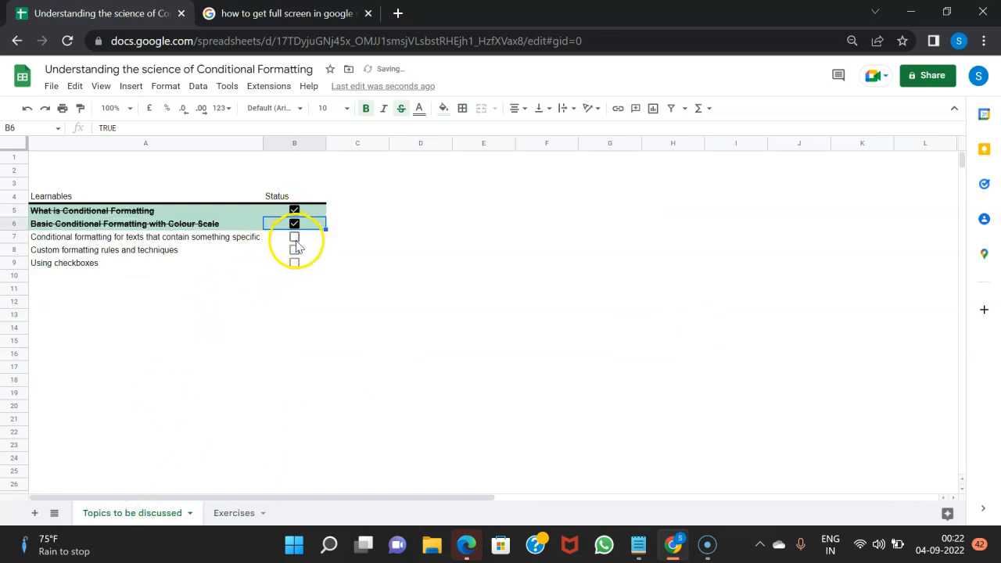
left_click(295, 238)
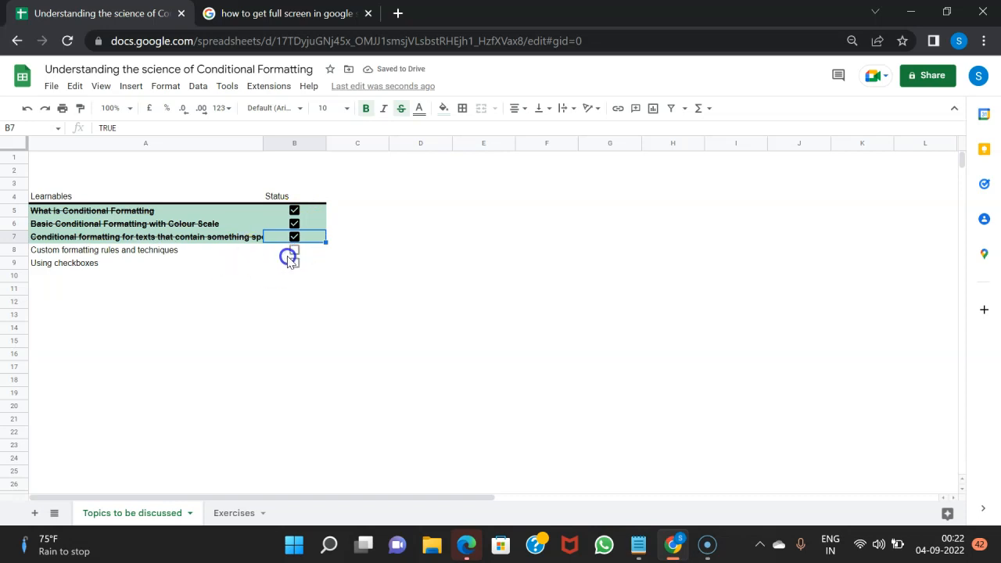
- Examine the quarterly brand table in Q4:U8 and the selection cells W7 and X7 on the Exercises sheet
left_click(227, 513)
scroll(562, 375, "right", 10)
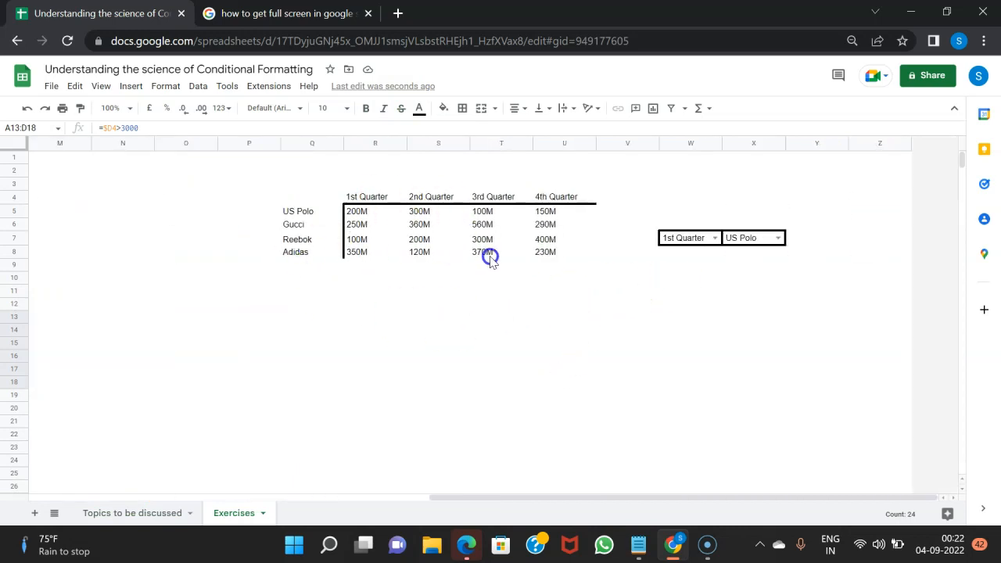
left_click(362, 212)
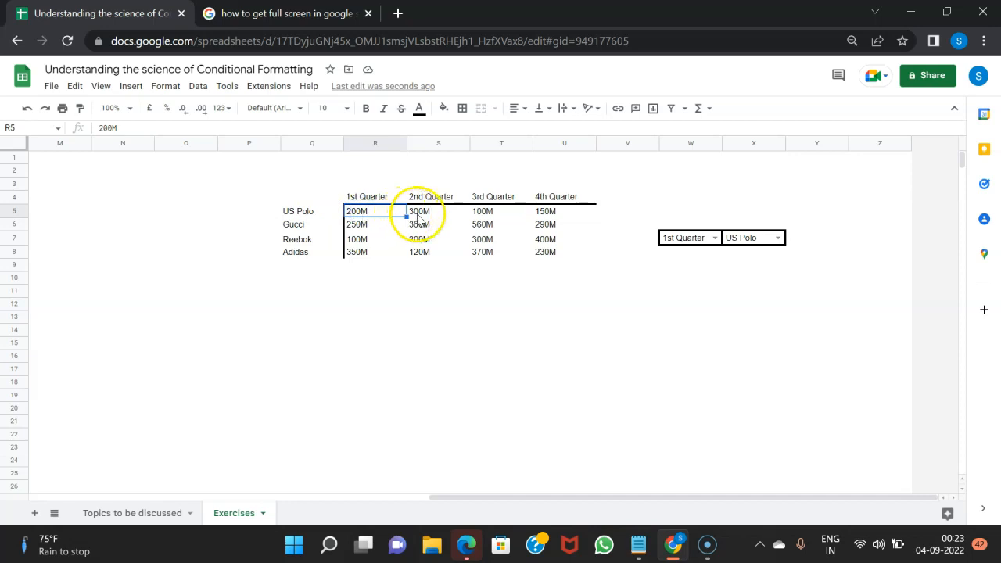
left_click(442, 213)
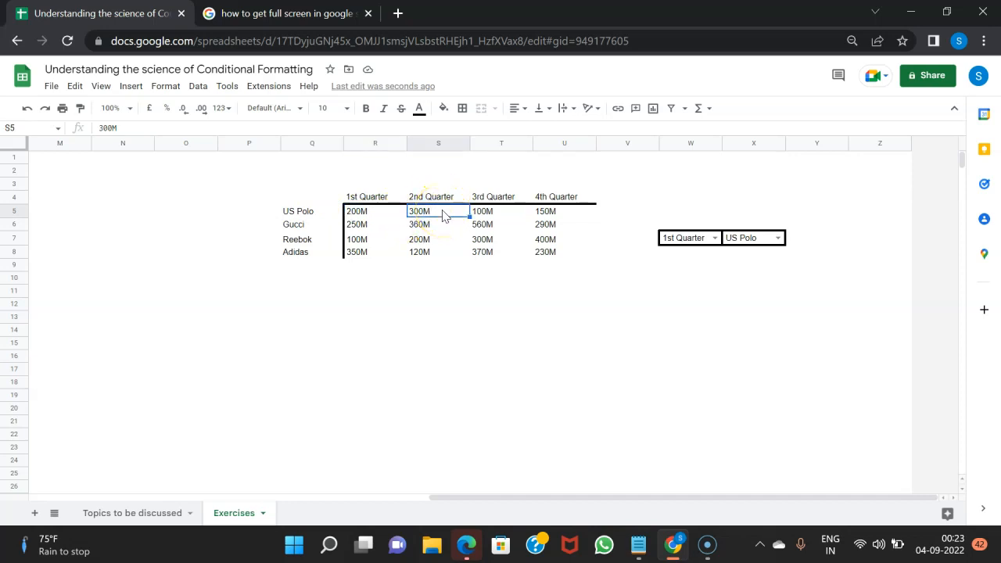
left_click_drag(311, 212, 310, 258)
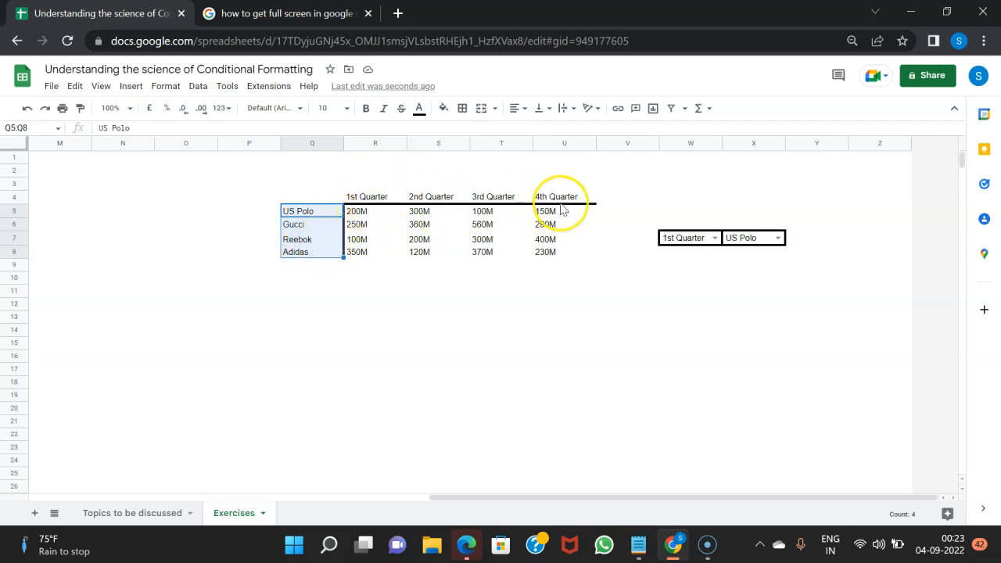
left_click(427, 331)
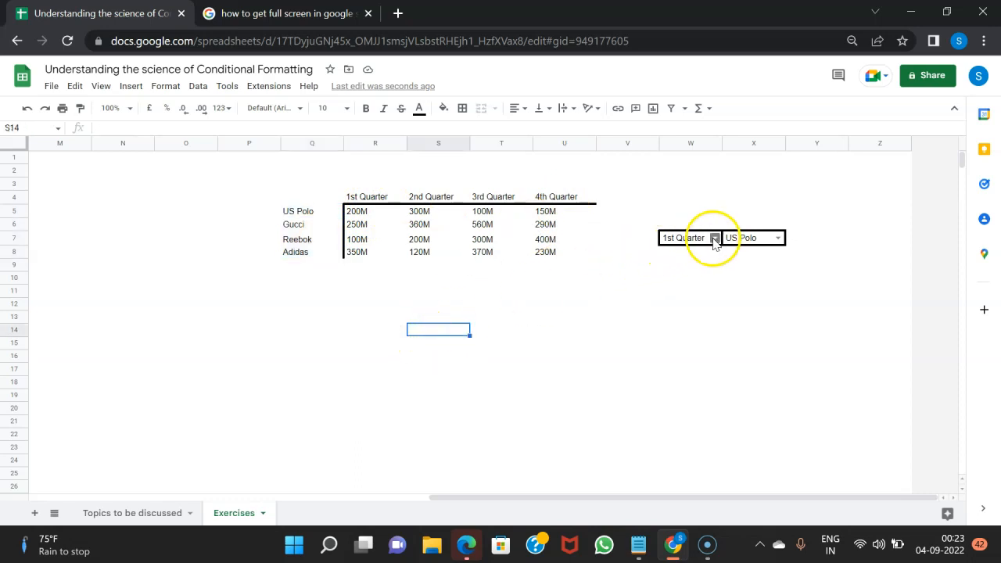
left_click(366, 215)
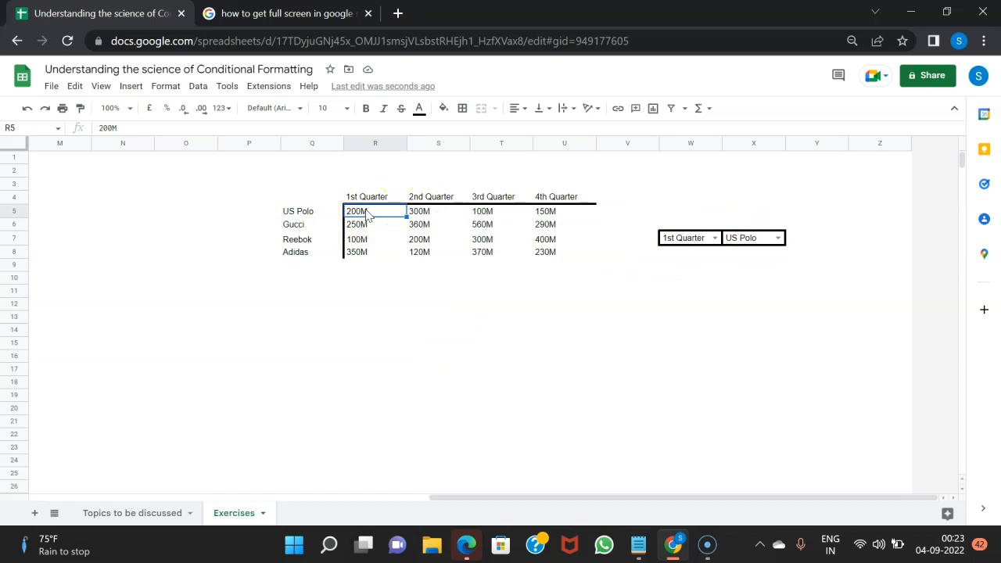
- Choose 2nd Quarter in W7 and Gucci in X7, checking the matching cells in the quarterly table
left_click(713, 238)
left_click(695, 271)
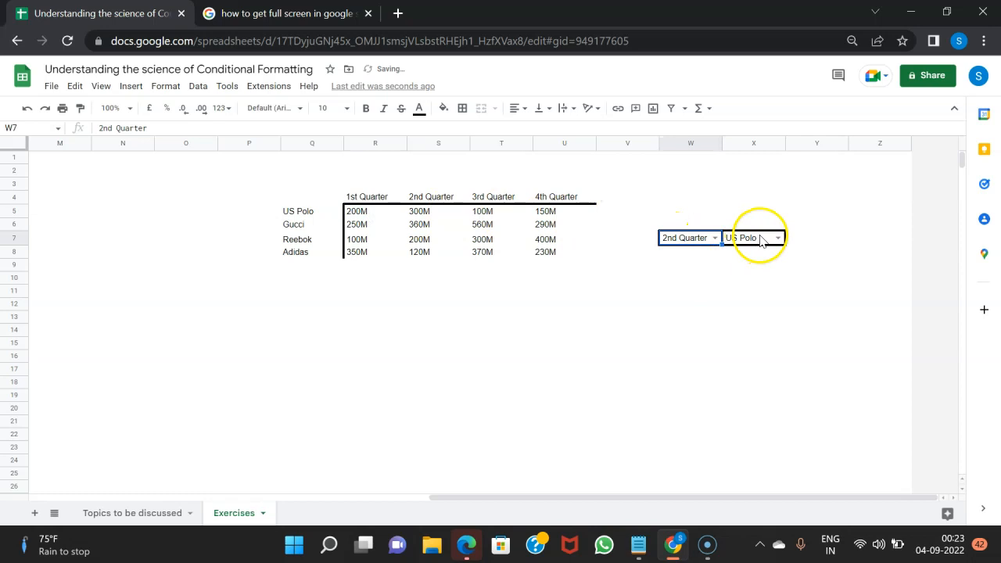
left_click(424, 214)
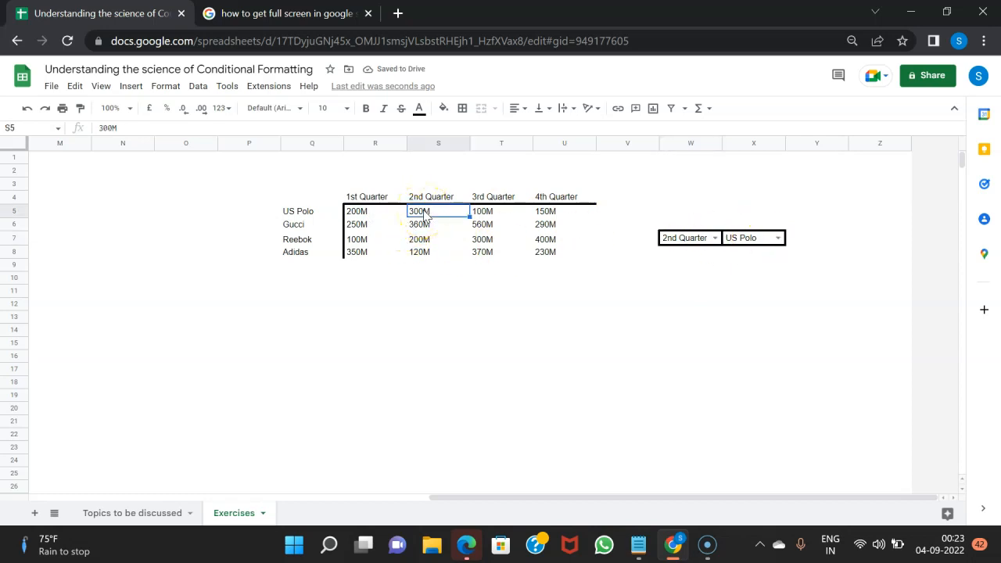
left_click(779, 237)
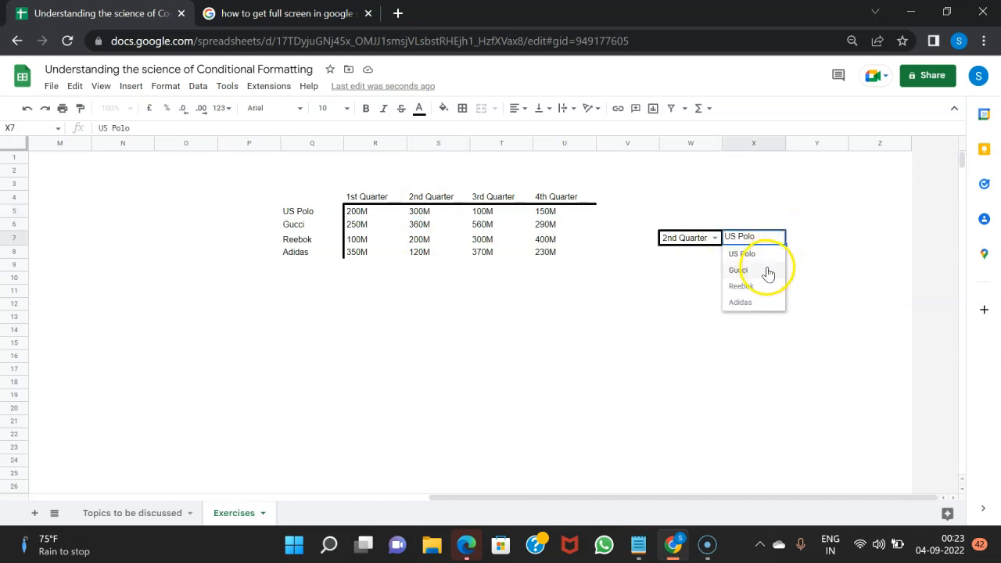
left_click(767, 273)
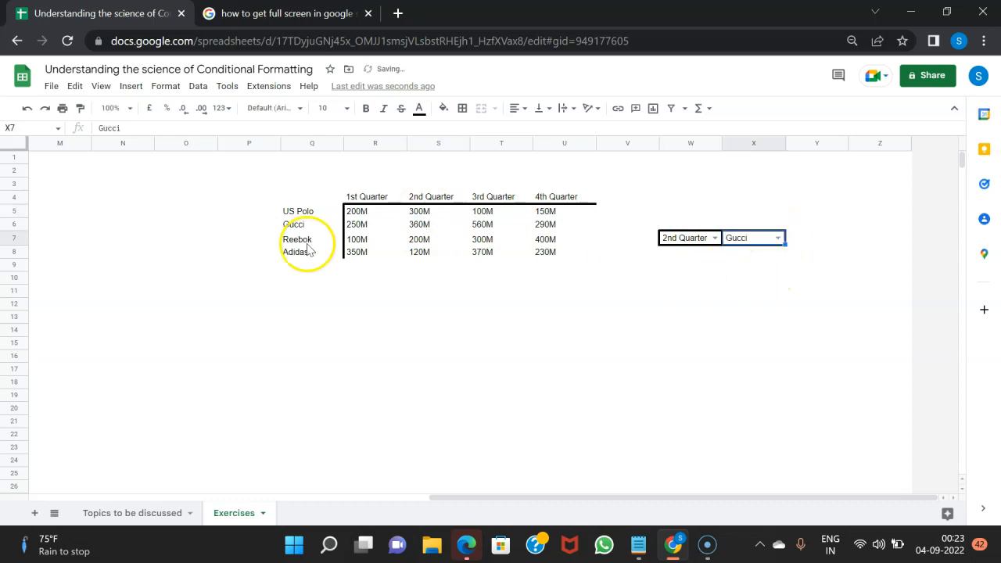
left_click(485, 225)
- Set W7 back to 1st Quarter and X7 back to US Polo
left_click(713, 238)
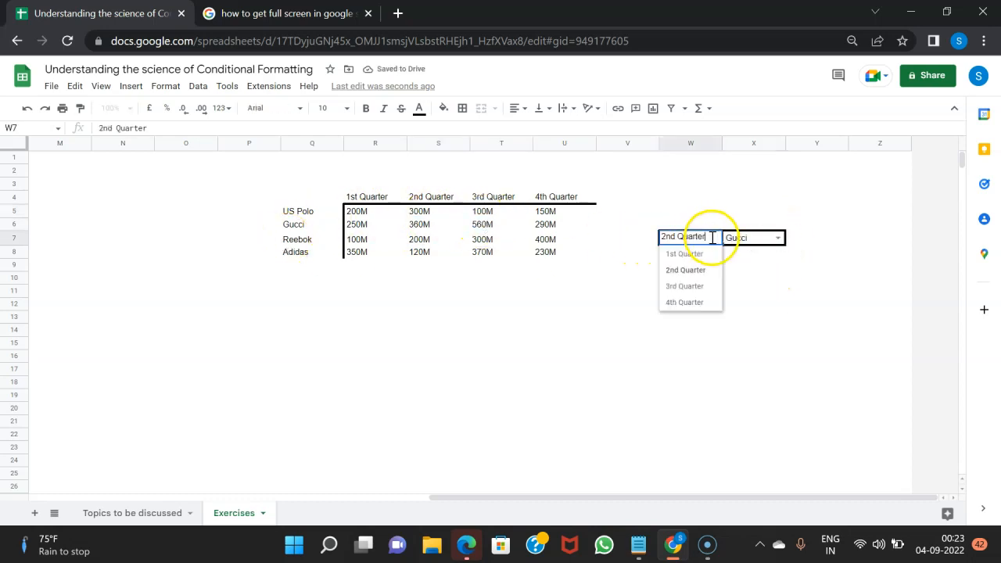
left_click(692, 255)
left_click(780, 238)
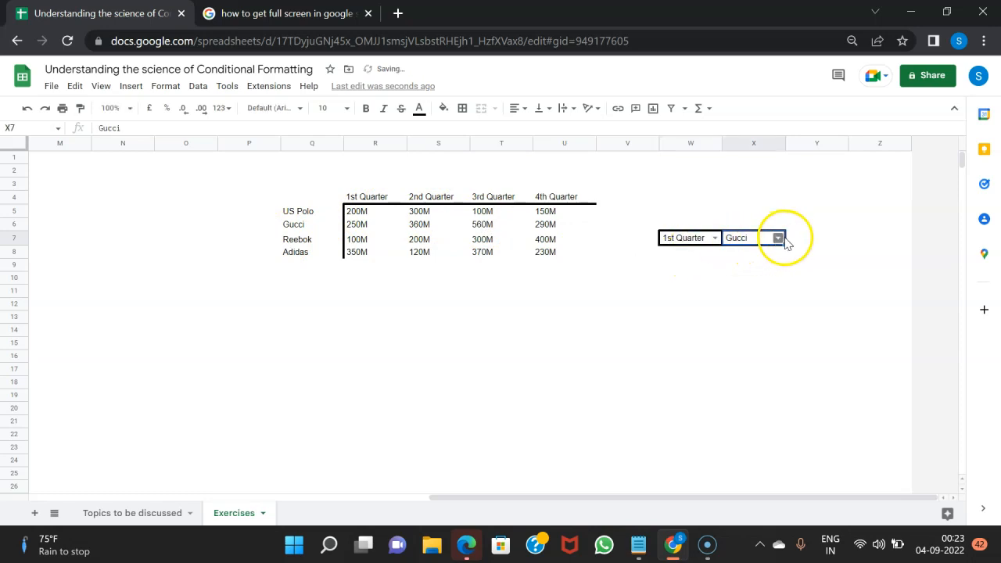
left_click(782, 238)
left_click(768, 255)
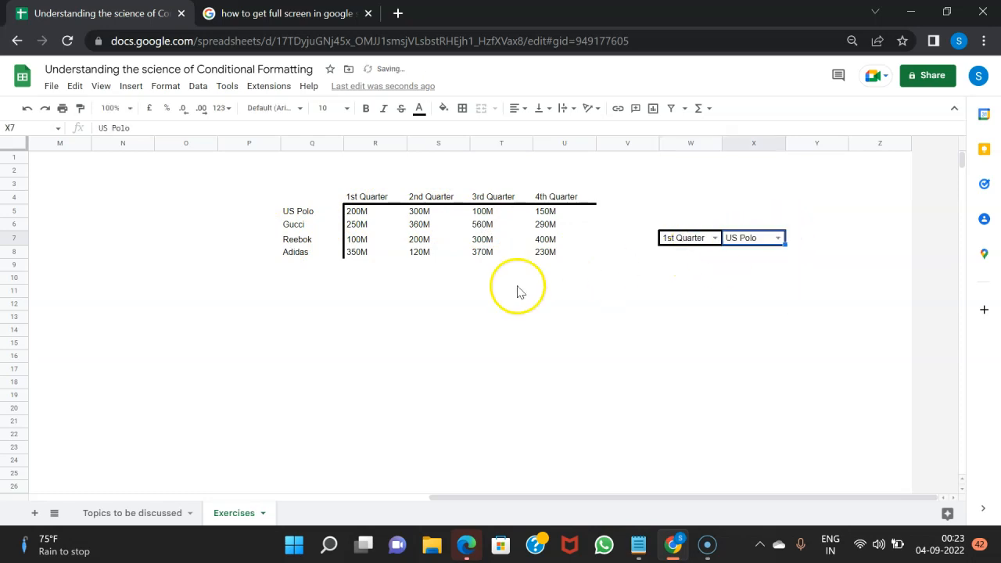
- Compare the brand and quarter labels for cell R5 with the selections in X7 and W7
left_click(362, 293)
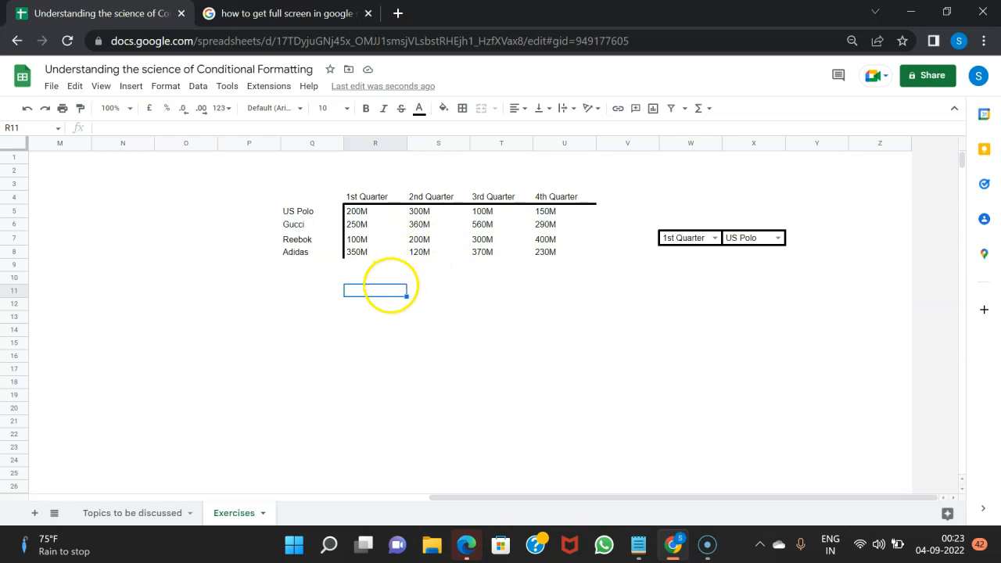
left_click(365, 218)
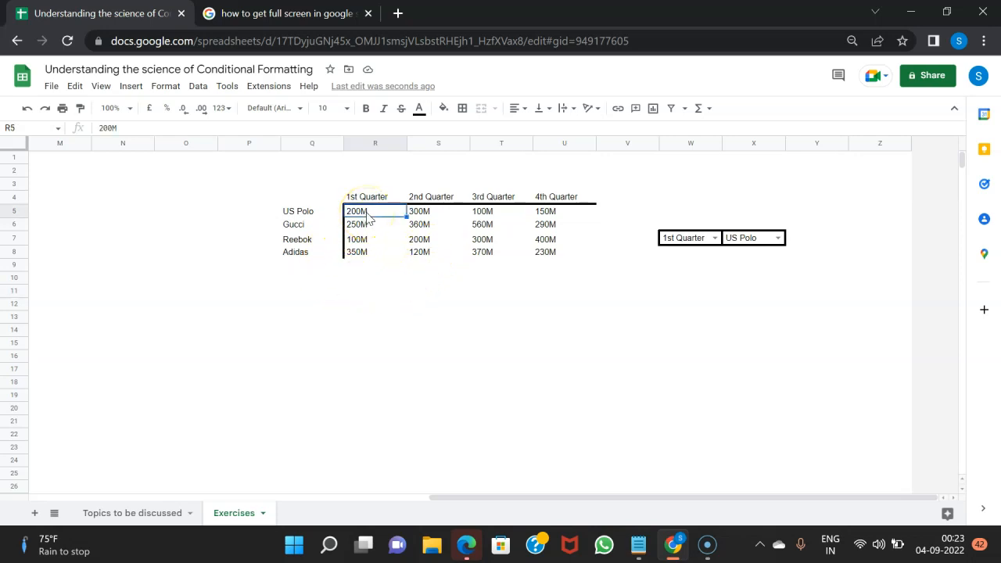
left_click(300, 214)
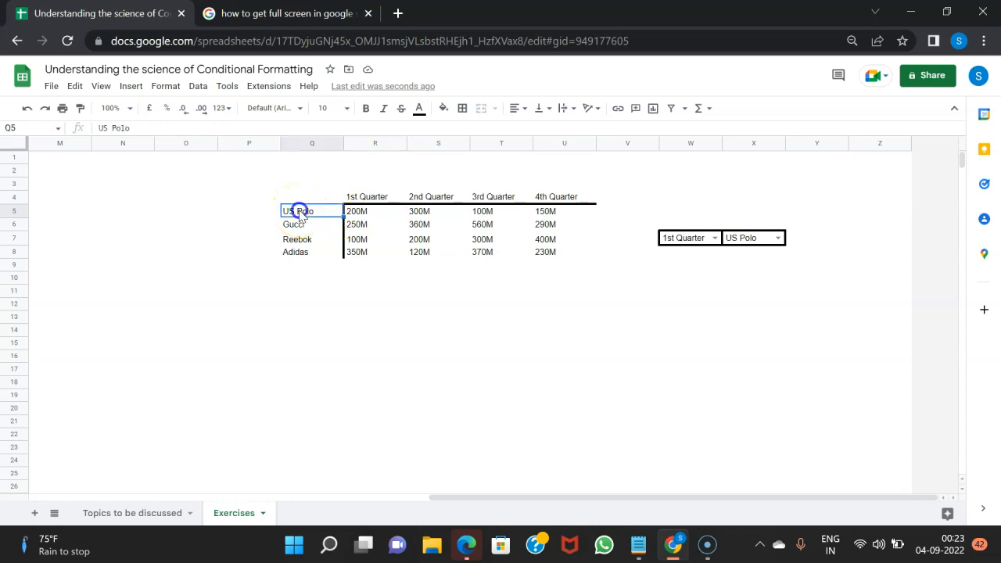
left_click(765, 240)
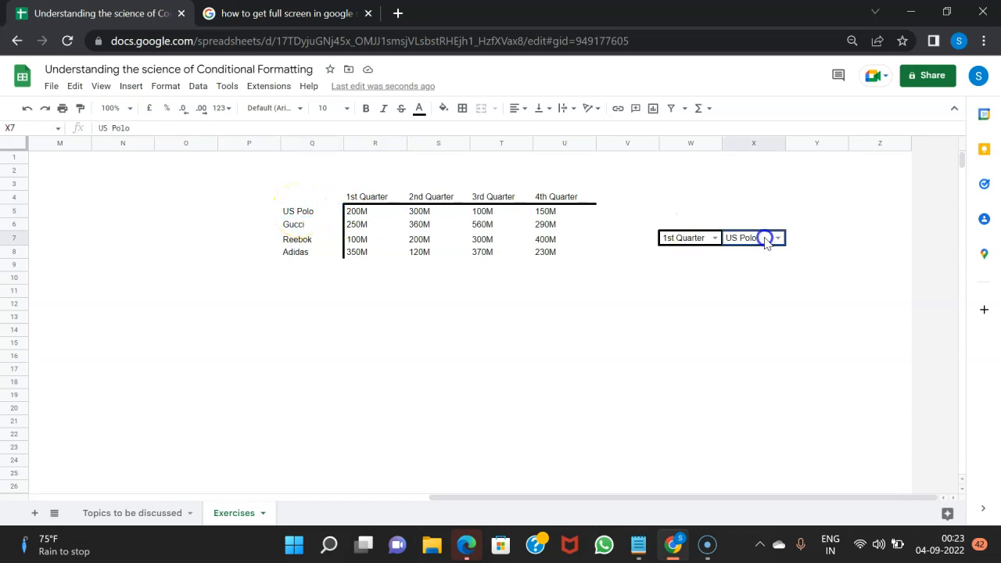
left_click(371, 197)
left_click(687, 238)
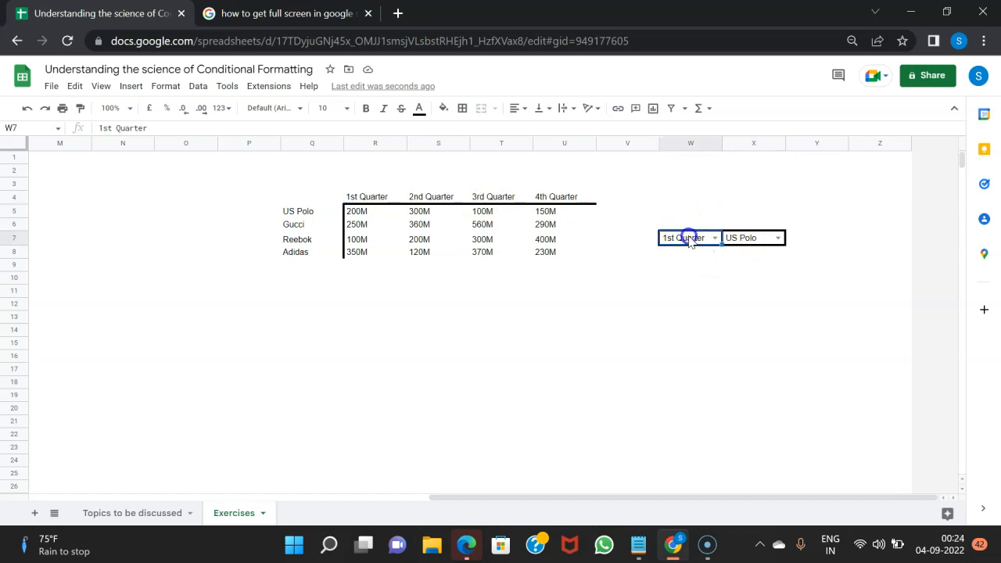
left_click(356, 211)
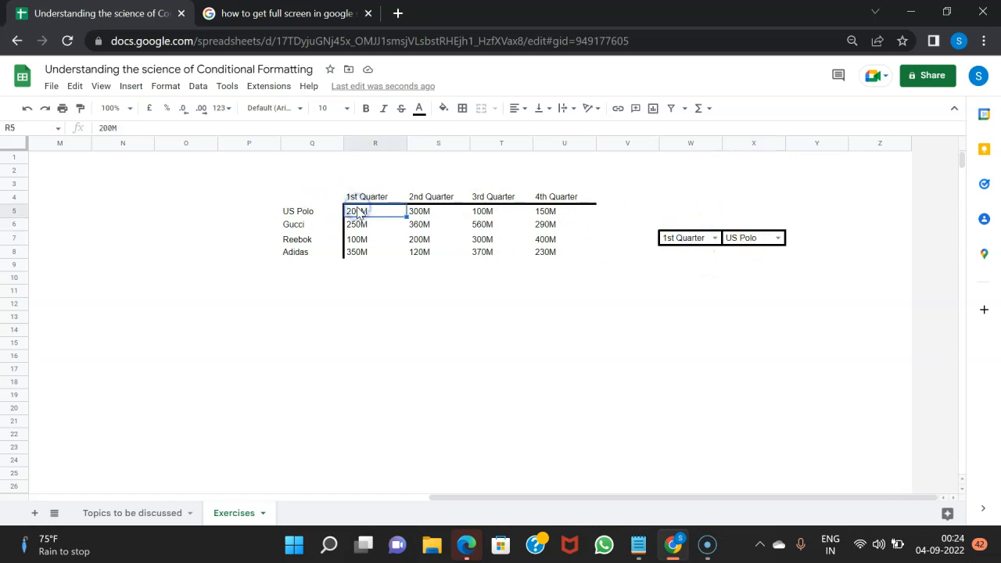
- Enter the test formula =Q5&R4=X7&W7 in R11, joining brand and quarter on each side of the comparison
left_click(366, 295)
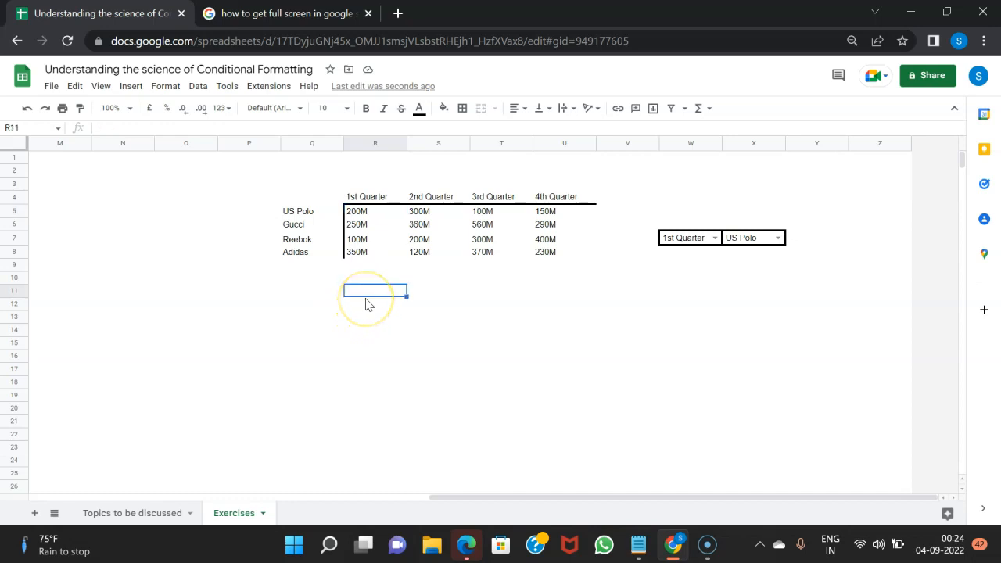
type("=")
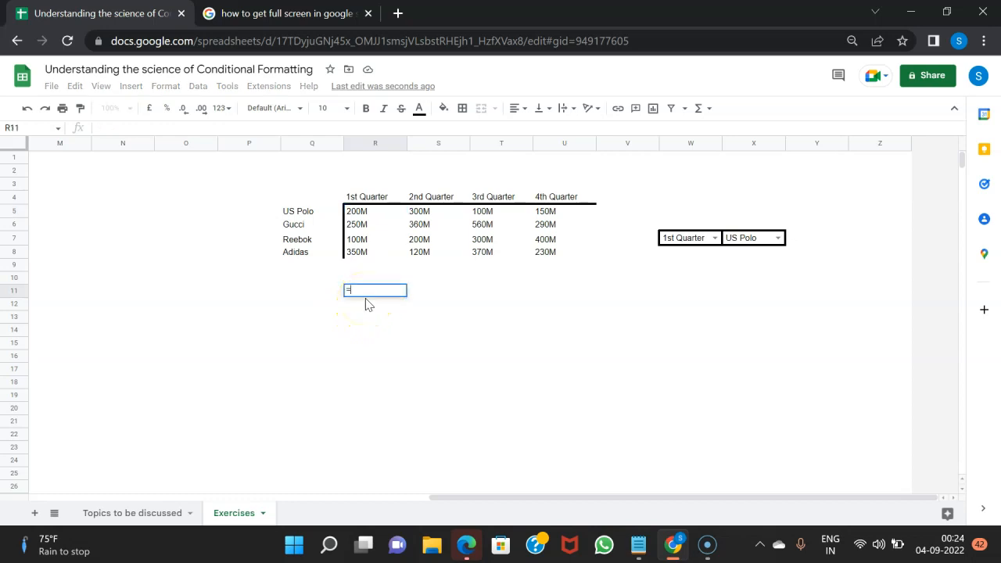
left_click(313, 214)
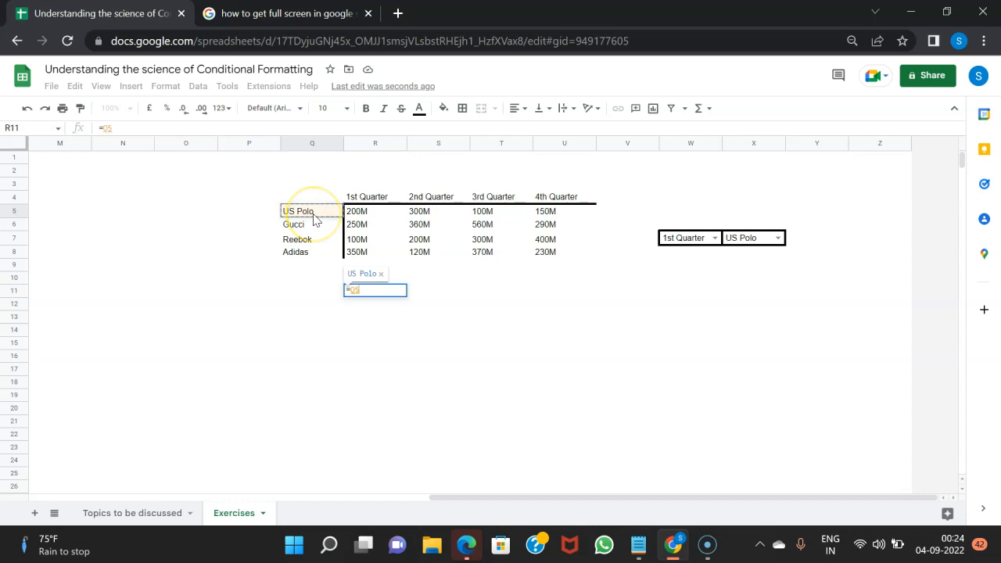
type("&")
left_click(361, 196)
type("=")
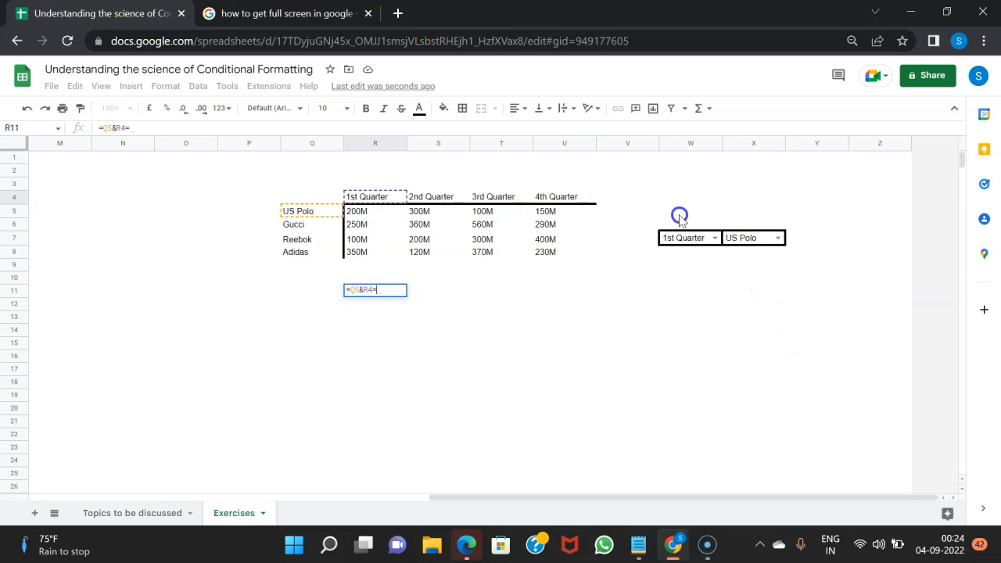
left_click(747, 244)
type("&")
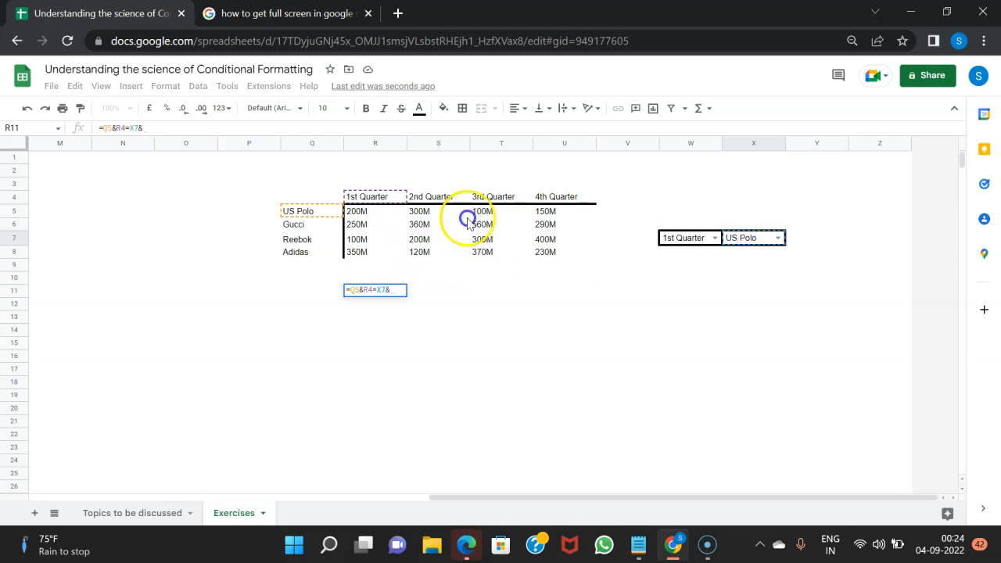
left_click(670, 238)
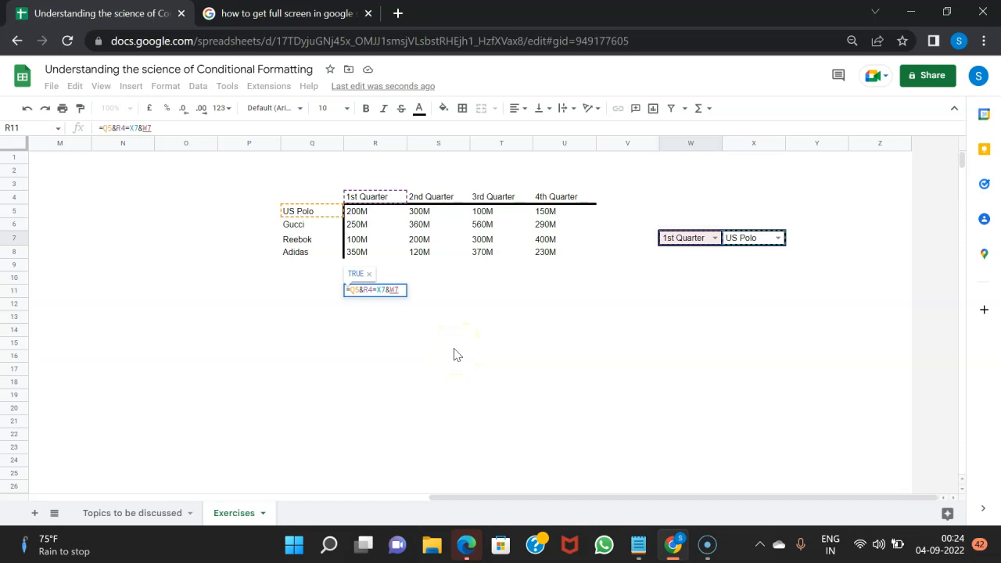
key("Return")
left_click(383, 292)
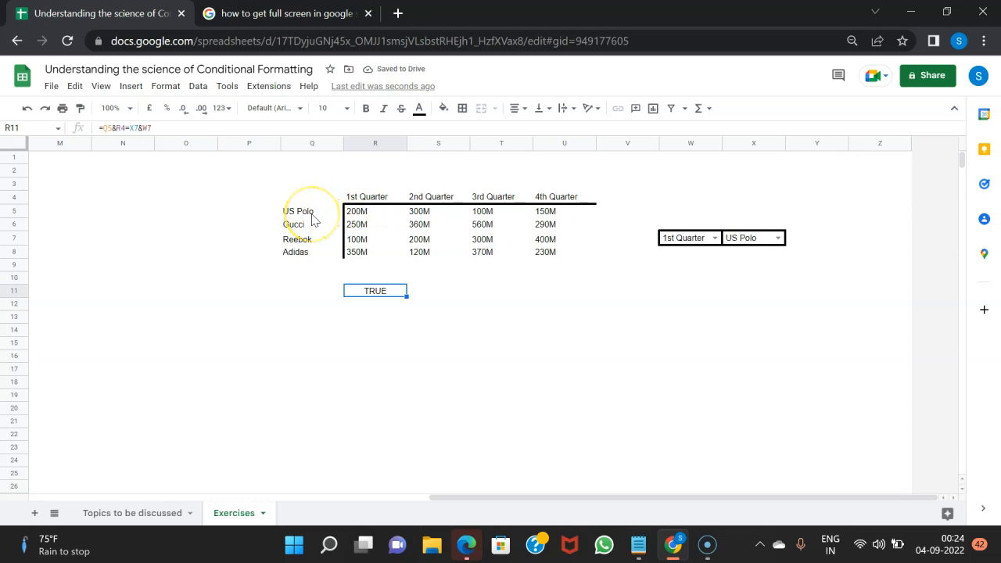
- Try filling the R11 formula across R11:U15 as a test grid for R5:U8, and inspect the copy in S11
left_click(358, 214)
left_click(369, 292)
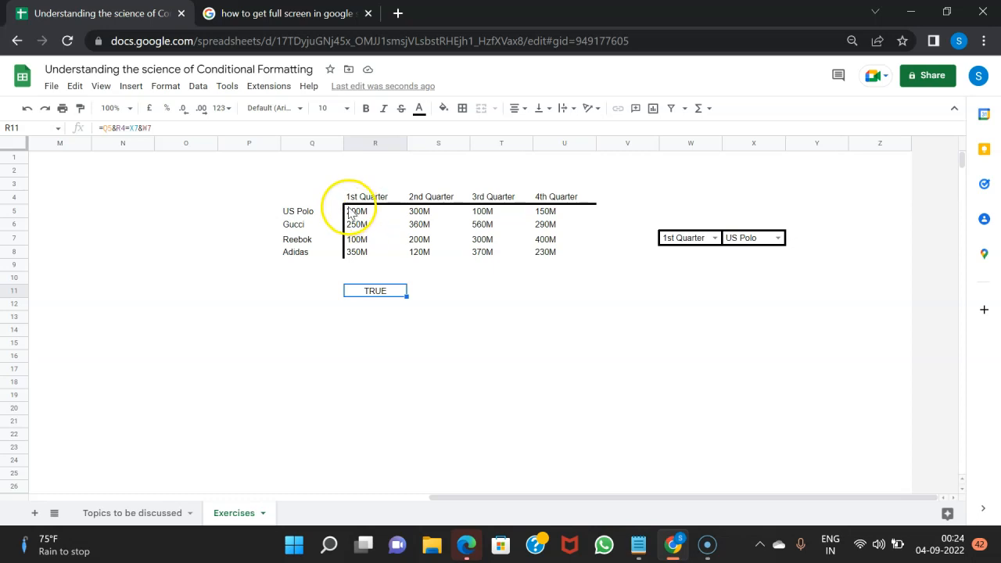
left_click_drag(361, 218, 547, 253)
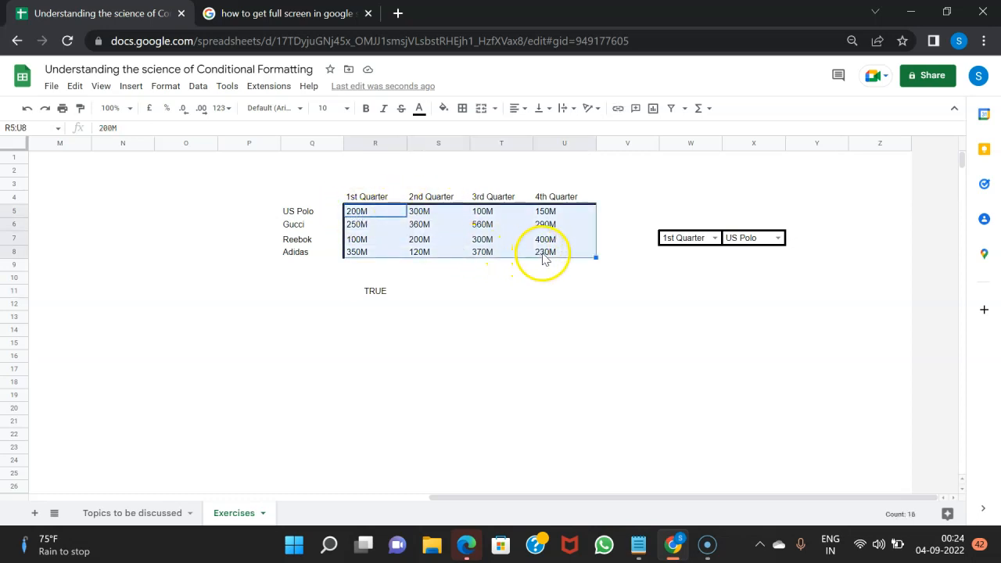
left_click(413, 301)
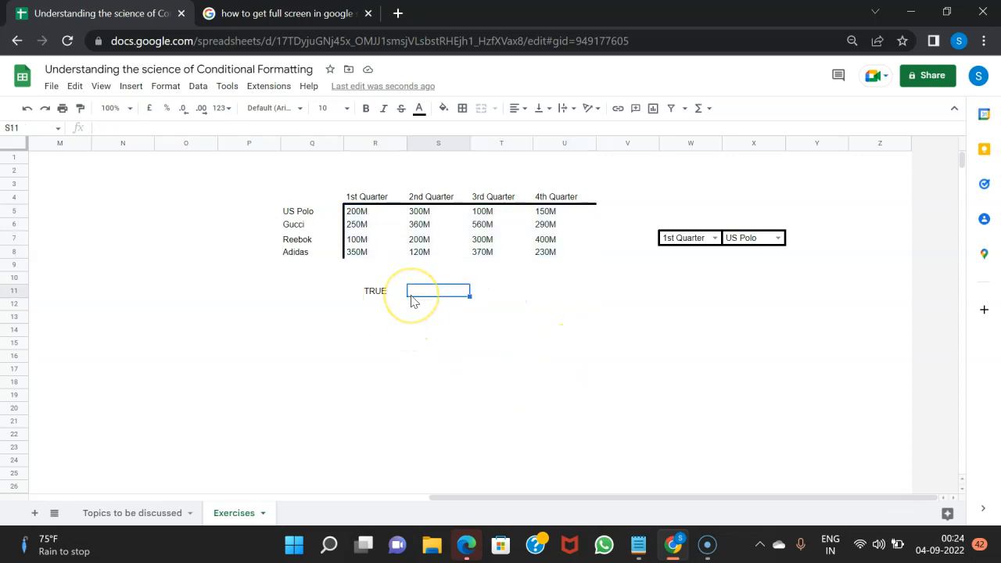
left_click(370, 297)
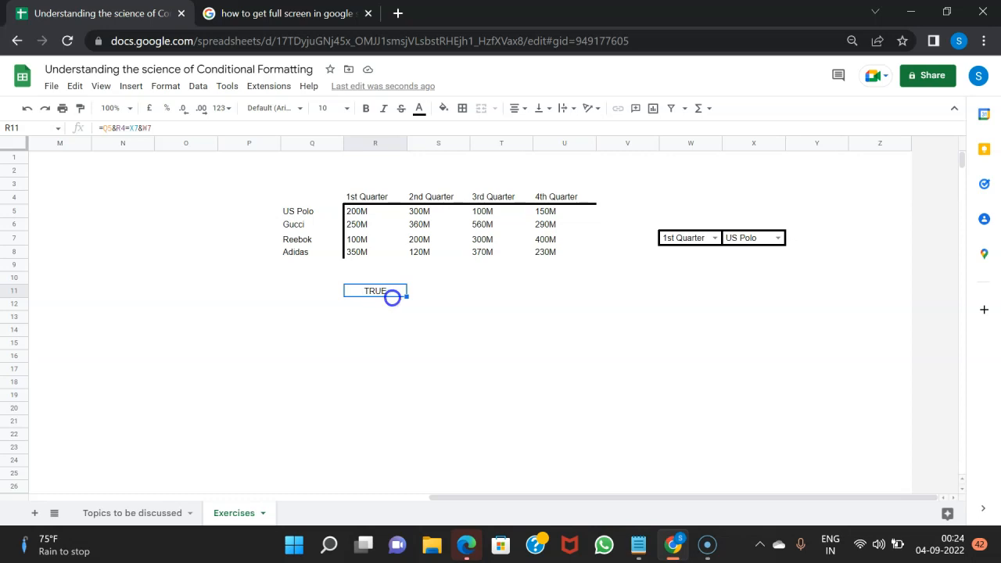
left_click_drag(405, 296, 595, 344)
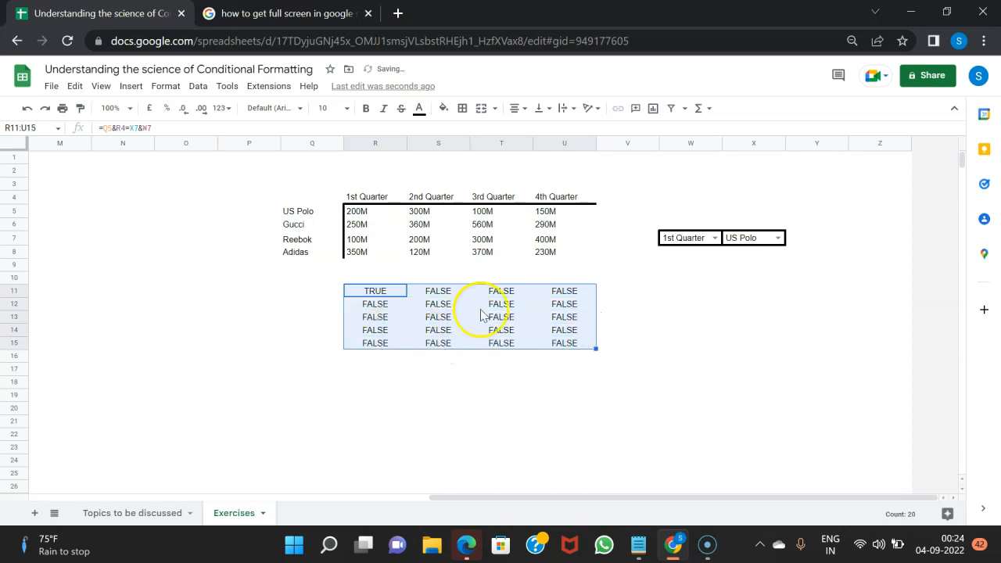
left_click(393, 293)
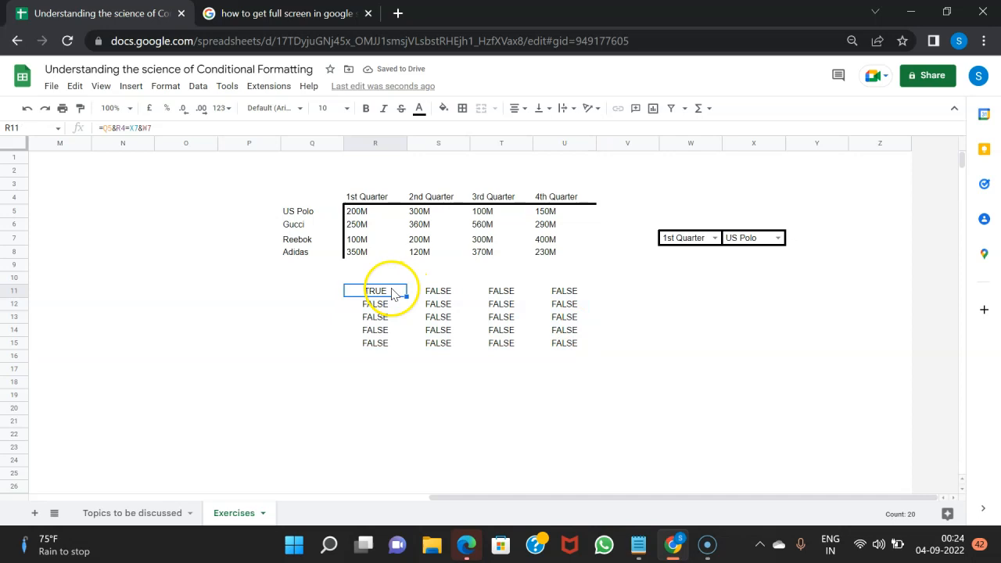
left_click(440, 291)
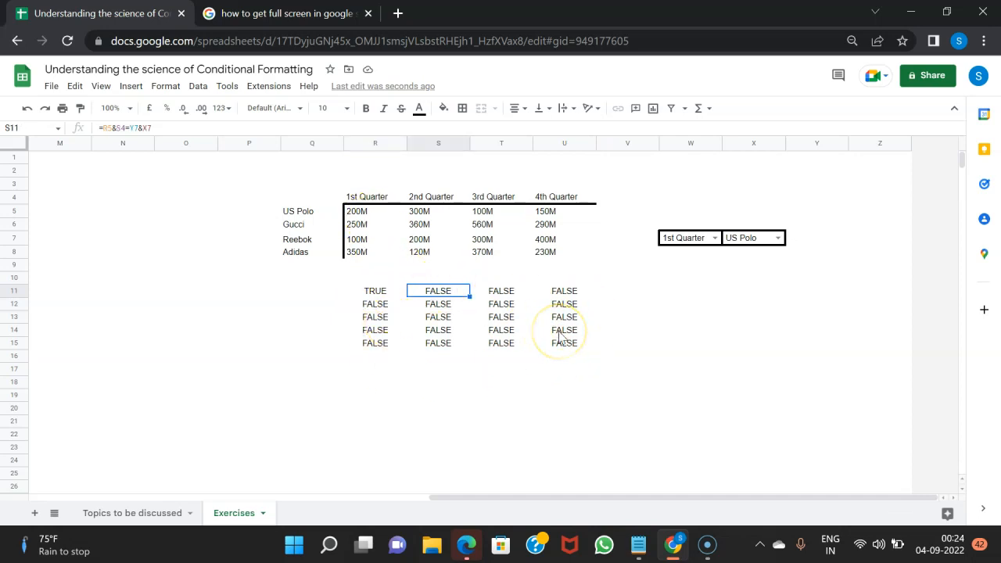
- Set W7 to 2nd Quarter and keep US Polo selected in X7
left_click(714, 240)
left_click(697, 270)
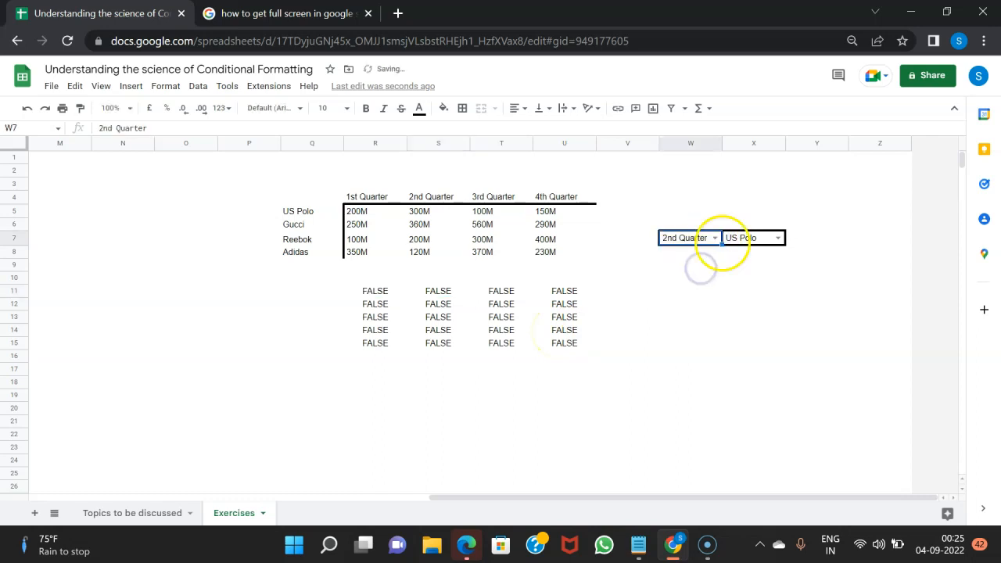
left_click(774, 237)
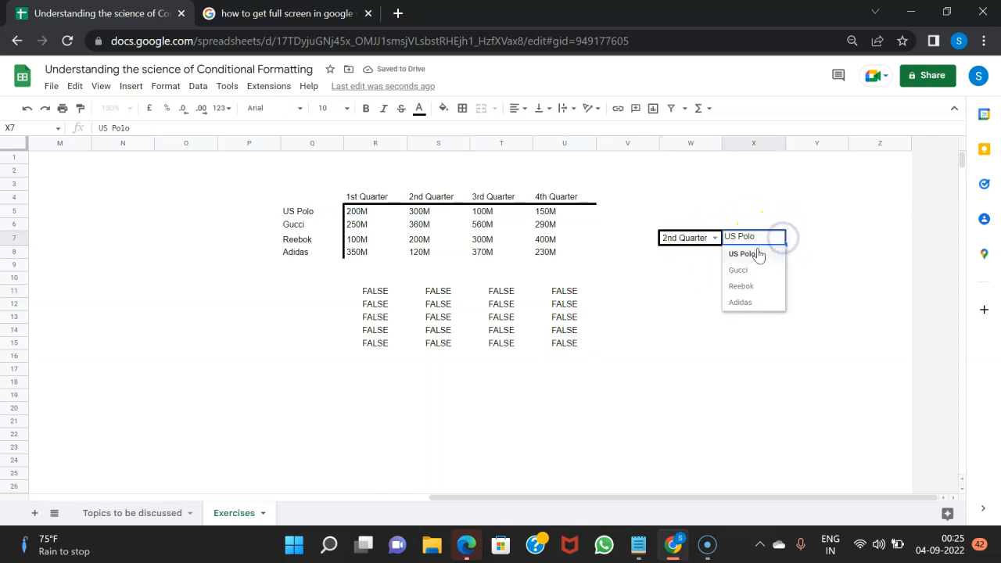
left_click(758, 252)
- Check the references in the S11 formula against cells R5 and S4, and compare them with the original formula in R11
left_click(440, 291)
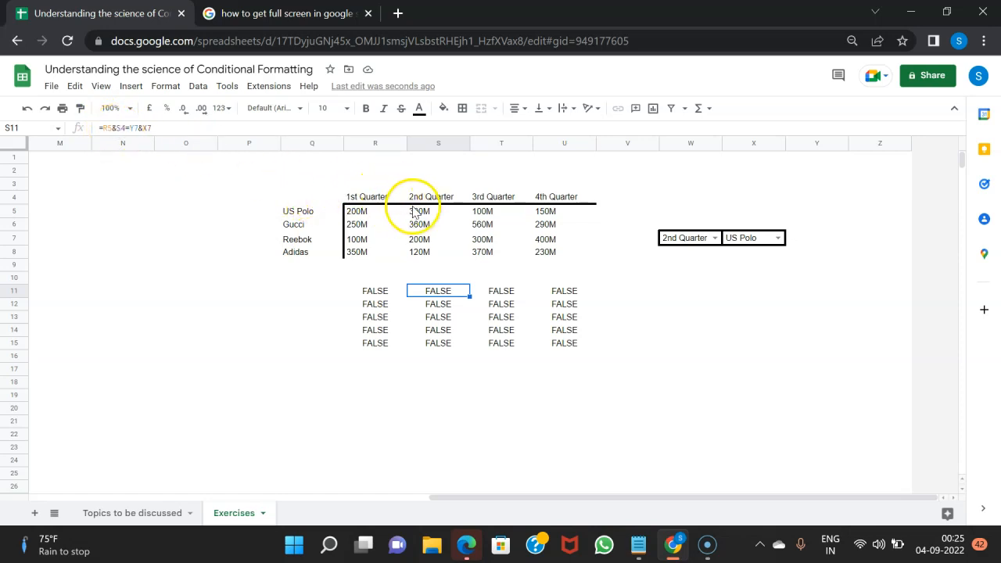
left_click(366, 215)
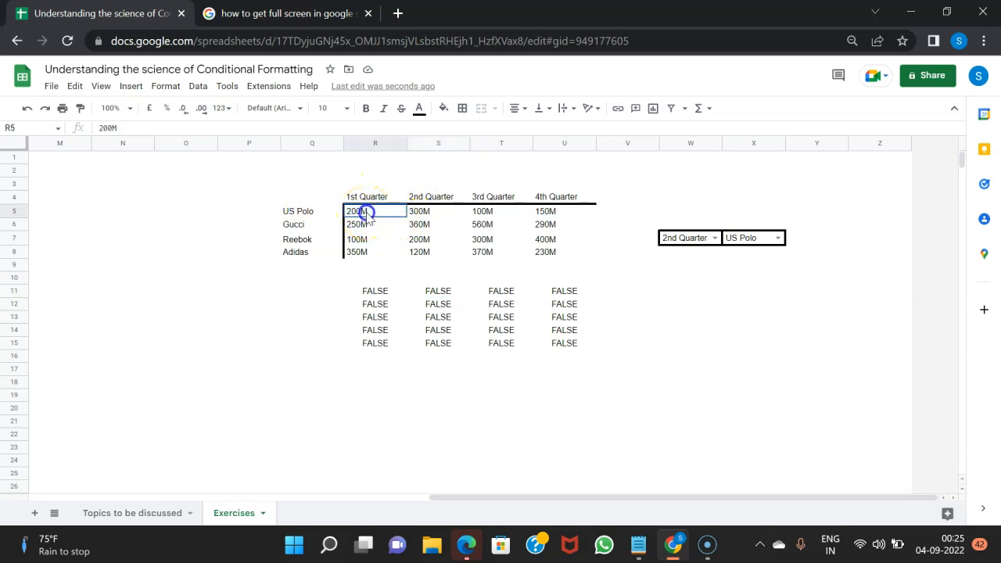
left_click(435, 202)
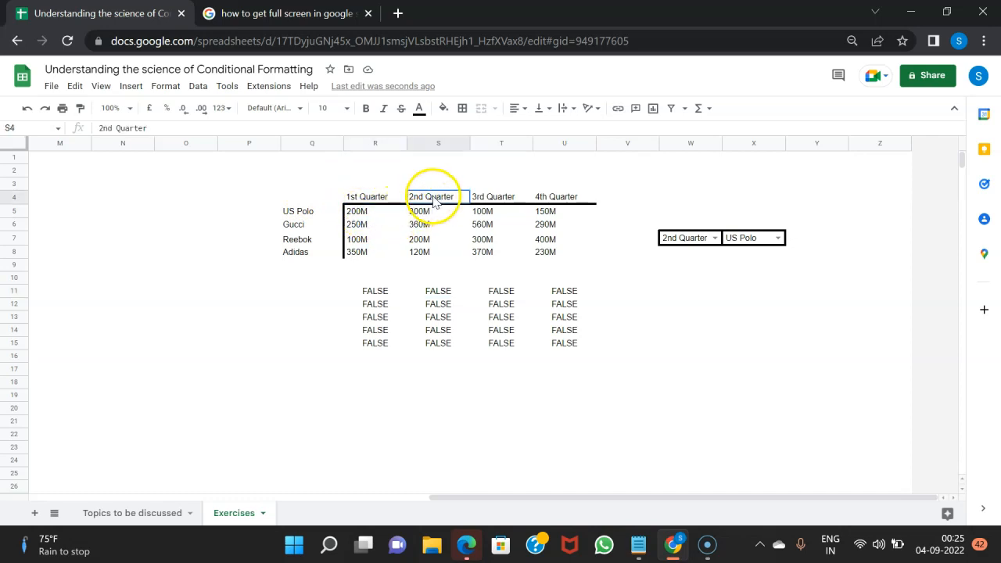
left_click(371, 214)
left_click(442, 198)
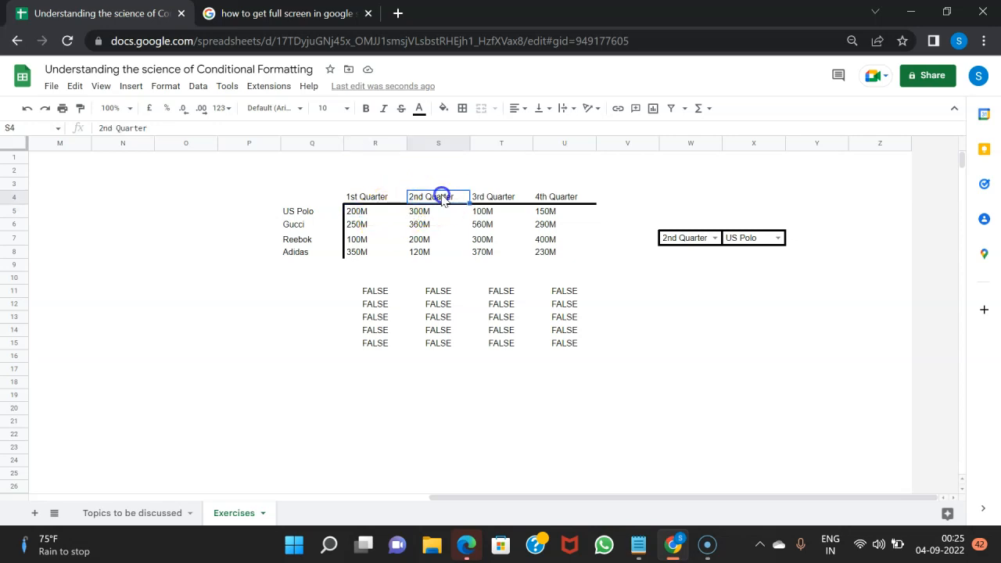
left_click(381, 291)
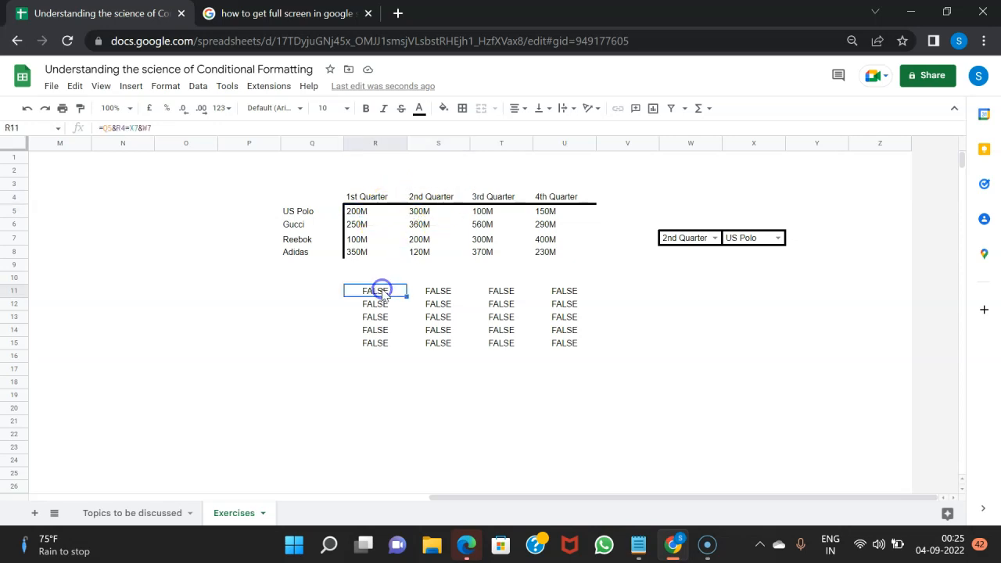
- Clear the copied test formulas from R12:U15 and S11:U11, leaving only R11
left_click_drag(380, 304, 557, 349)
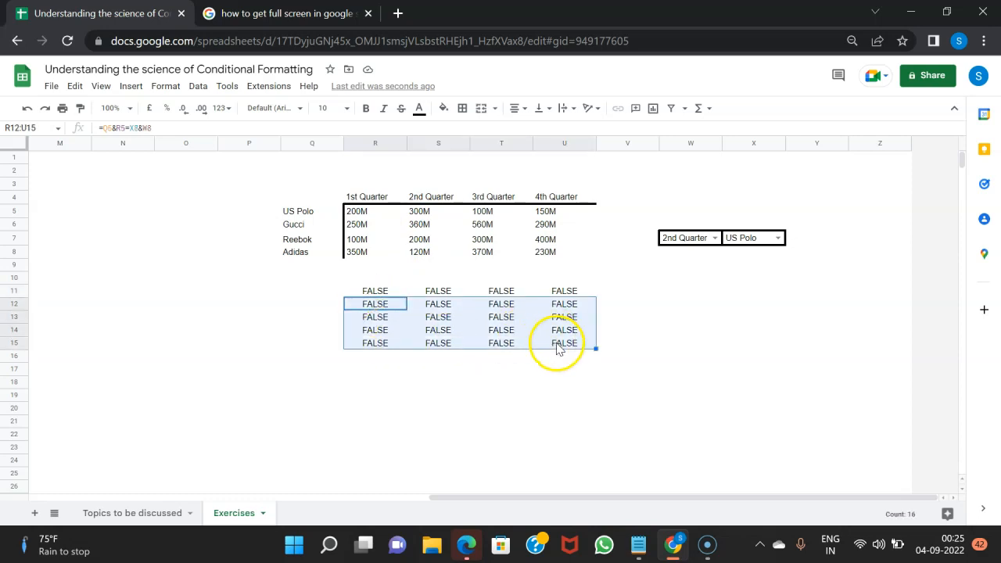
key("Delete")
left_click_drag(438, 291, 557, 292)
key("Delete")
- Lock the references in R11 so that its formula reads =$Q5&R$4=$X$7&$W$7
left_click(383, 298)
double_click(383, 298)
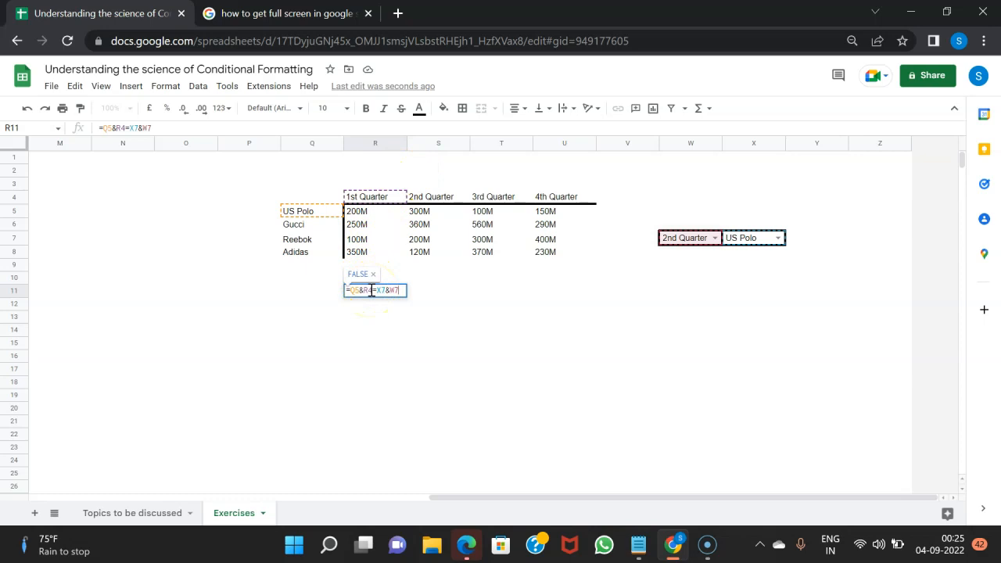
left_click(367, 290)
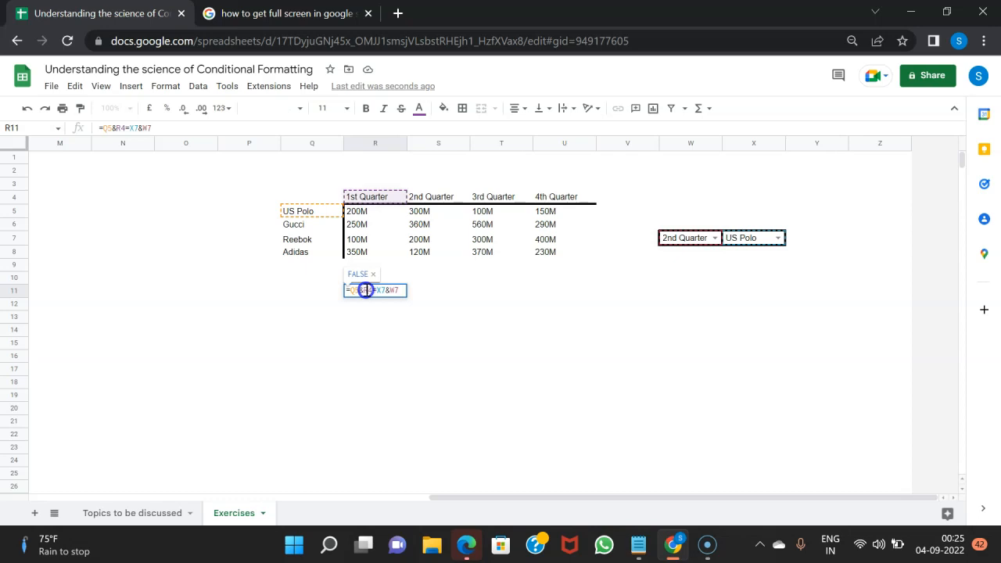
left_click(351, 290)
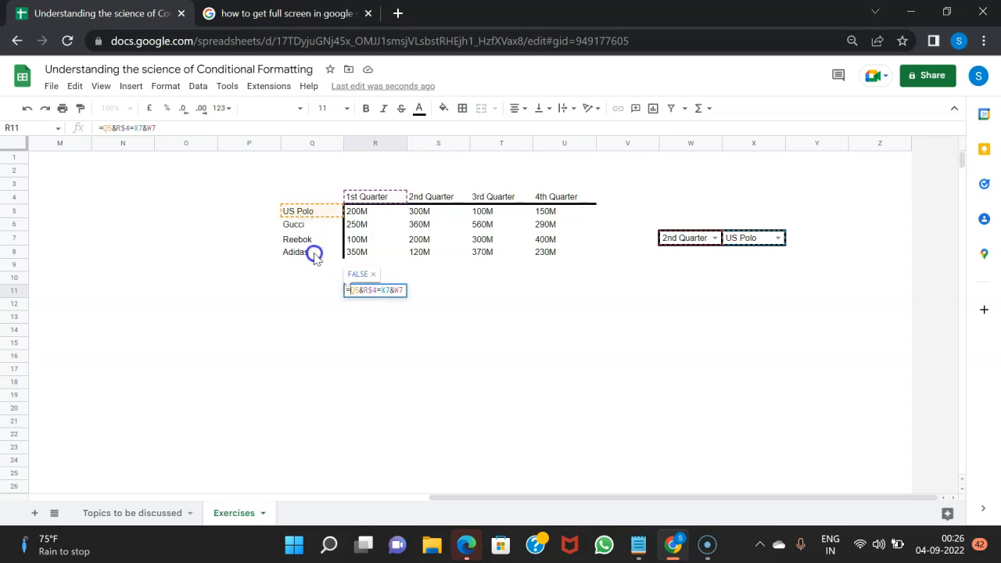
left_click(347, 297)
type("$")
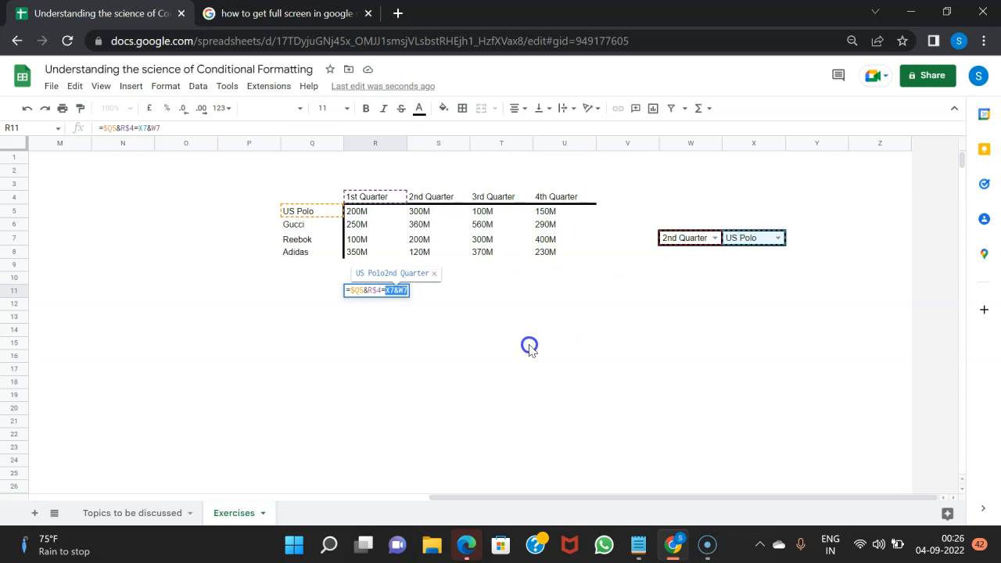
key("F4")
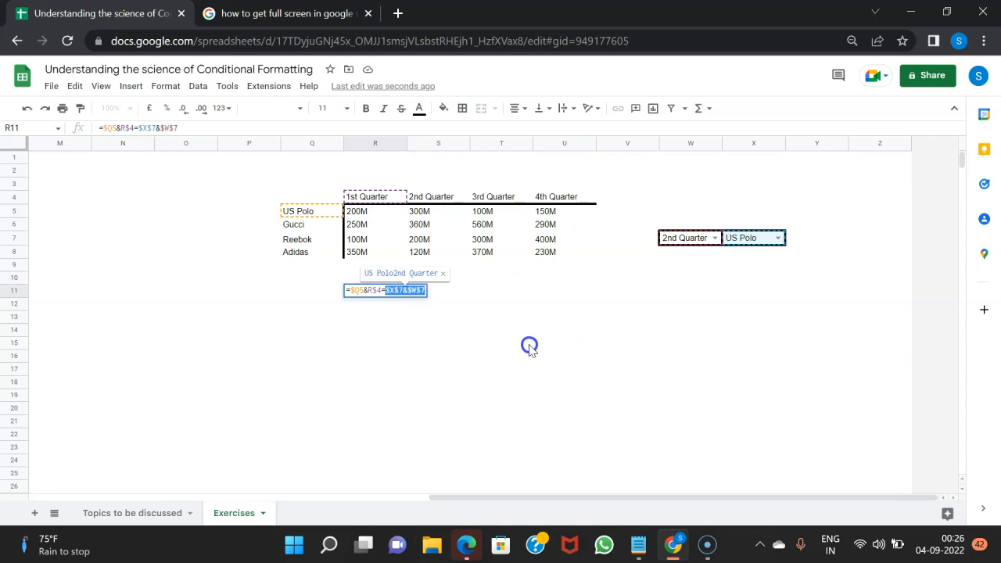
key("Return")
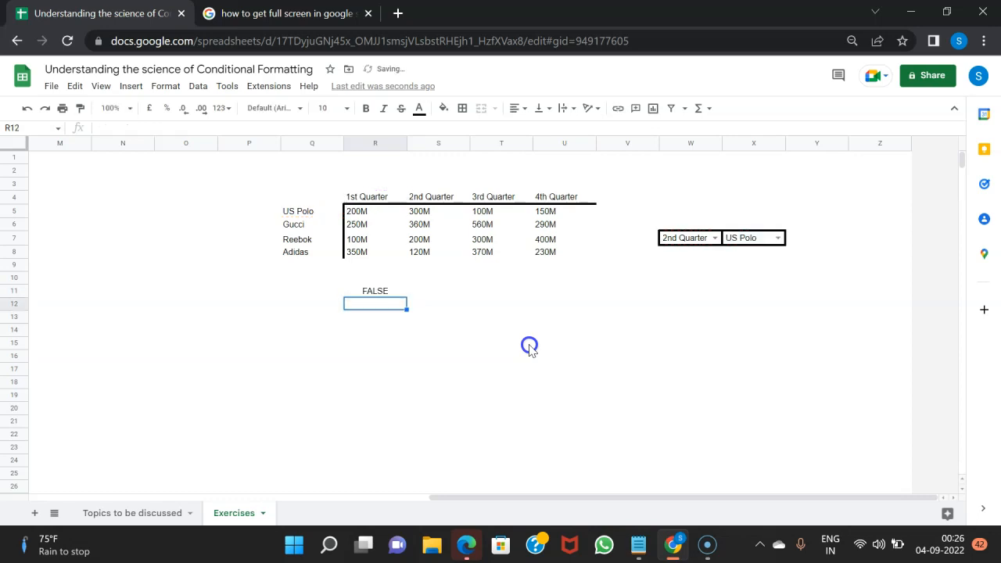
left_click(376, 291)
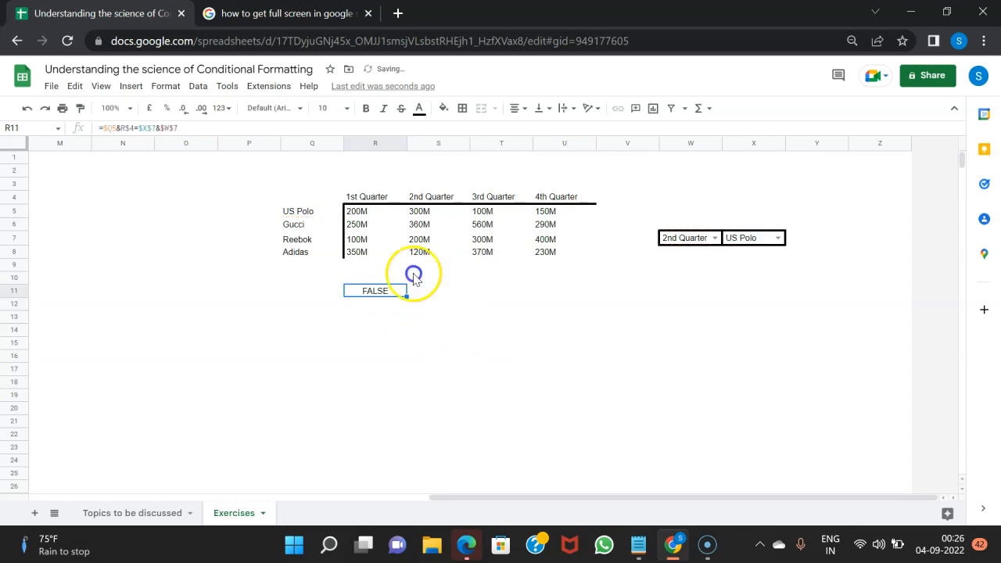
- Set W7 to 1st Quarter and fill the R11 formula across R11:U15
left_click(715, 242)
left_click(696, 253)
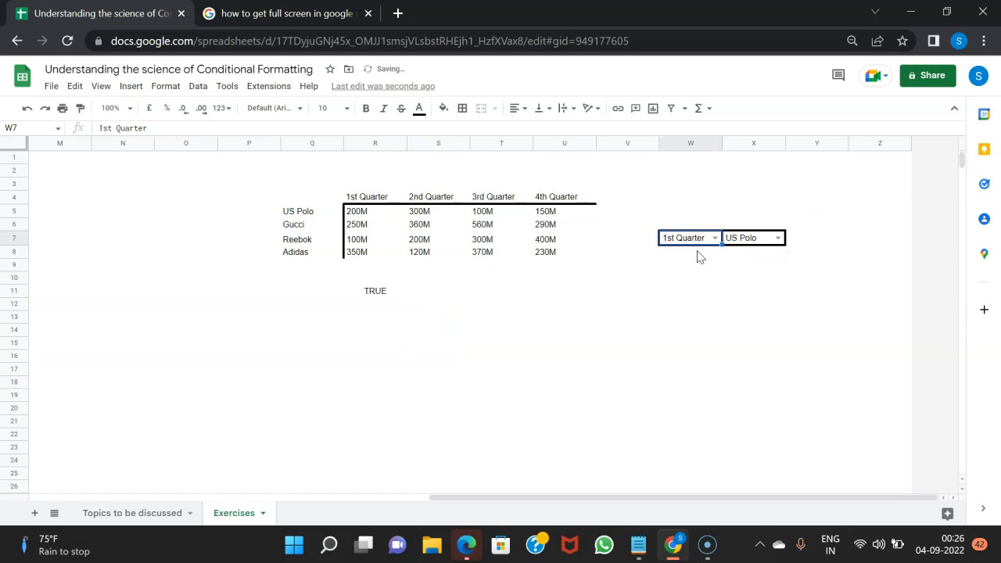
left_click(385, 297)
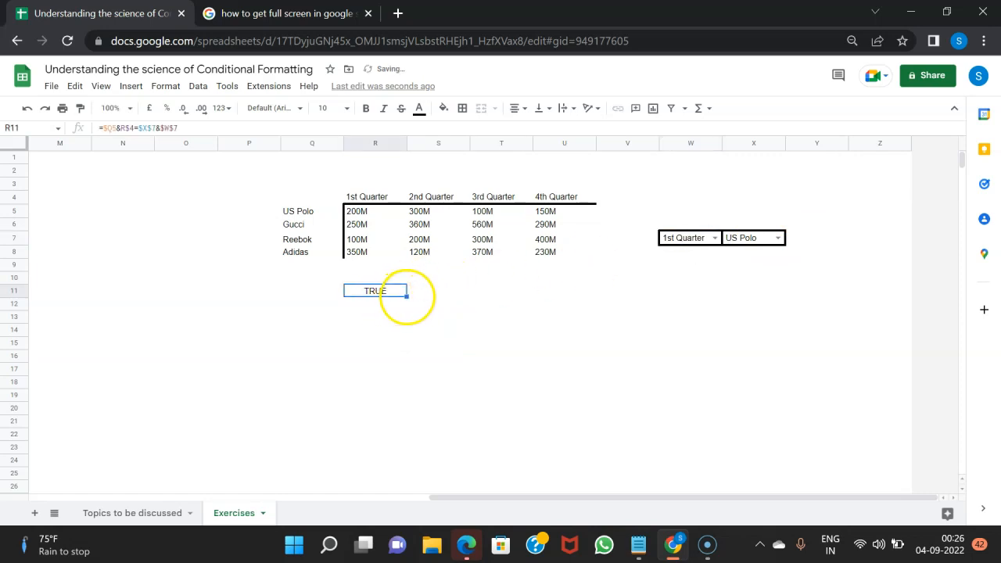
left_click_drag(407, 297, 596, 345)
- Test the formula grid by setting W7 to 2nd Quarter and finally 3rd Quarter, checking the formulas in S11, T11 and R11
left_click(716, 239)
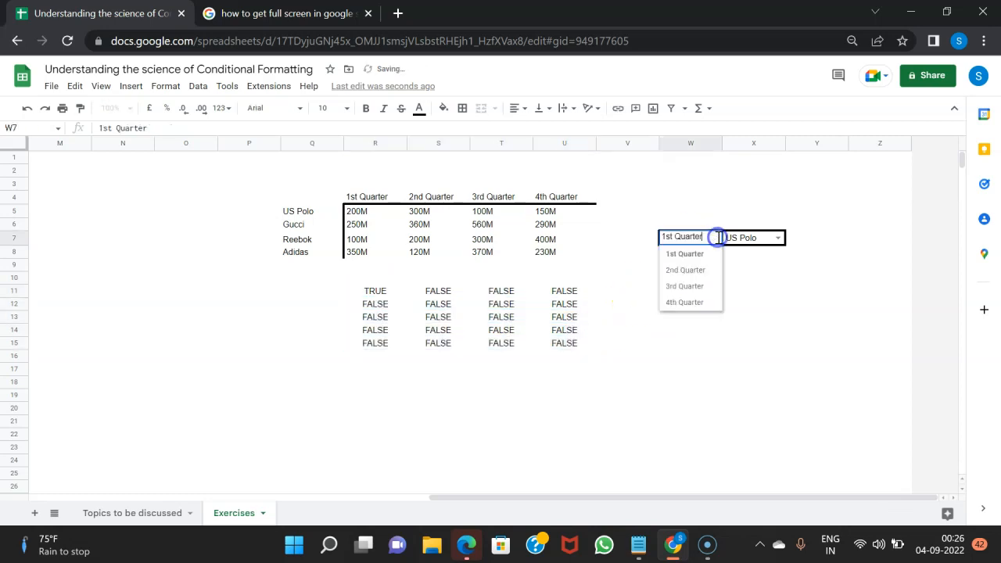
left_click(694, 269)
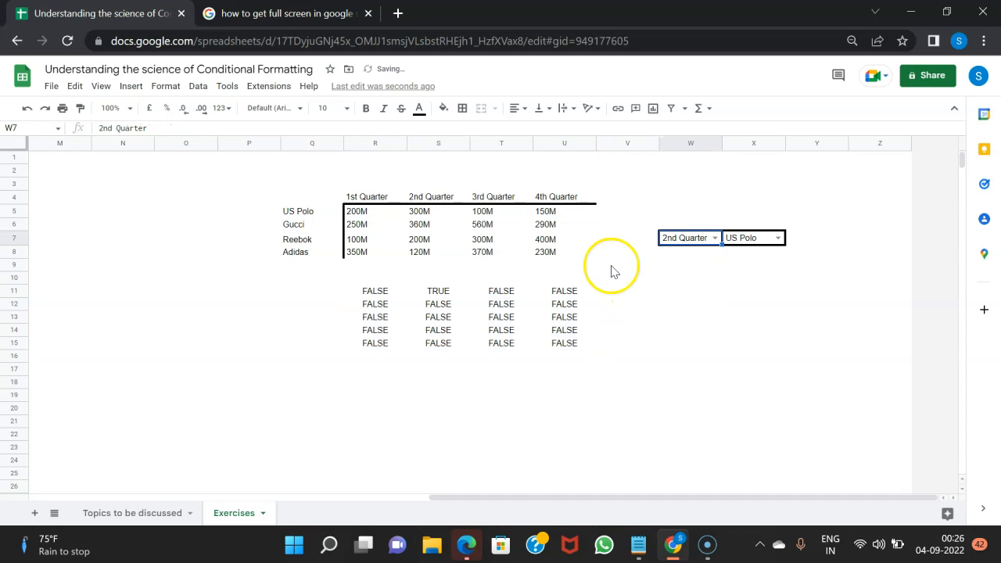
left_click(442, 296)
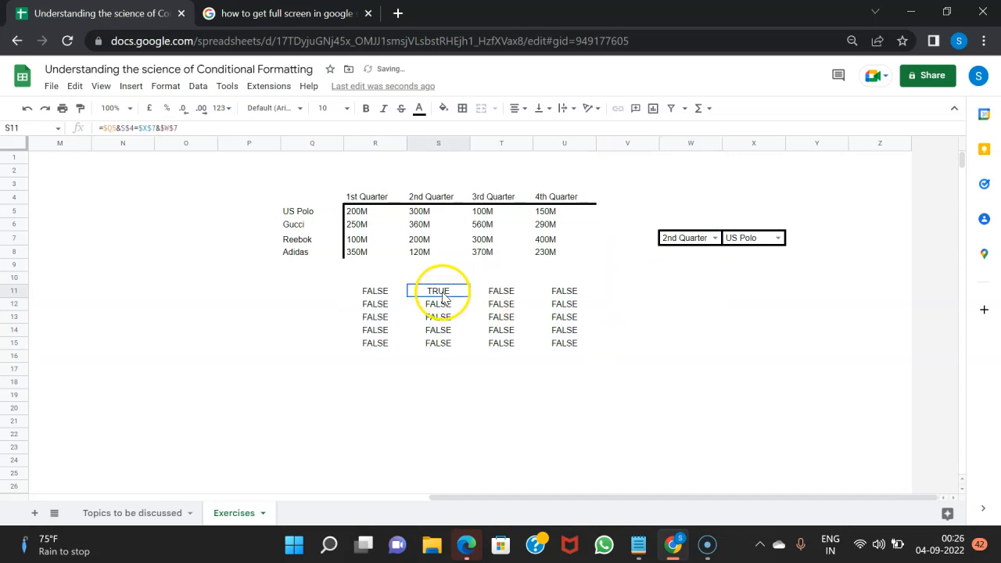
left_click(714, 237)
left_click(699, 285)
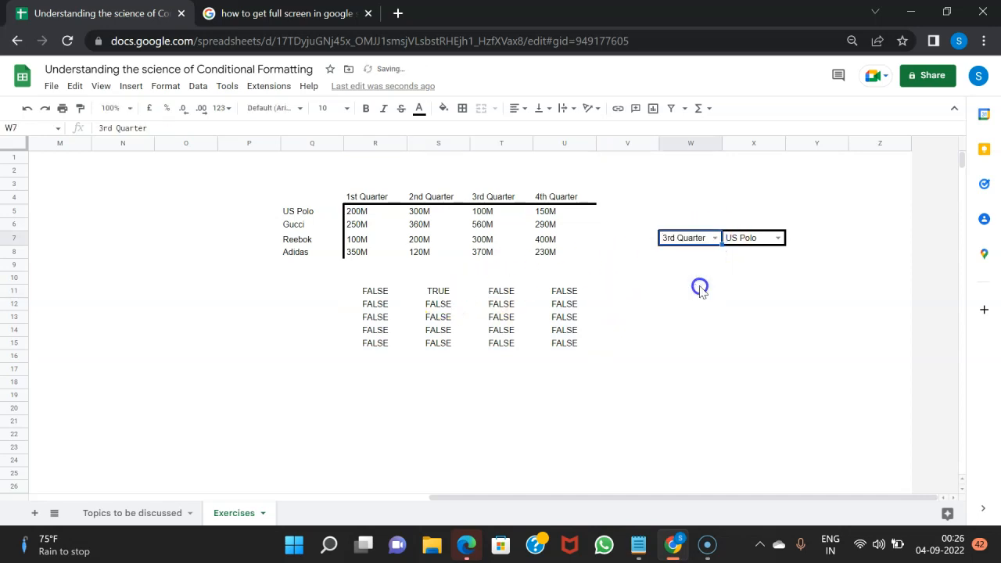
left_click(513, 291)
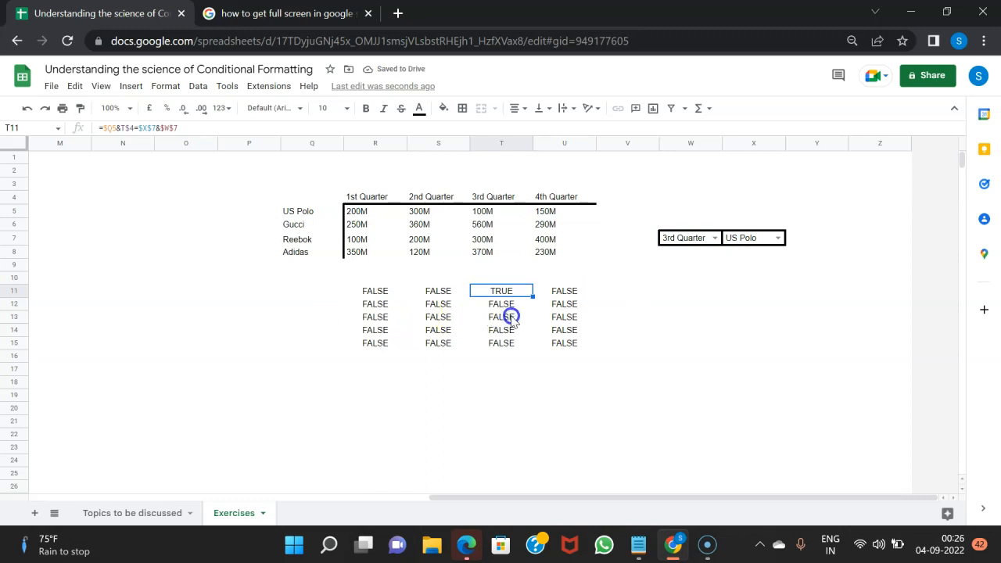
left_click(375, 293)
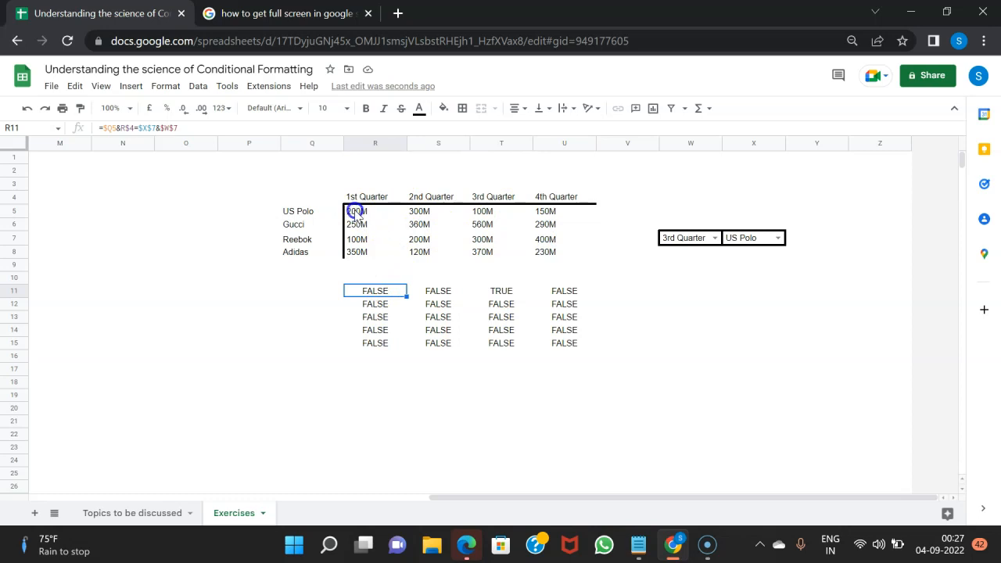
- Start a conditional formatting rule for the quarterly values in R5:U8 with the condition Custom formula is
left_click_drag(353, 211, 563, 258)
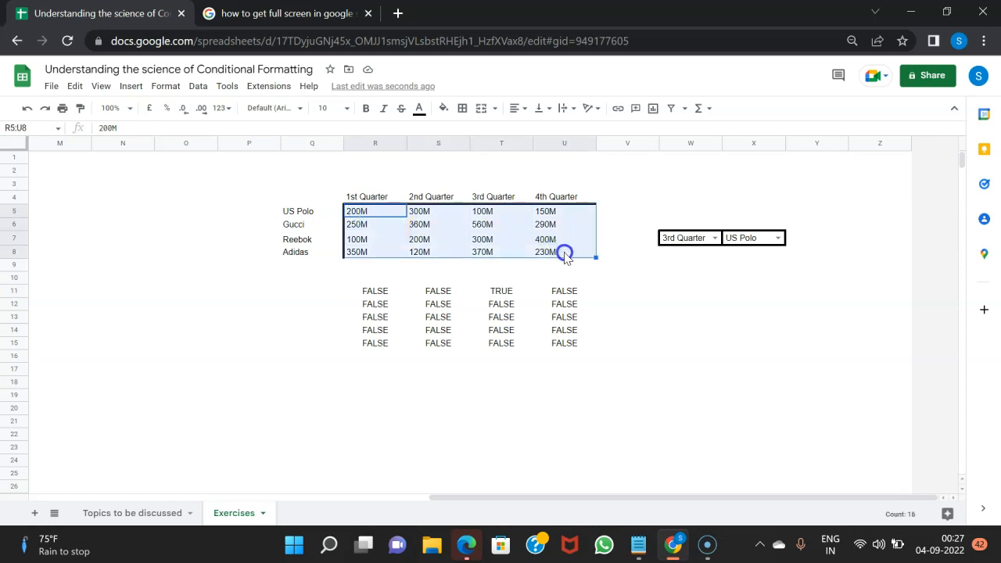
right_click(484, 240)
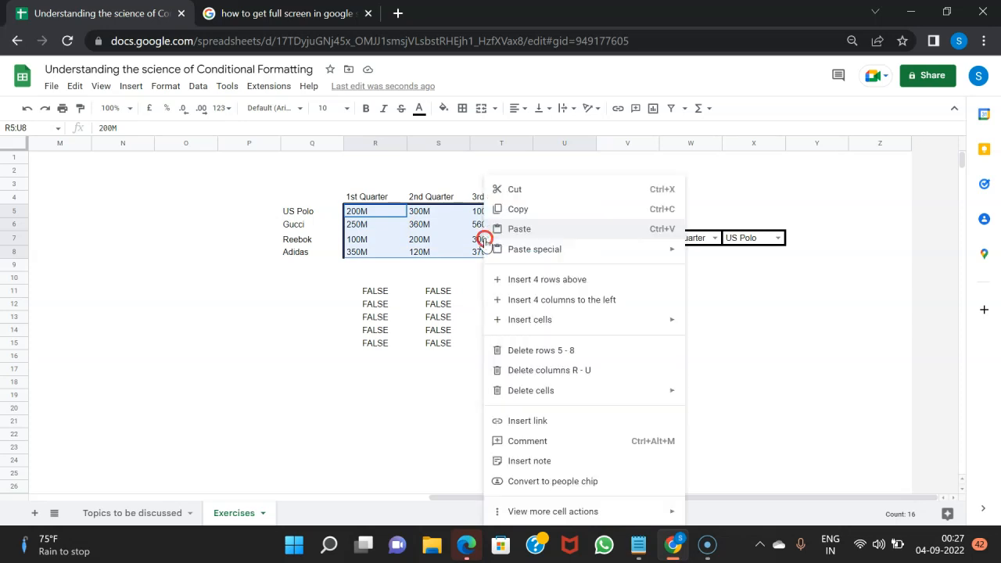
left_click(529, 510)
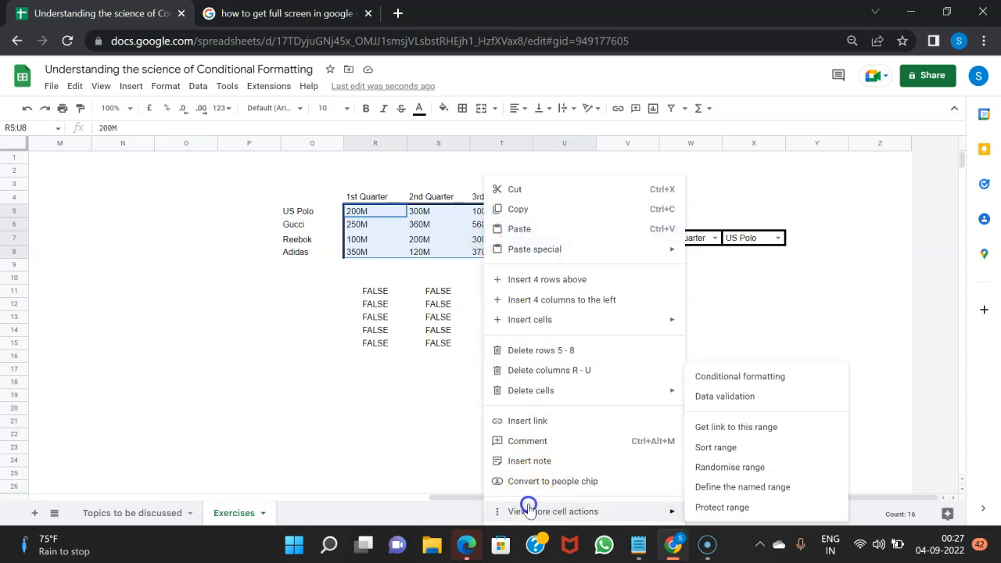
left_click(744, 378)
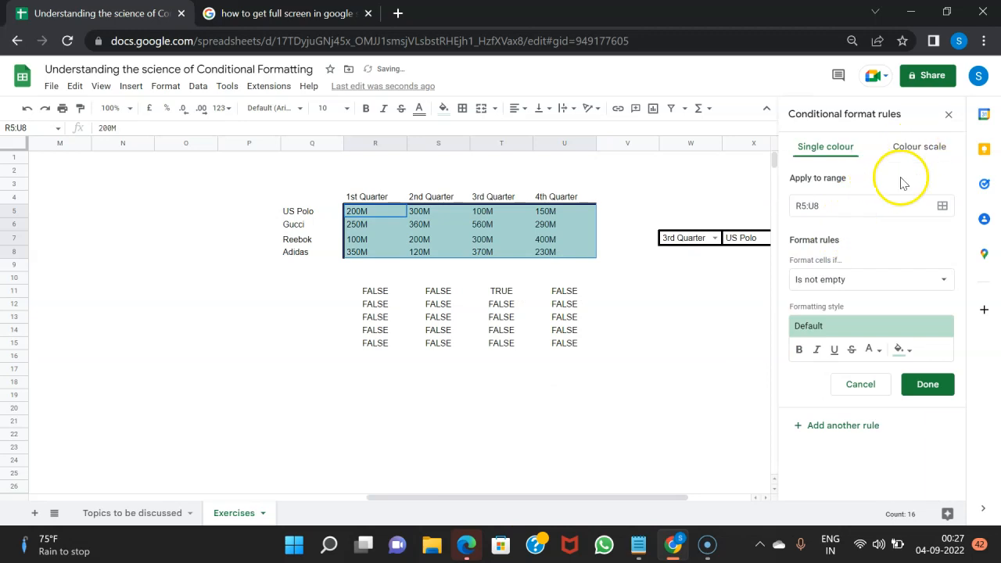
left_click(839, 287)
scroll(832, 429, "down", 3)
left_click(835, 501)
left_click(821, 307)
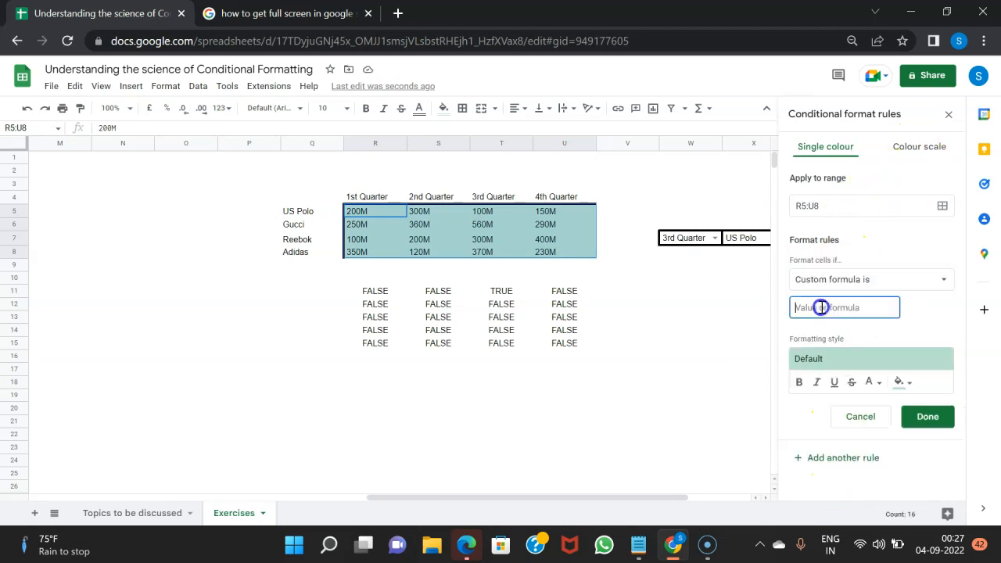
- Copy the test formula from R11 into the rule so that it reads =$Q5&R$4=$X$7&$W$7
type("=")
left_click(382, 289)
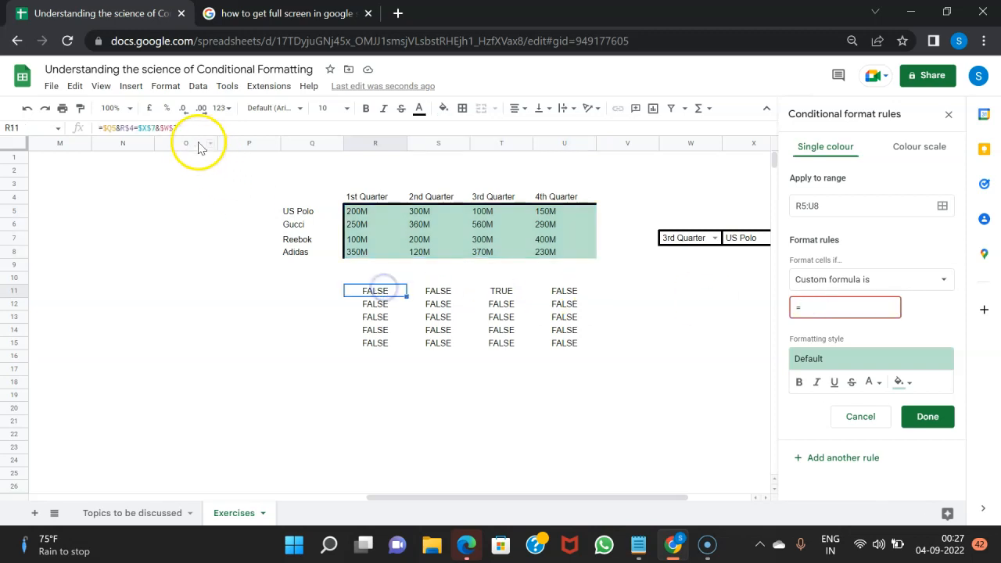
left_click_drag(188, 128, 103, 125)
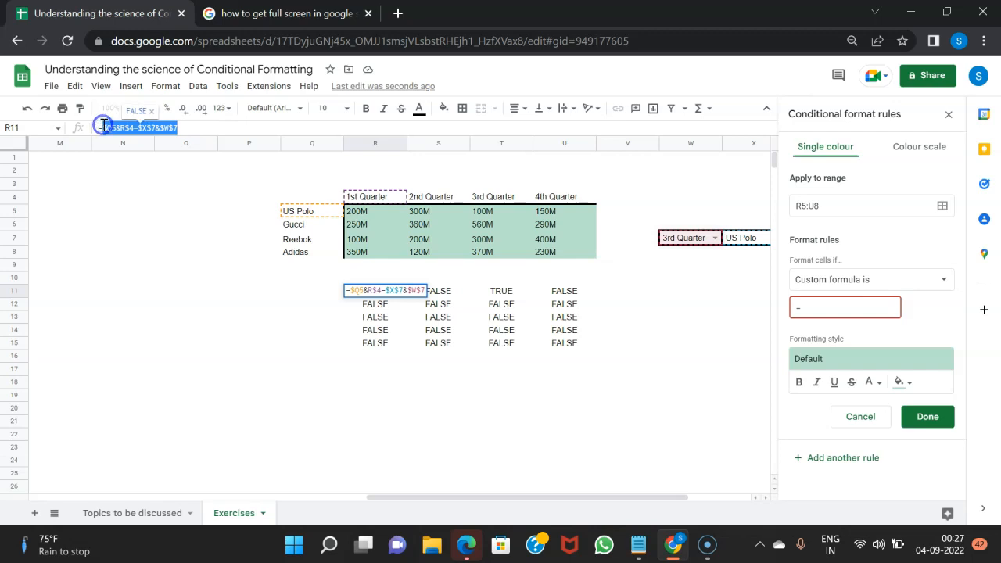
left_click(810, 307)
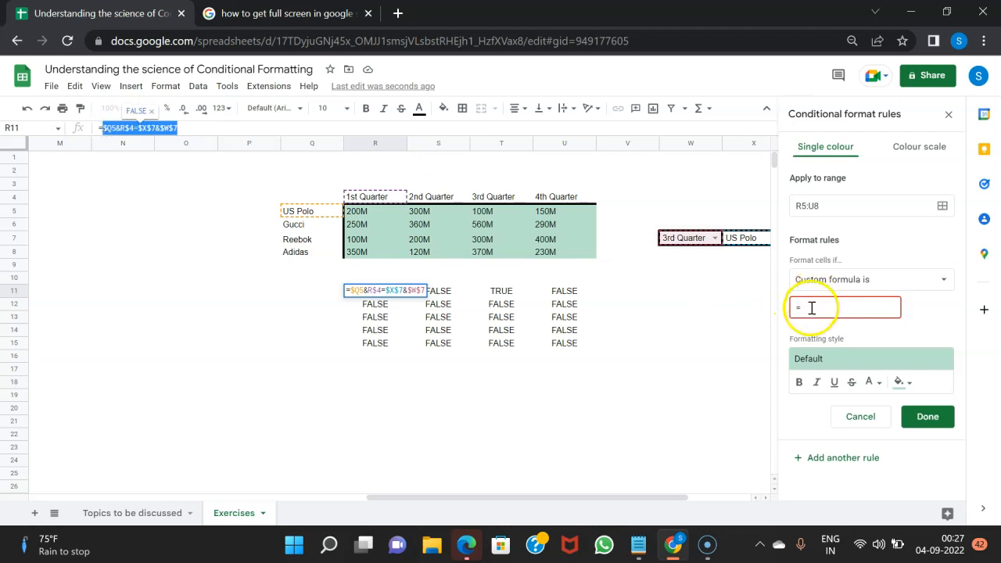
key("ctrl+v")
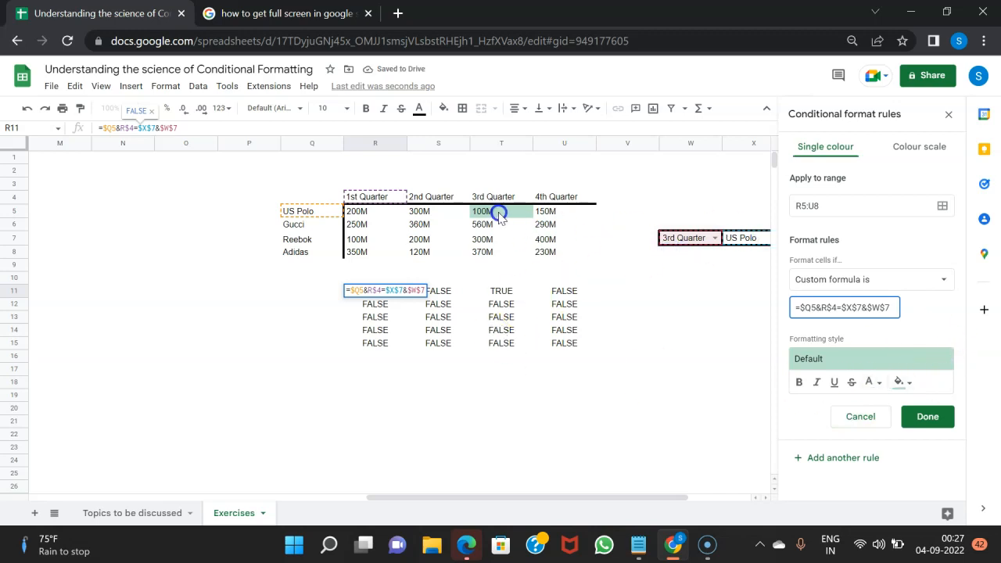
- Format the rule with an orange fill and bold italic text, save it and close the conditional formatting rules
left_click(901, 382)
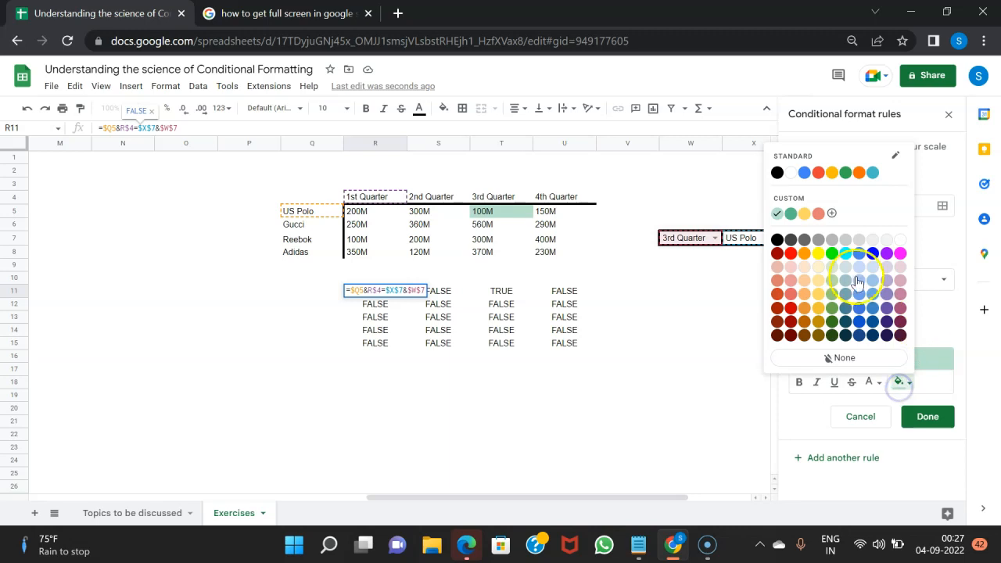
left_click(806, 253)
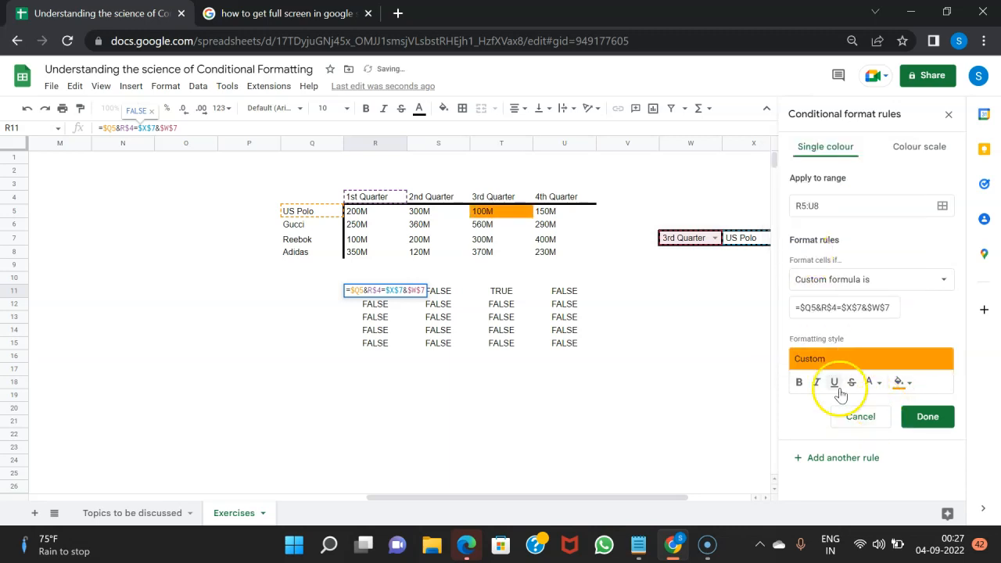
left_click(799, 383)
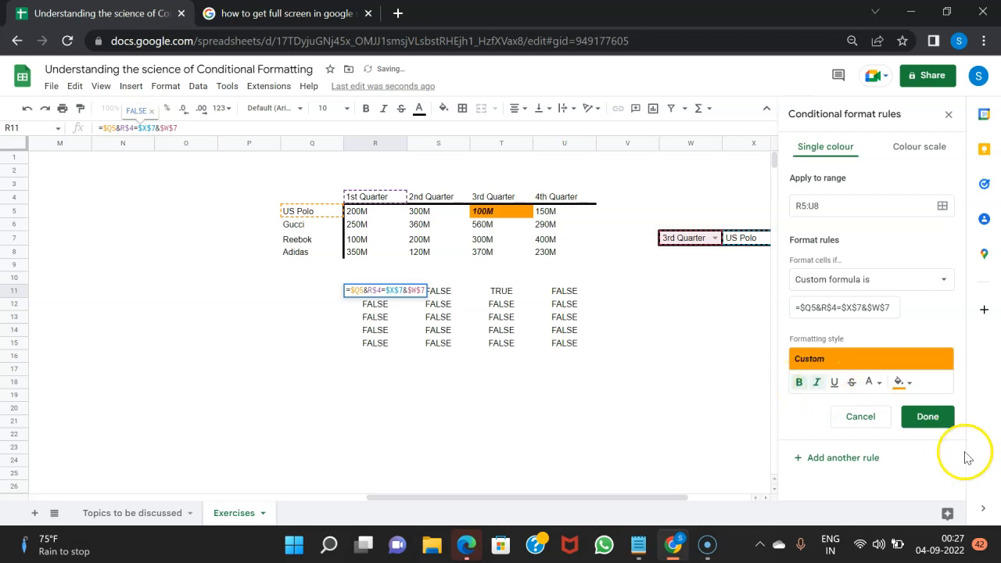
left_click(926, 416)
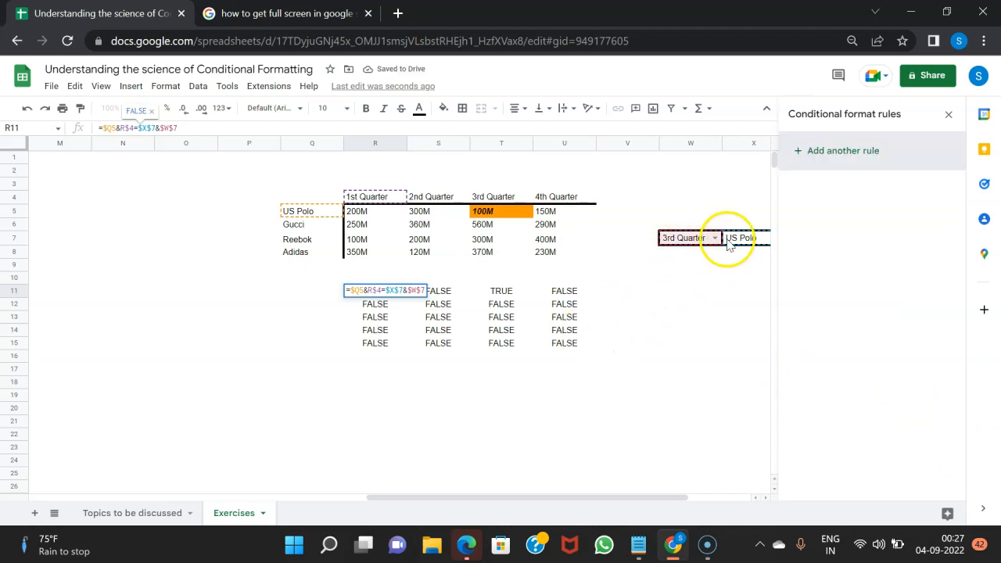
left_click(948, 115)
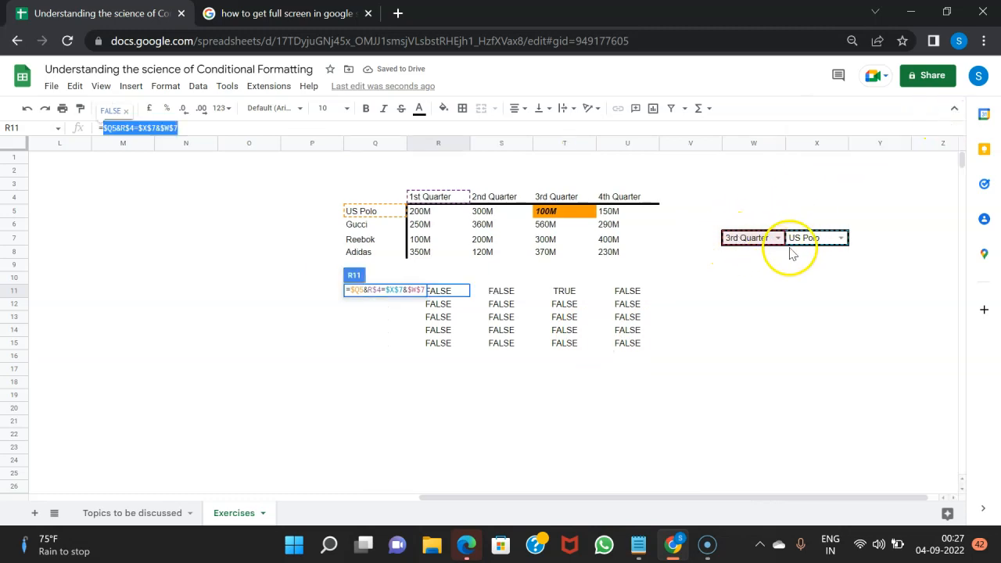
left_click(743, 316)
- Keep 3rd Quarter in W7, set X7 to Reebok, and compare T13 in the test grid with table cell T7
left_click(778, 239)
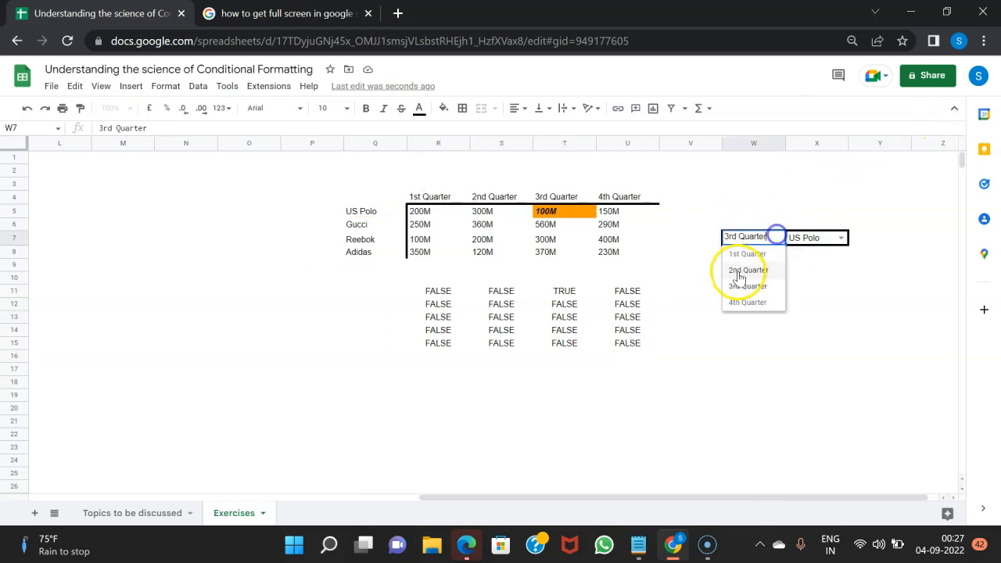
left_click(751, 285)
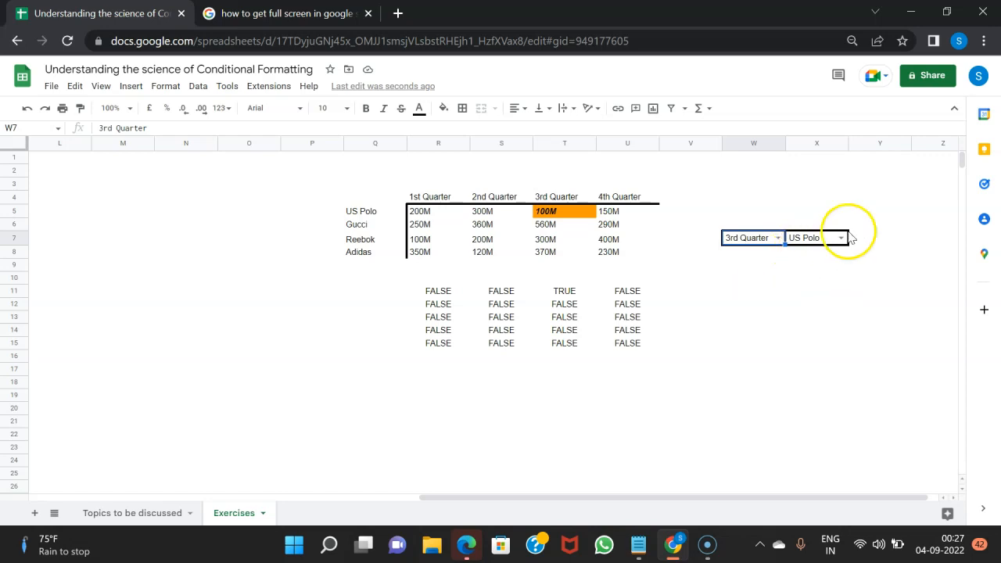
left_click(841, 238)
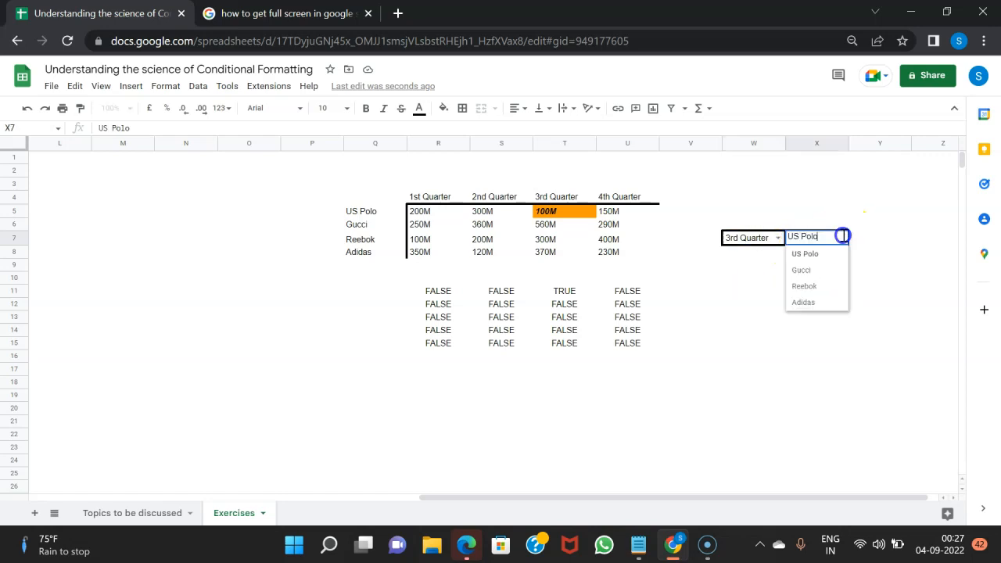
left_click(820, 288)
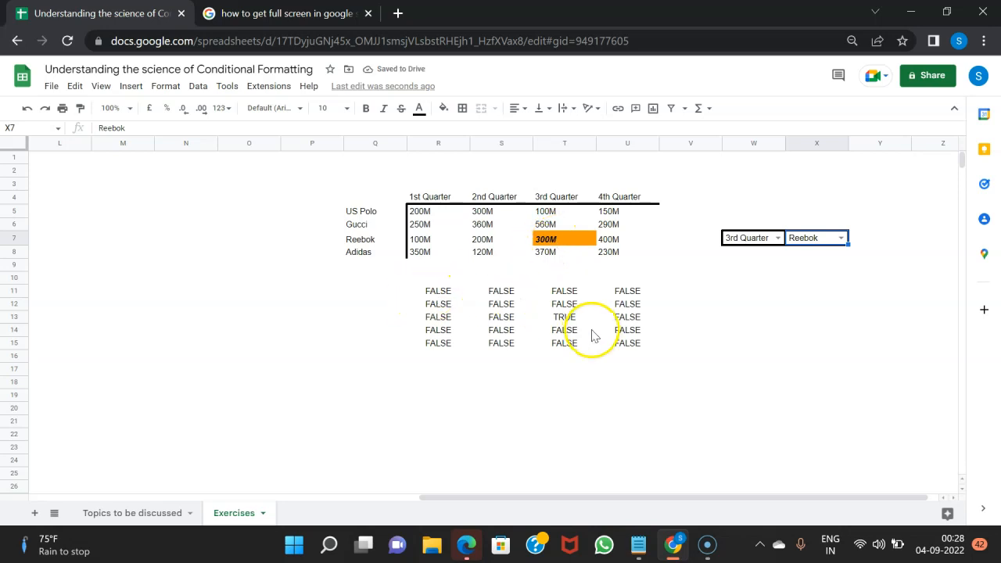
left_click(569, 316)
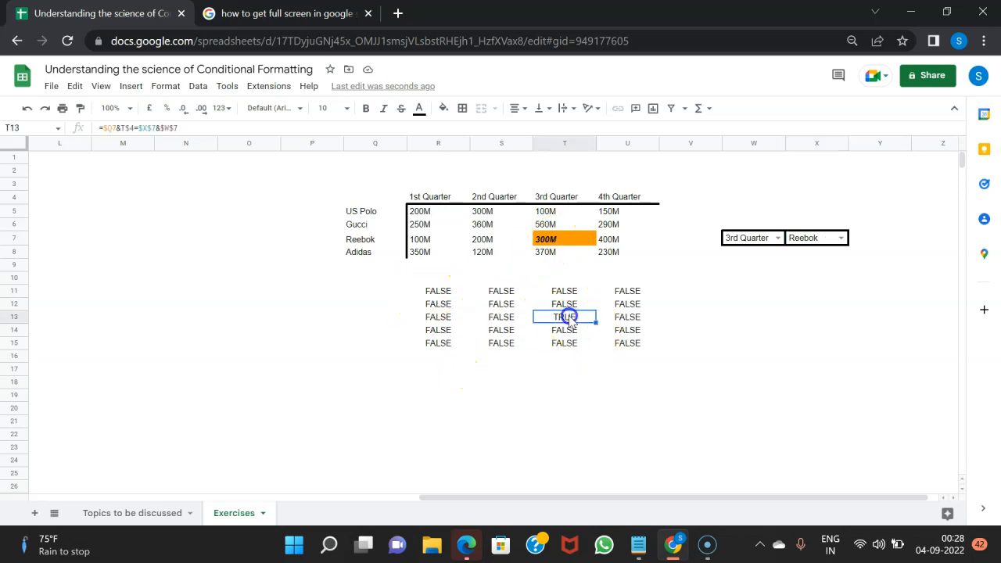
left_click_drag(434, 290, 616, 347)
left_click(562, 239)
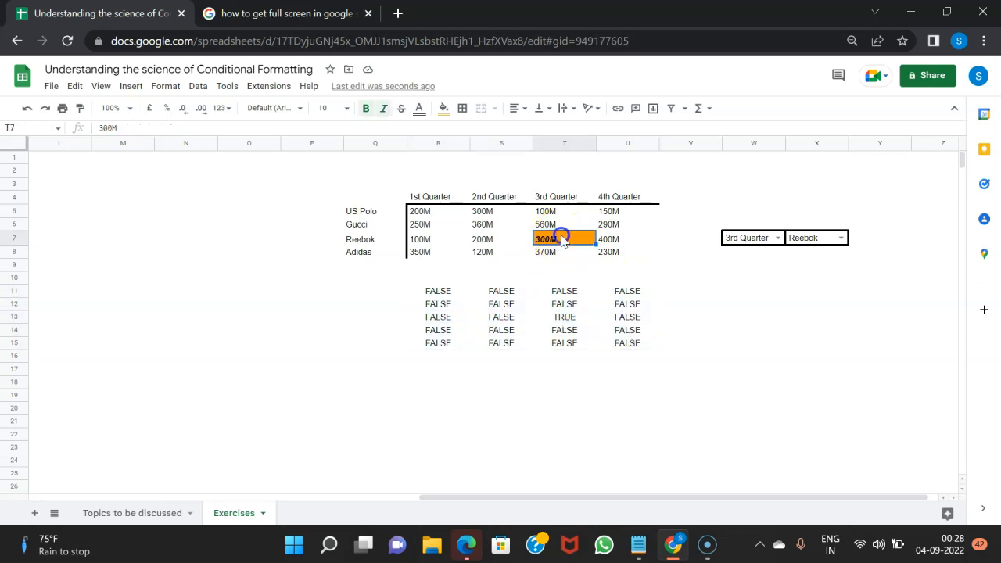
- Mark Custom formatting rules and techniques as done on the Topics to be discussed sheet
scroll(347, 368, "left", 10)
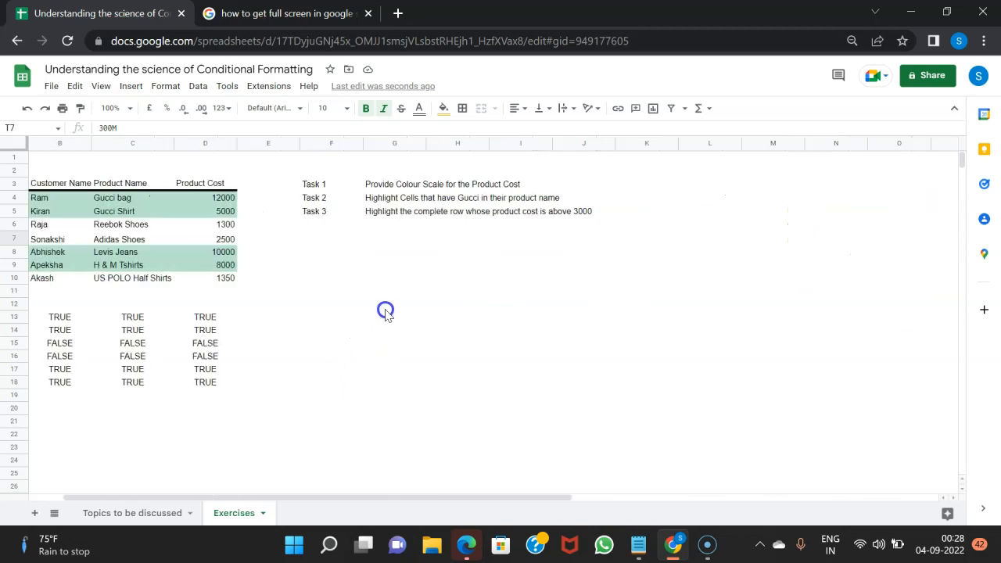
left_click(131, 513)
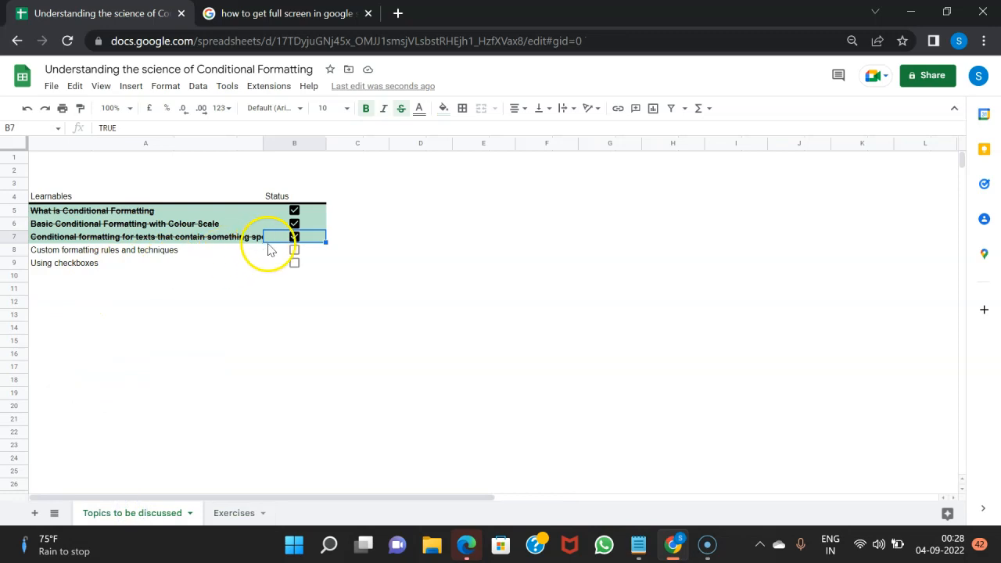
left_click(294, 252)
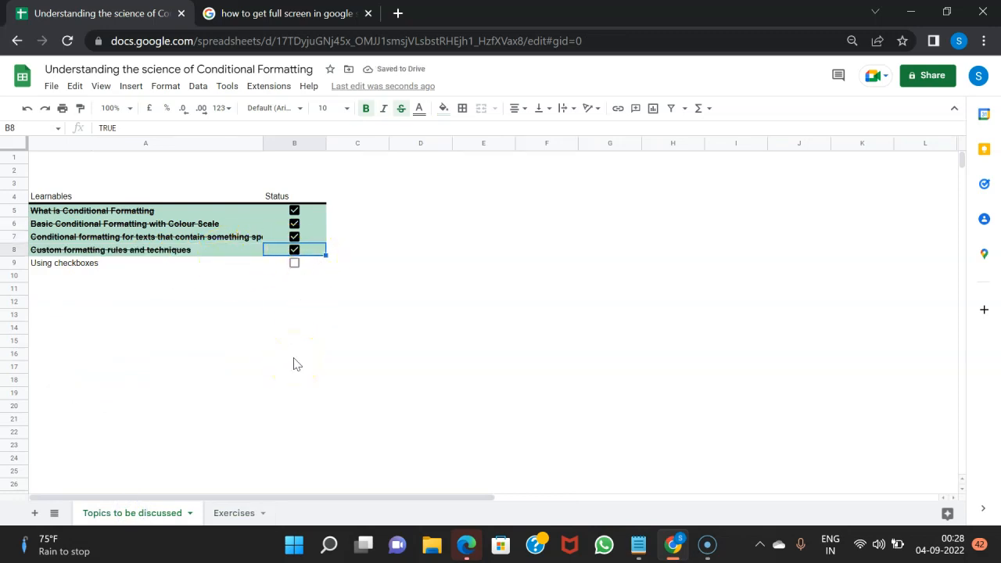
- Widen column G on the Exercises sheet to fit the task descriptions, and select H3 beside Task 1
left_click(234, 513)
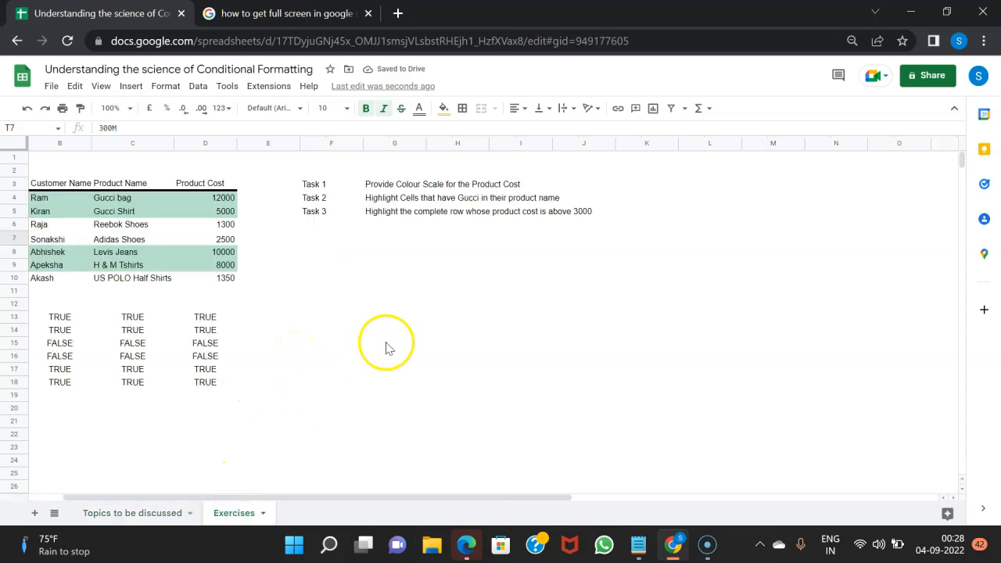
scroll(385, 348, "right", 1)
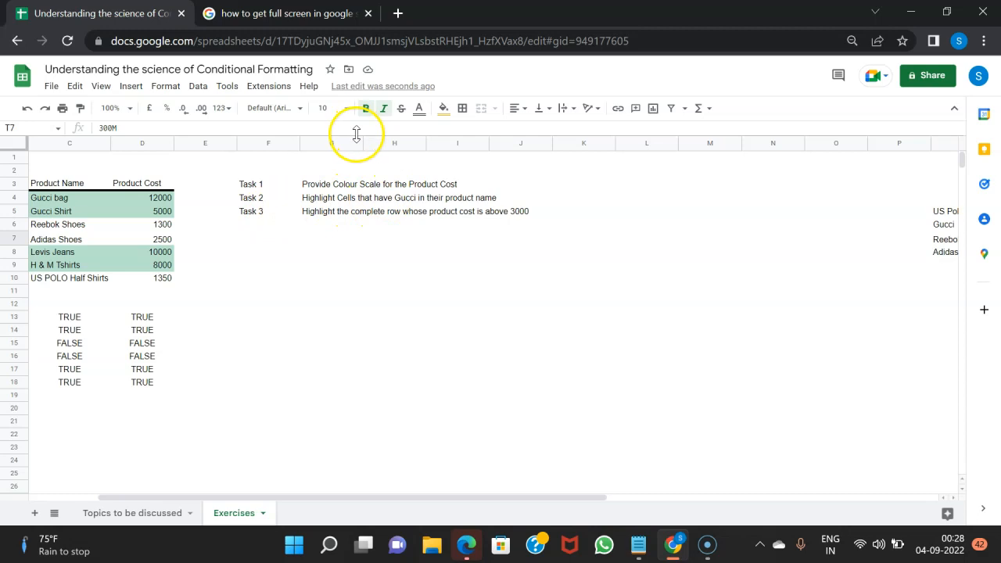
left_click_drag(362, 143, 531, 156)
left_click(557, 180)
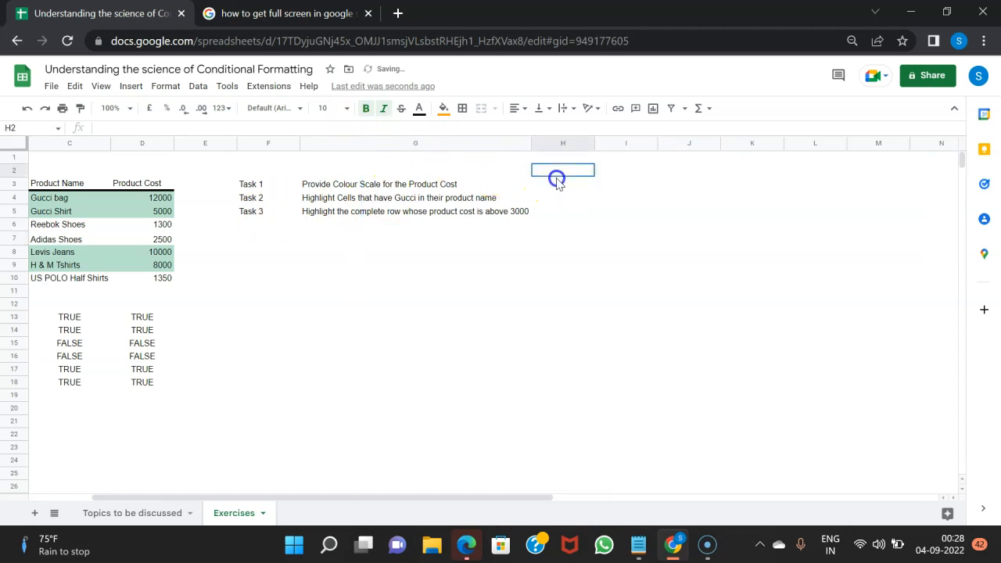
left_click(564, 186)
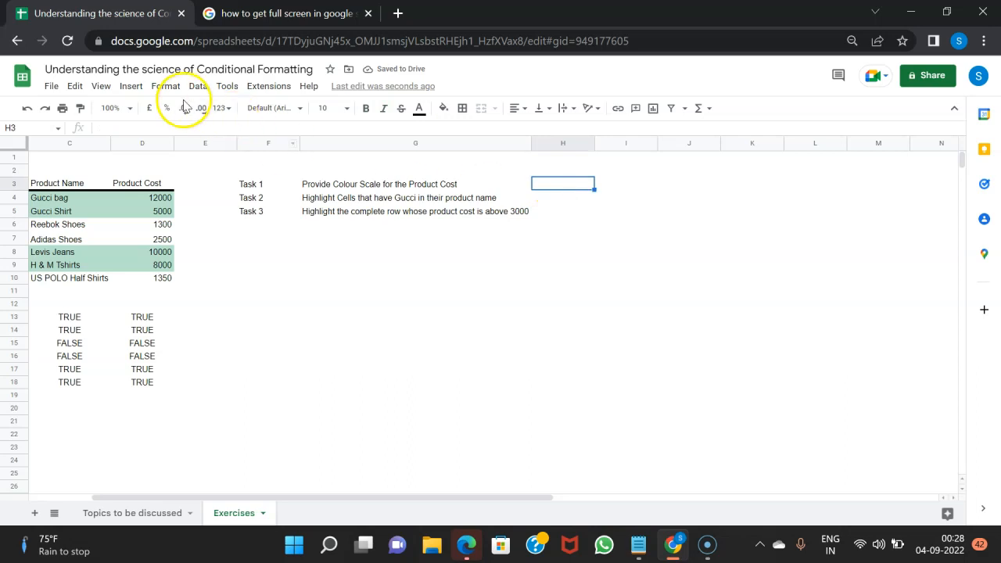
- Insert a tick box in H3 beside Task 1 and fill it down to H5 for the other tasks
left_click(130, 86)
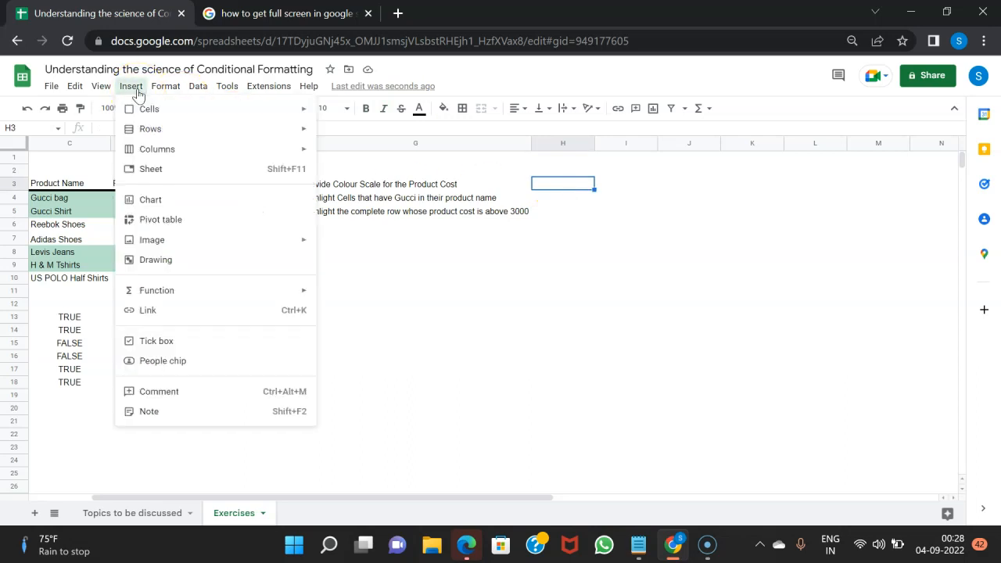
mouse_move(185, 161)
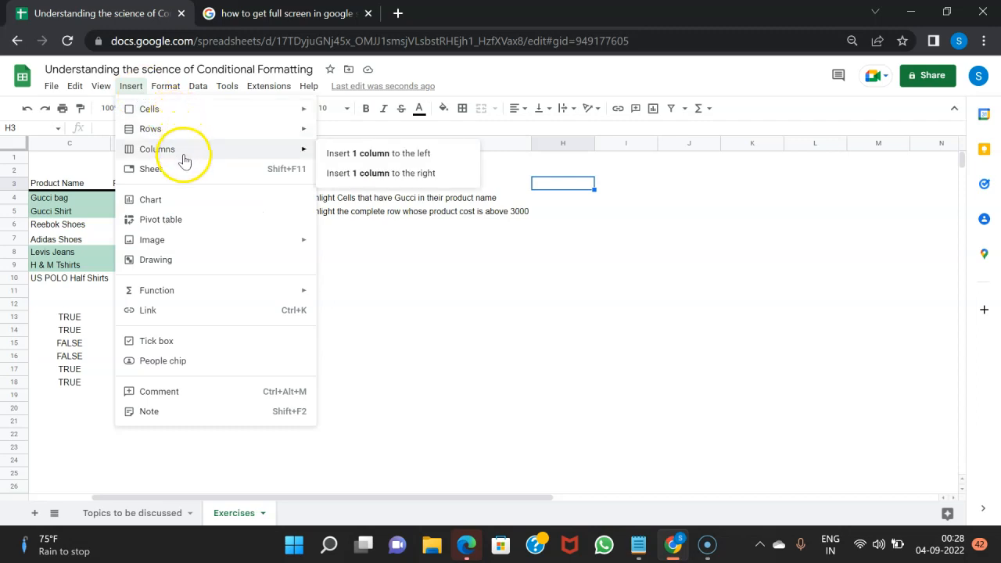
left_click(169, 346)
left_click_drag(594, 189, 592, 212)
left_click(519, 252)
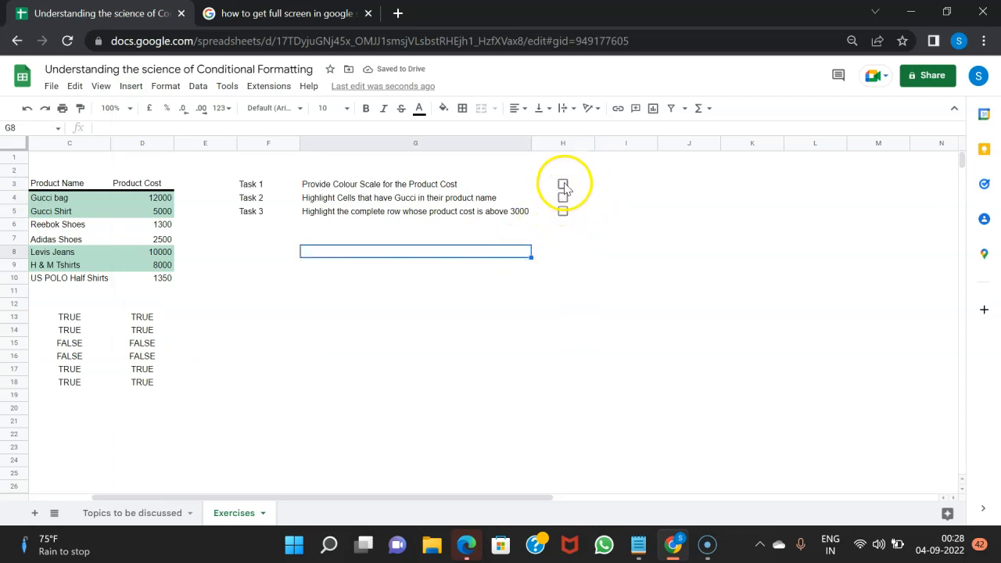
- Toggle the Task 1 tick box in H3 and examine the cell value behind its ticked and unticked states
left_click(562, 183)
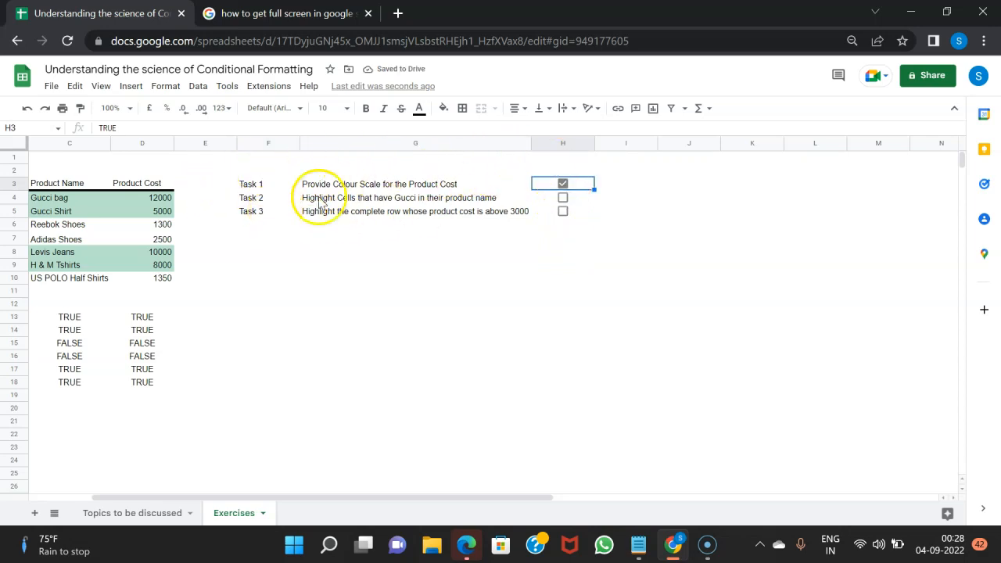
left_click(563, 185)
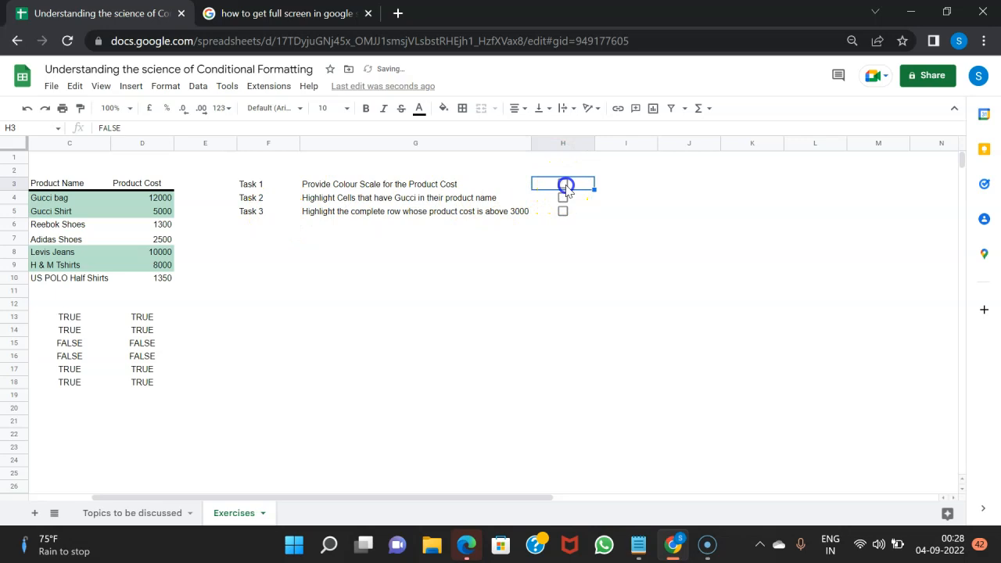
left_click_drag(276, 185, 424, 199)
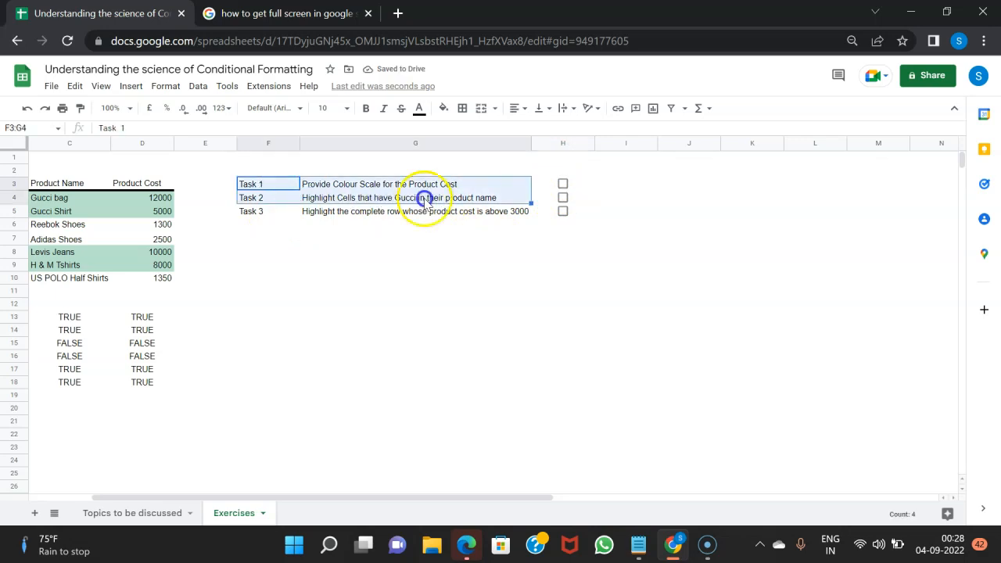
left_click(474, 226)
left_click(563, 186)
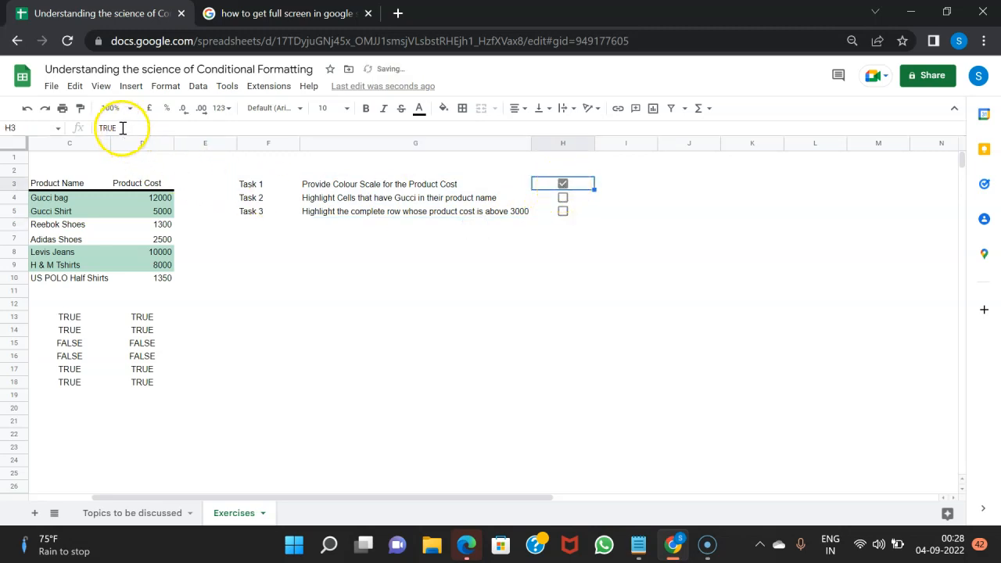
double_click(97, 130)
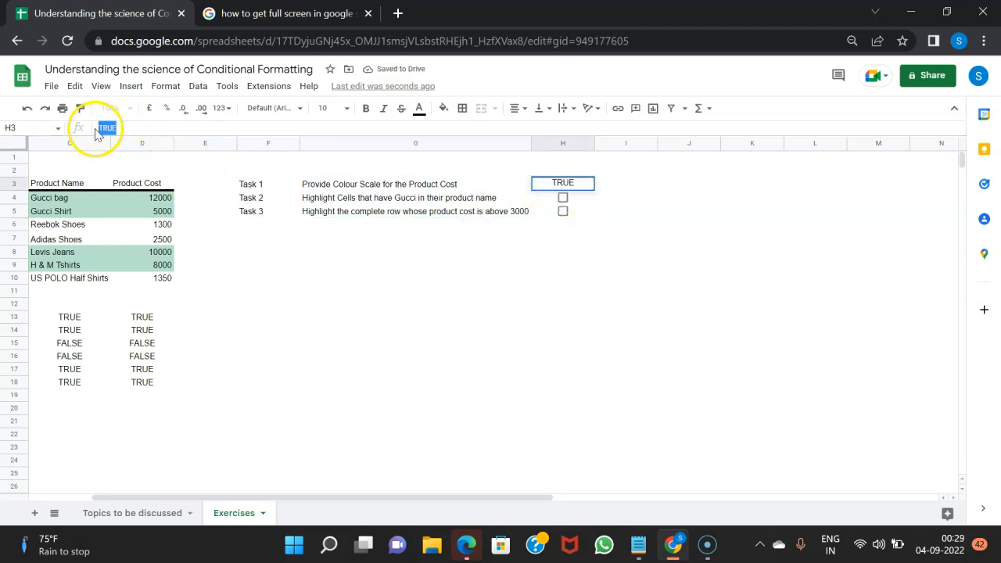
left_click(568, 253)
left_click(563, 184)
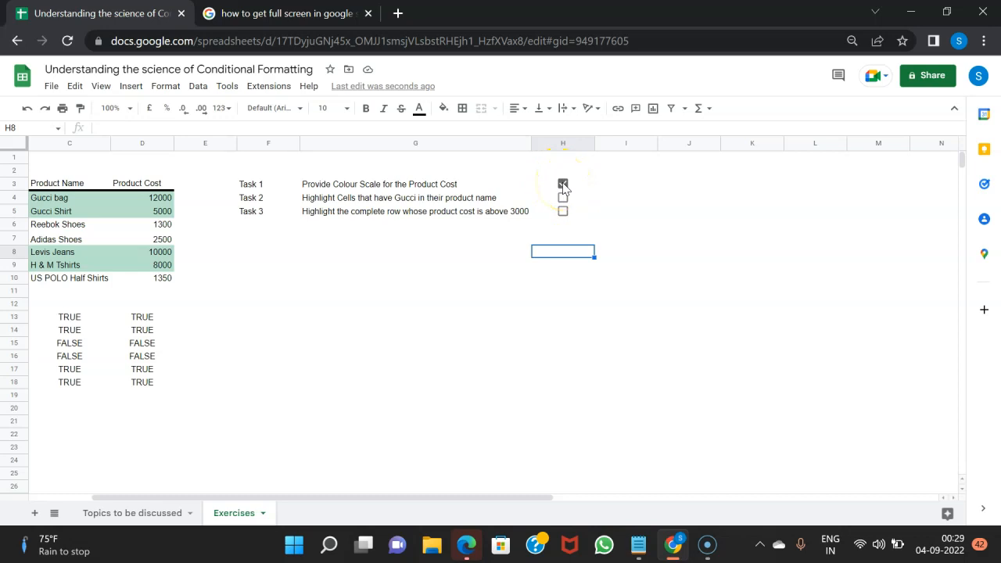
left_click(563, 185)
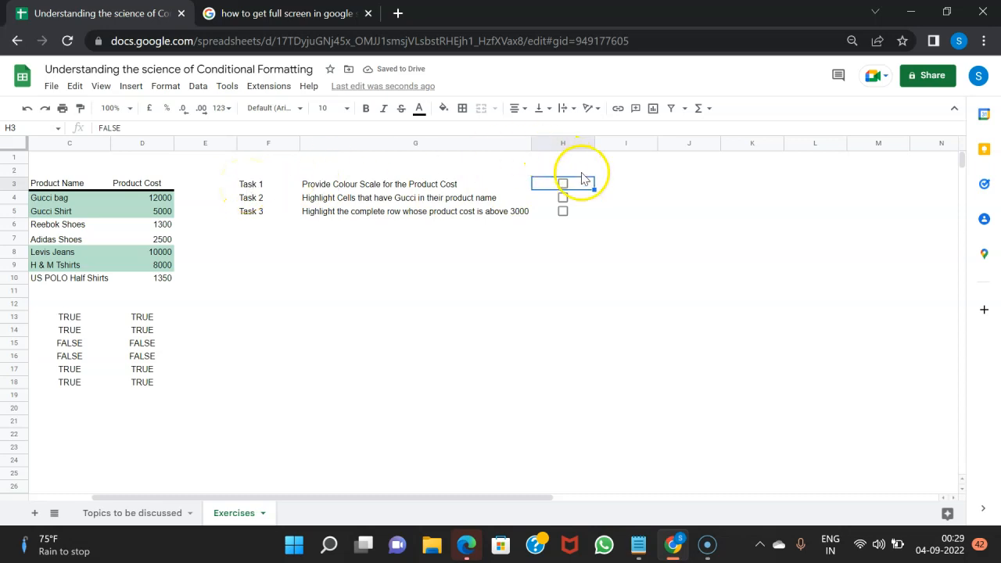
- Create a conditional formatting rule for F3:H5 with the custom formula =$H3 and the default style
left_click_drag(252, 188, 550, 212)
right_click(478, 200)
mouse_move(518, 510)
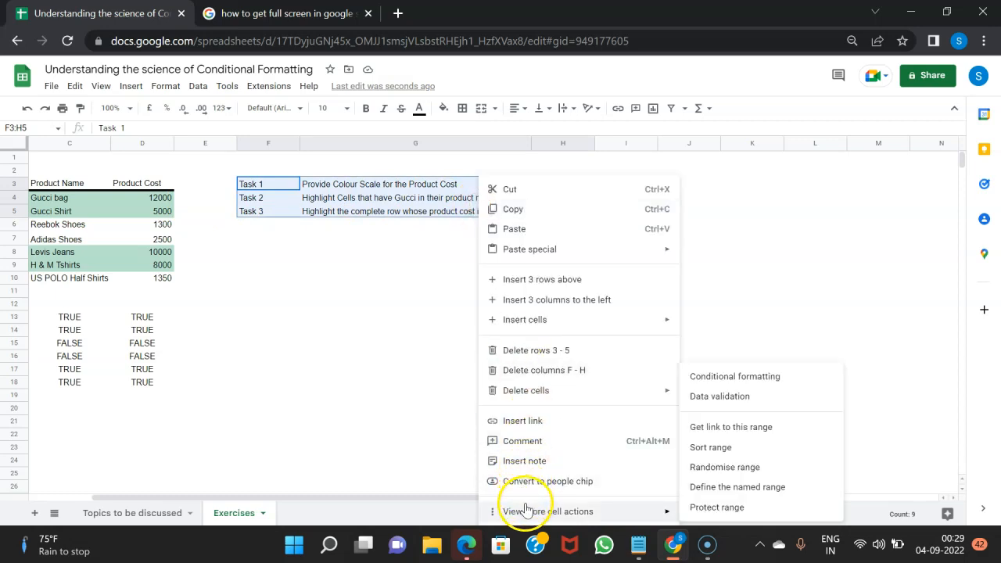
left_click(782, 379)
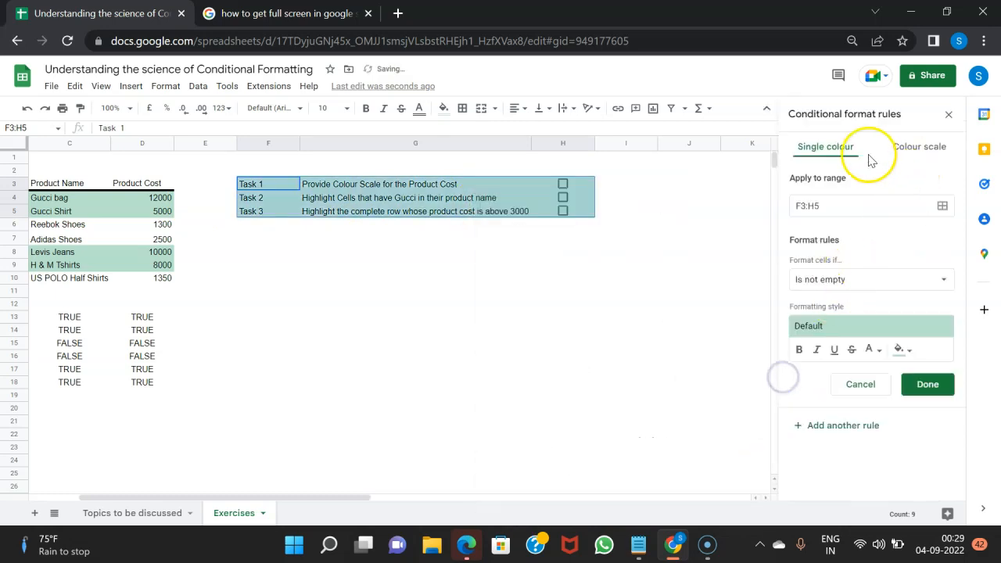
left_click(850, 279)
scroll(847, 391, "down", 2)
left_click(845, 501)
left_click(824, 307)
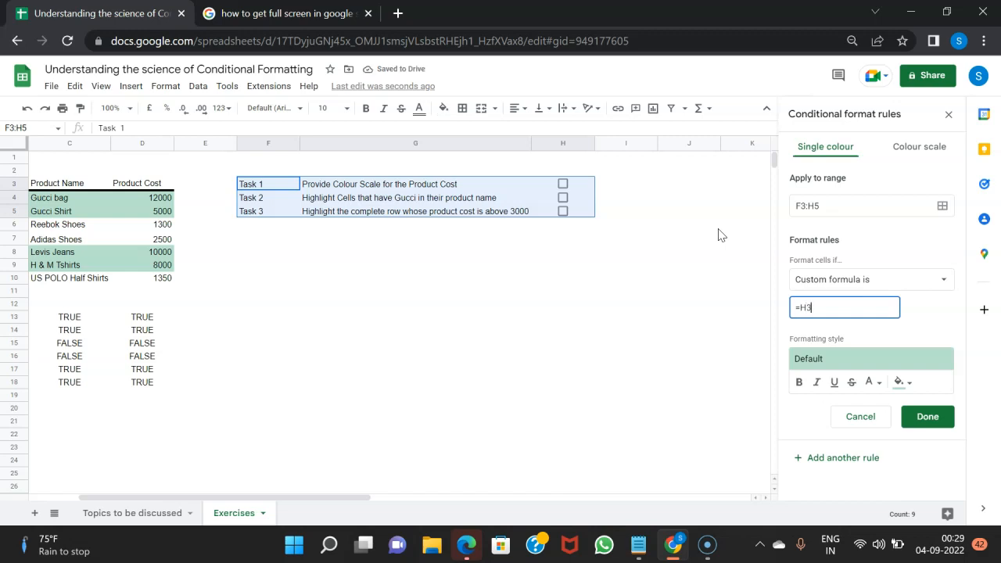
left_click(803, 310)
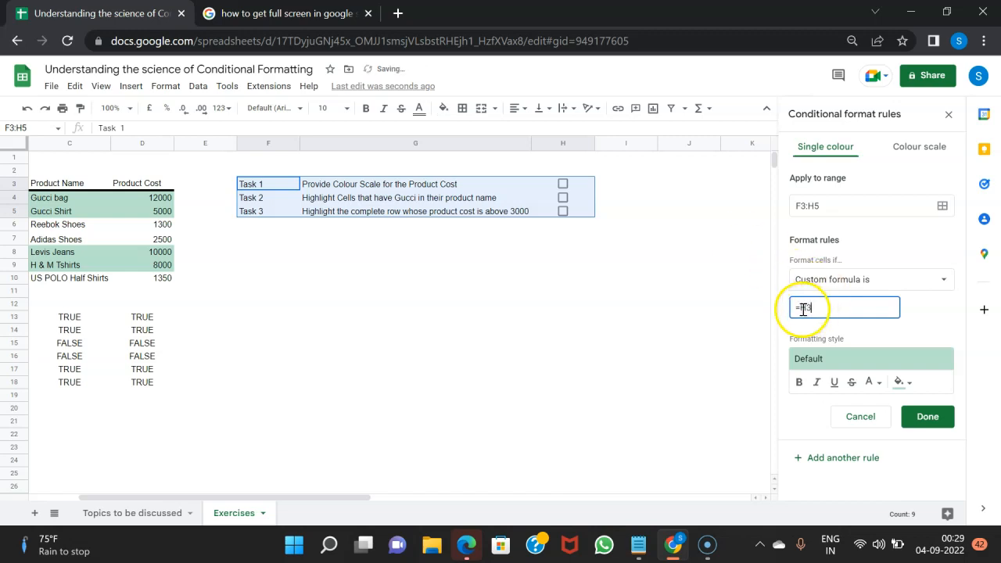
type("$")
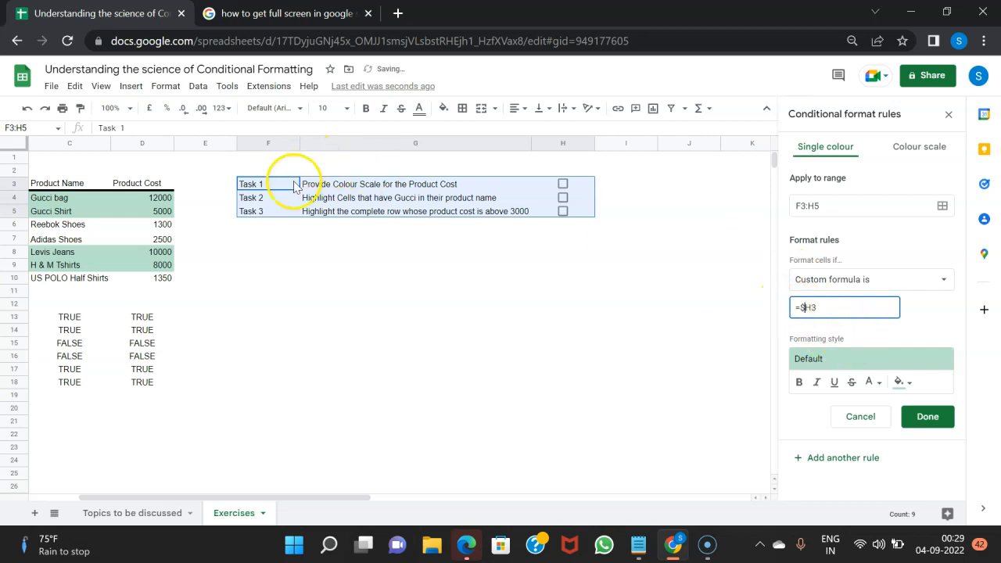
left_click(928, 416)
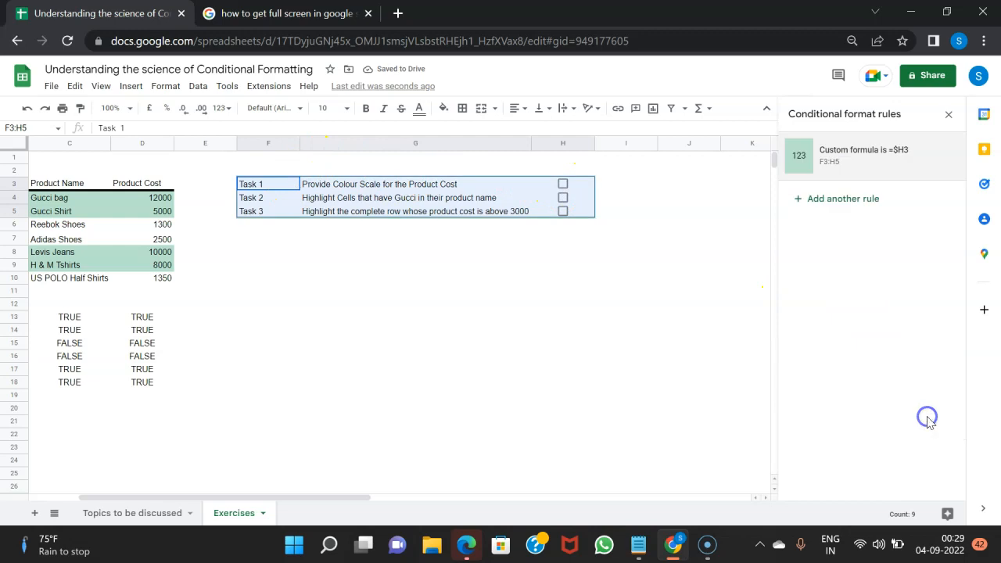
- Tick Task 1 in H3, add bold and strikethrough to the =$H3 rule's formatting style, and save the rule
left_click(563, 185)
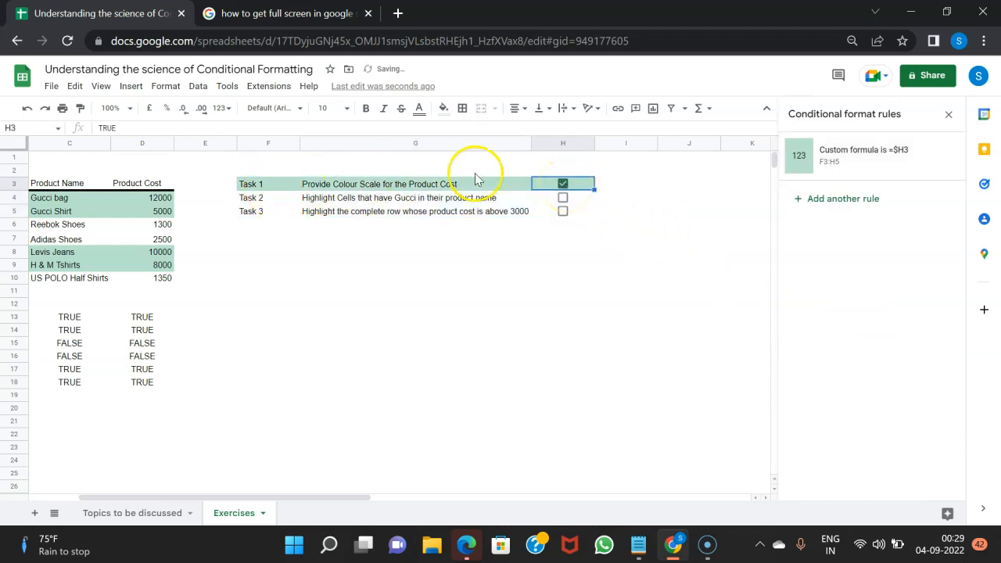
left_click(800, 156)
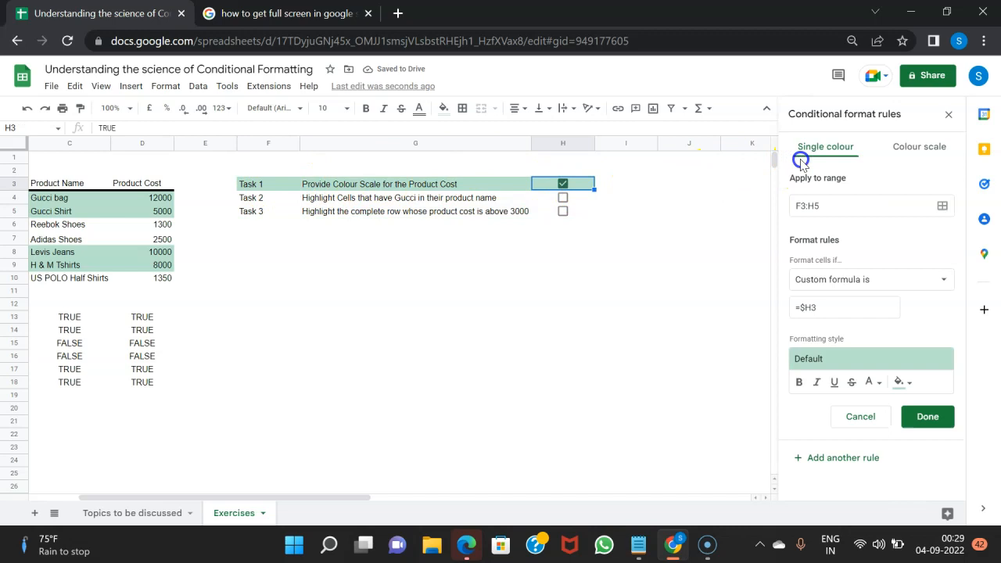
left_click(800, 387)
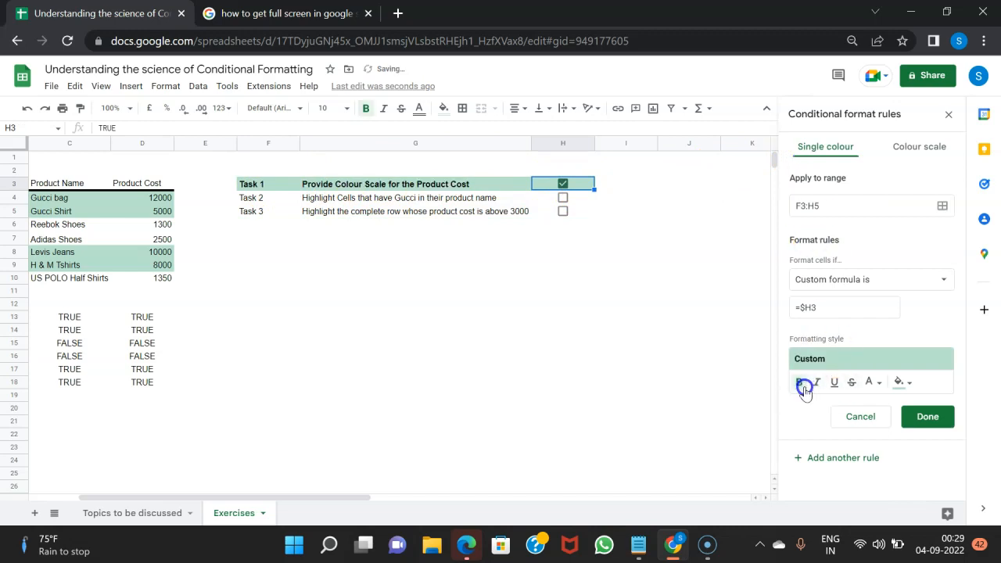
left_click(855, 383)
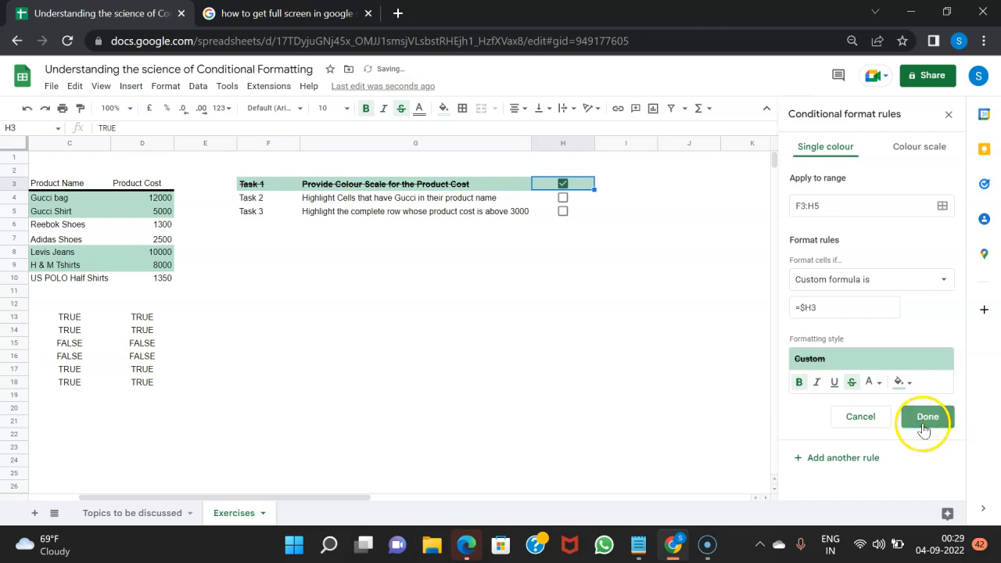
left_click(929, 417)
- Tick the boxes for Task 2 and Task 3 in H4 and H5 and close the conditional formatting rules
left_click(563, 199)
left_click(563, 211)
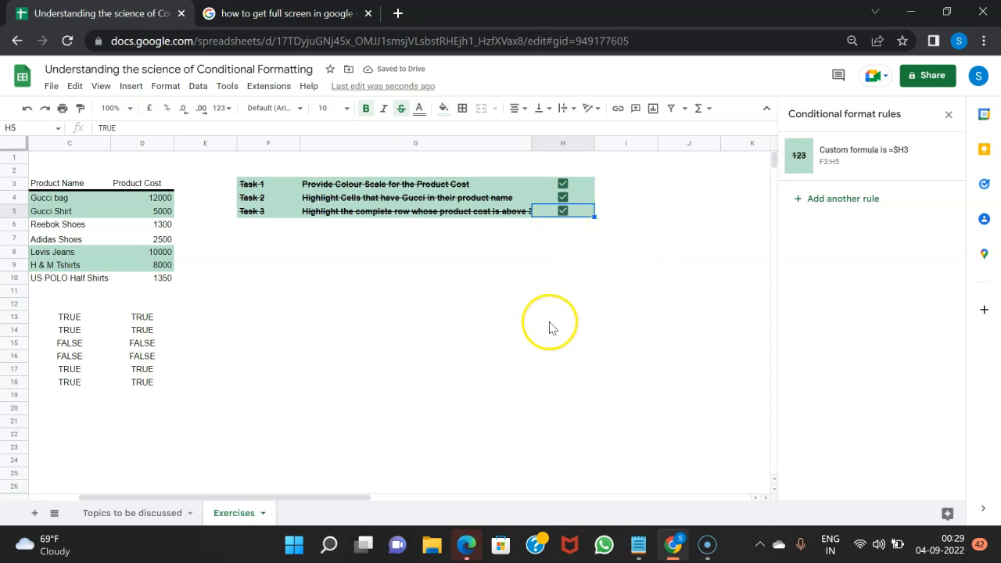
scroll(551, 327, "left", 2)
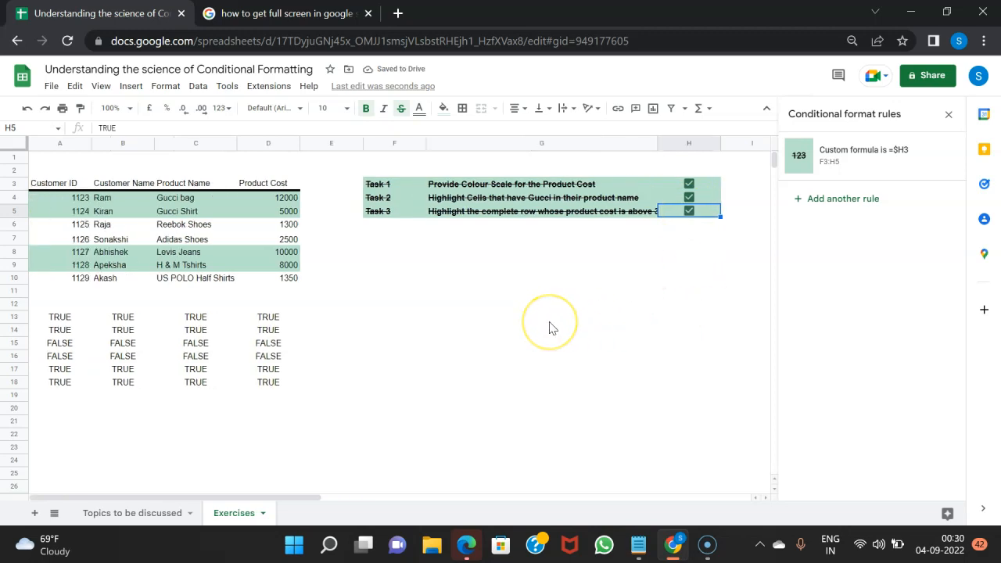
left_click(949, 114)
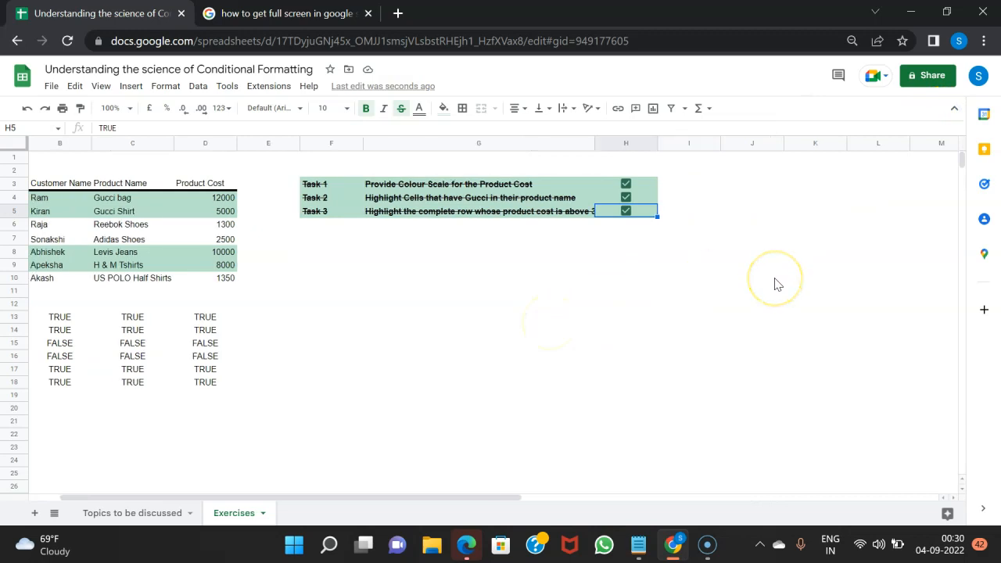